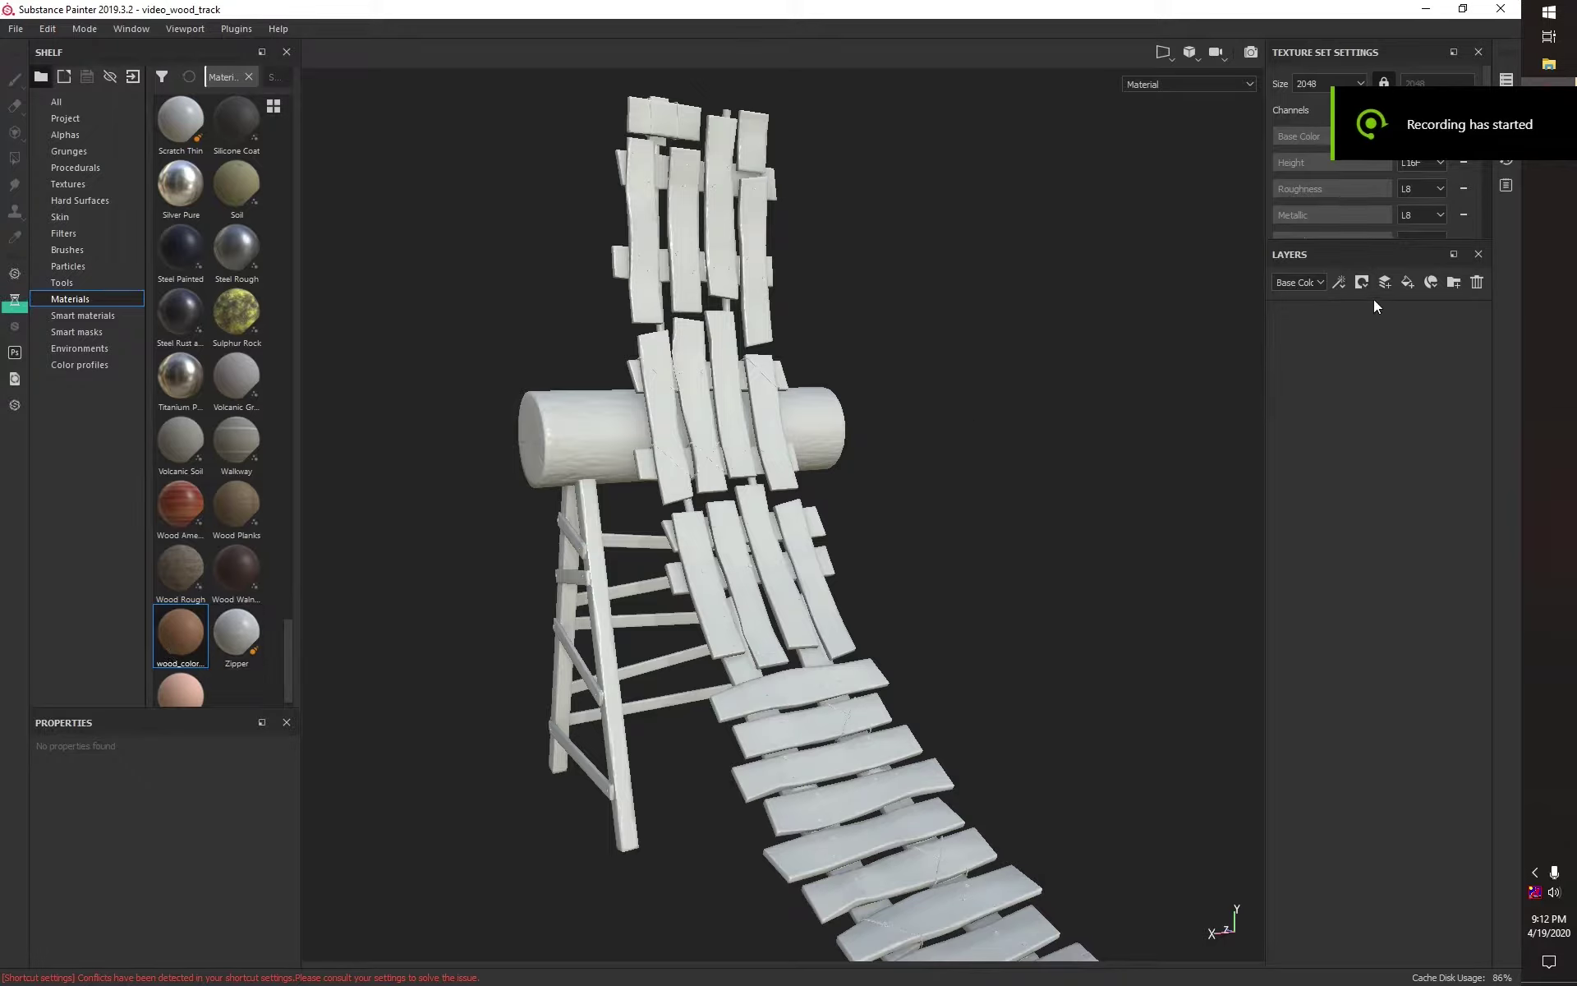
Step: Add a fill layer to the track's layer stack and save the project
{"action": "left_click", "coordinate": [1408, 282]}
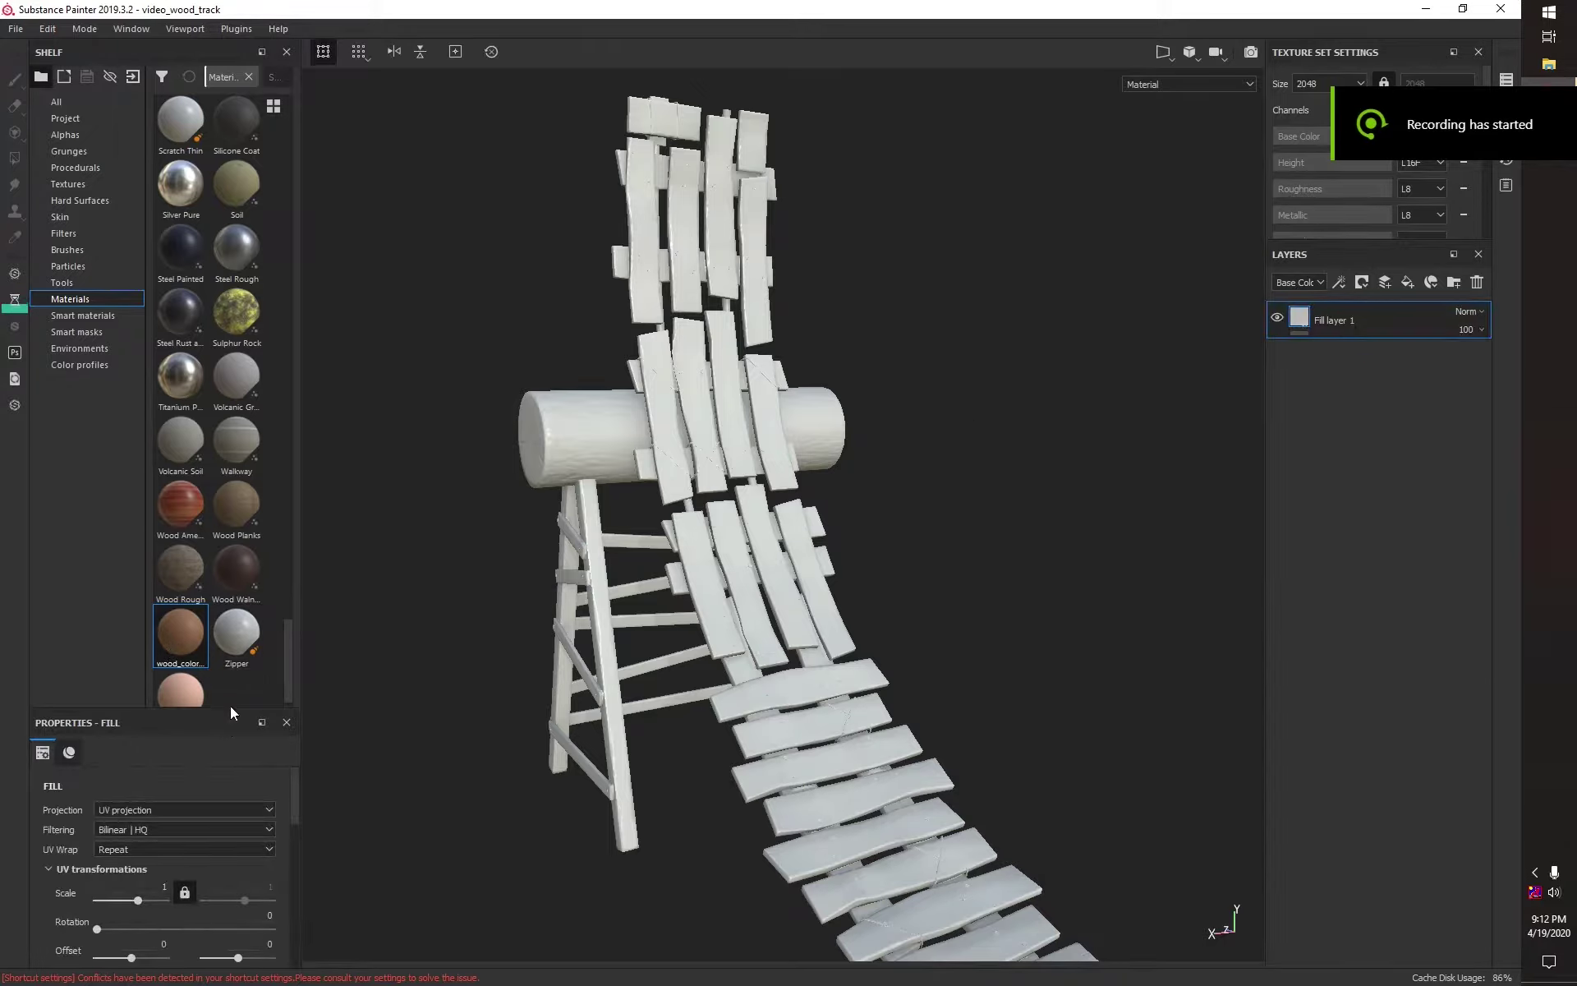
{"action": "left_click_drag", "start_coordinate": [230, 710], "coordinate": [243, 643]}
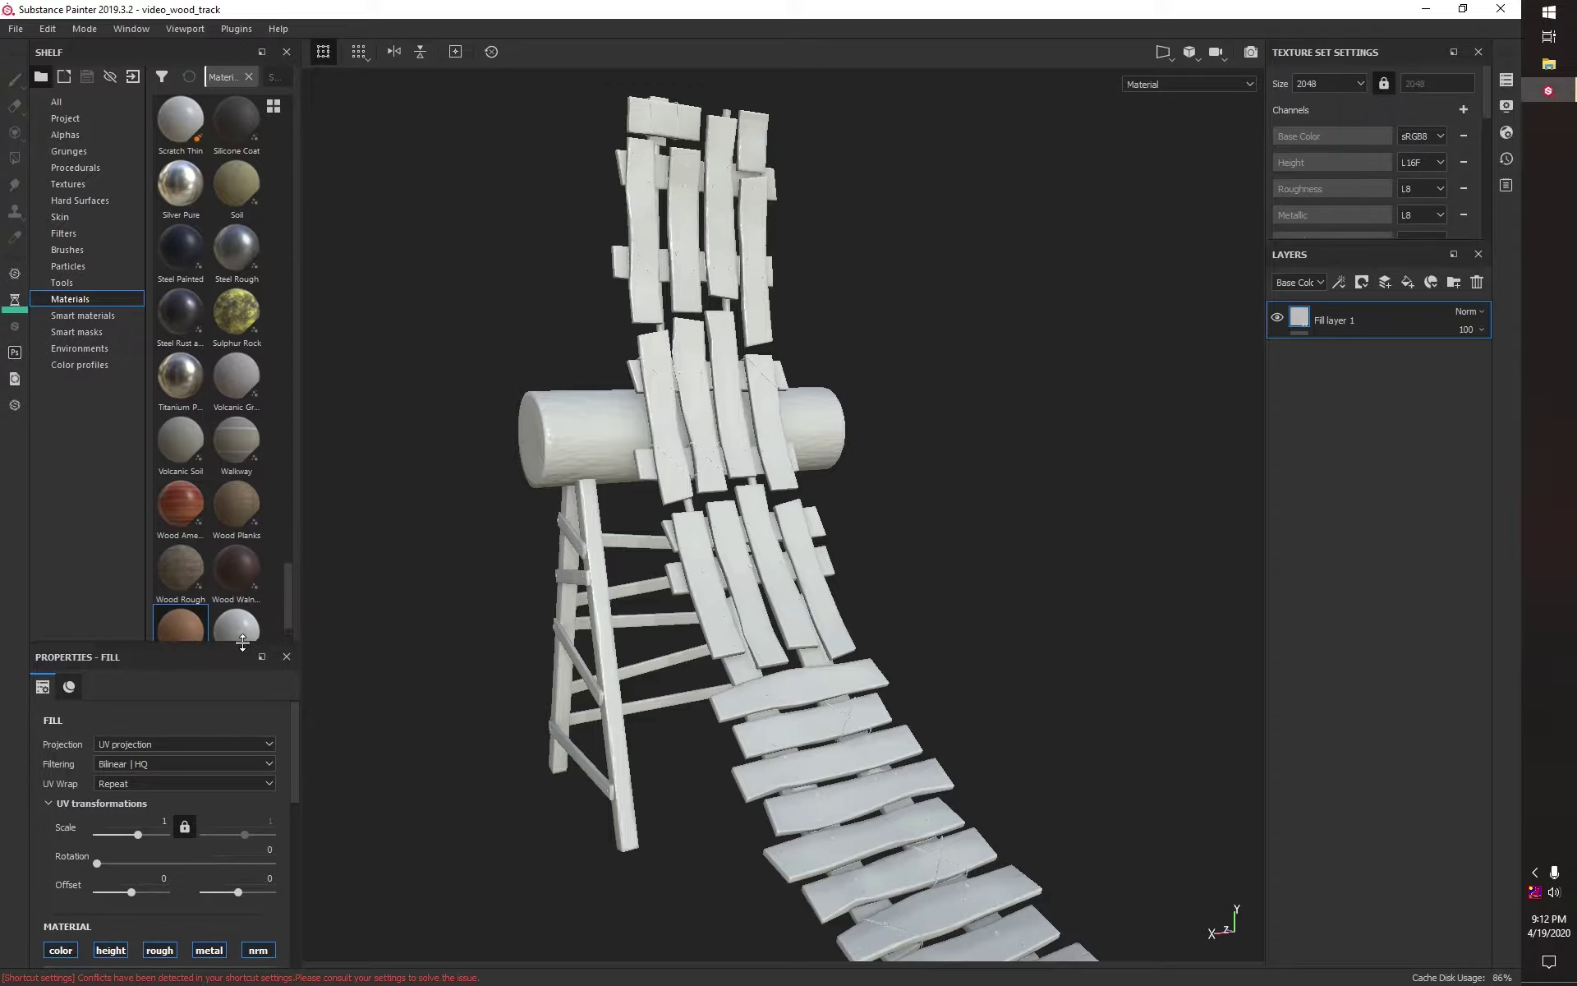
{"action": "scroll", "coordinate": [297, 782], "scroll_direction": "down", "scroll_amount": 2}
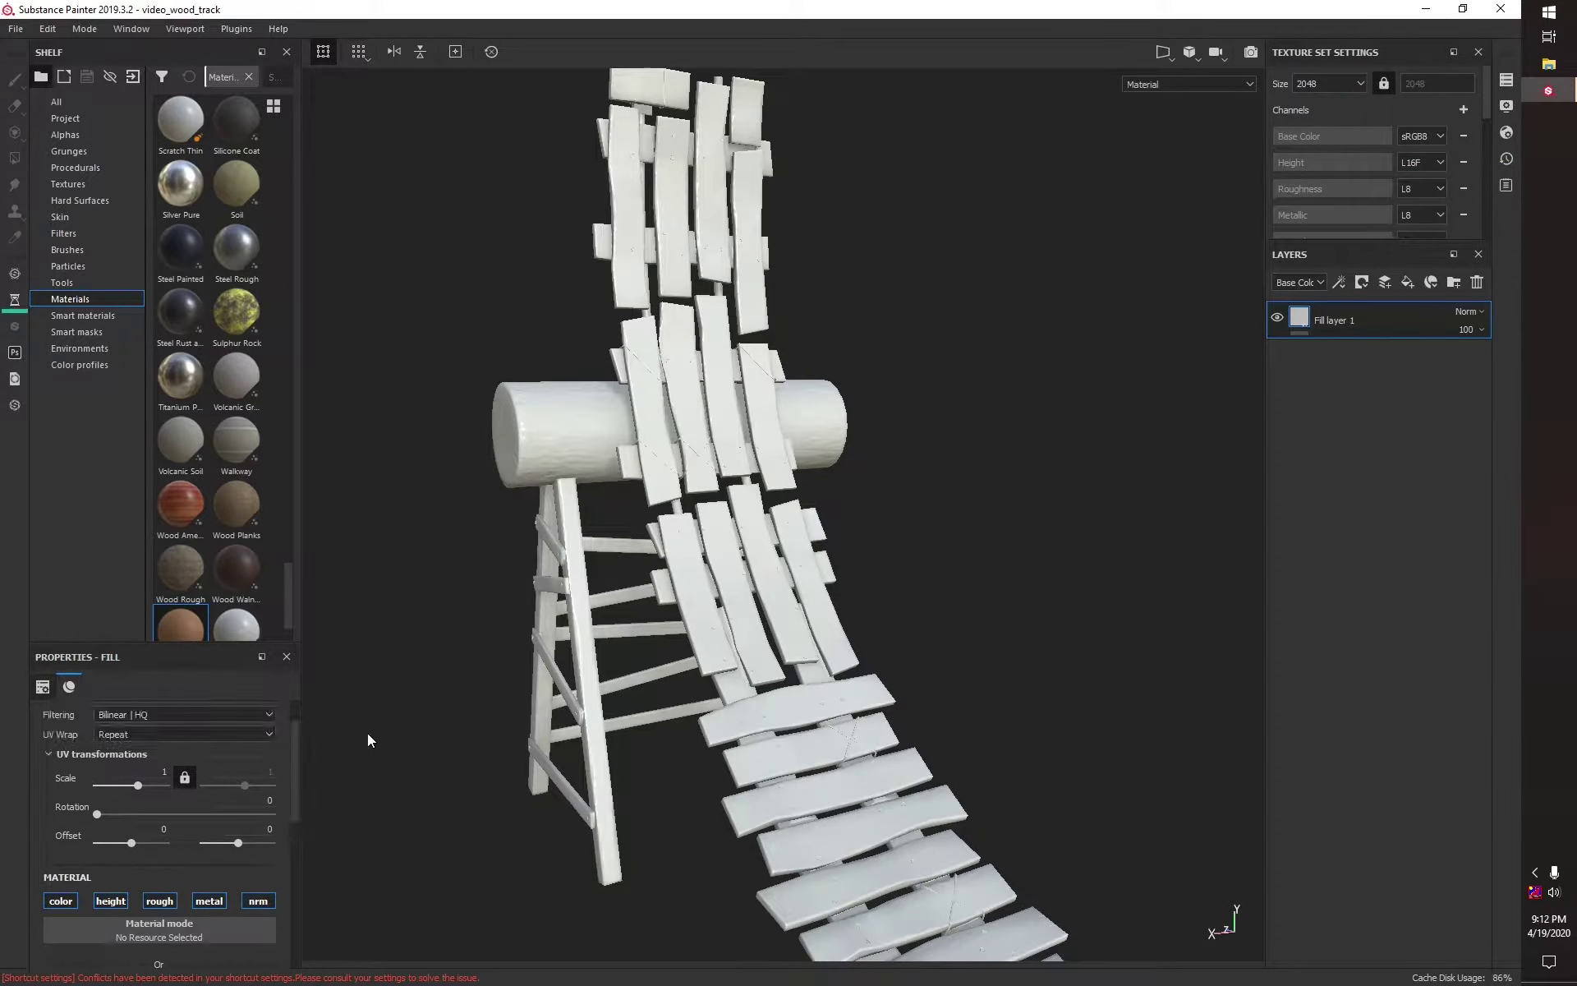
{"action": "left_click_drag", "start_coordinate": [367, 733], "coordinate": [595, 647], "text": "alt"}
{"action": "middle_click_drag", "start_coordinate": [595, 646], "coordinate": [540, 618], "text": "alt"}
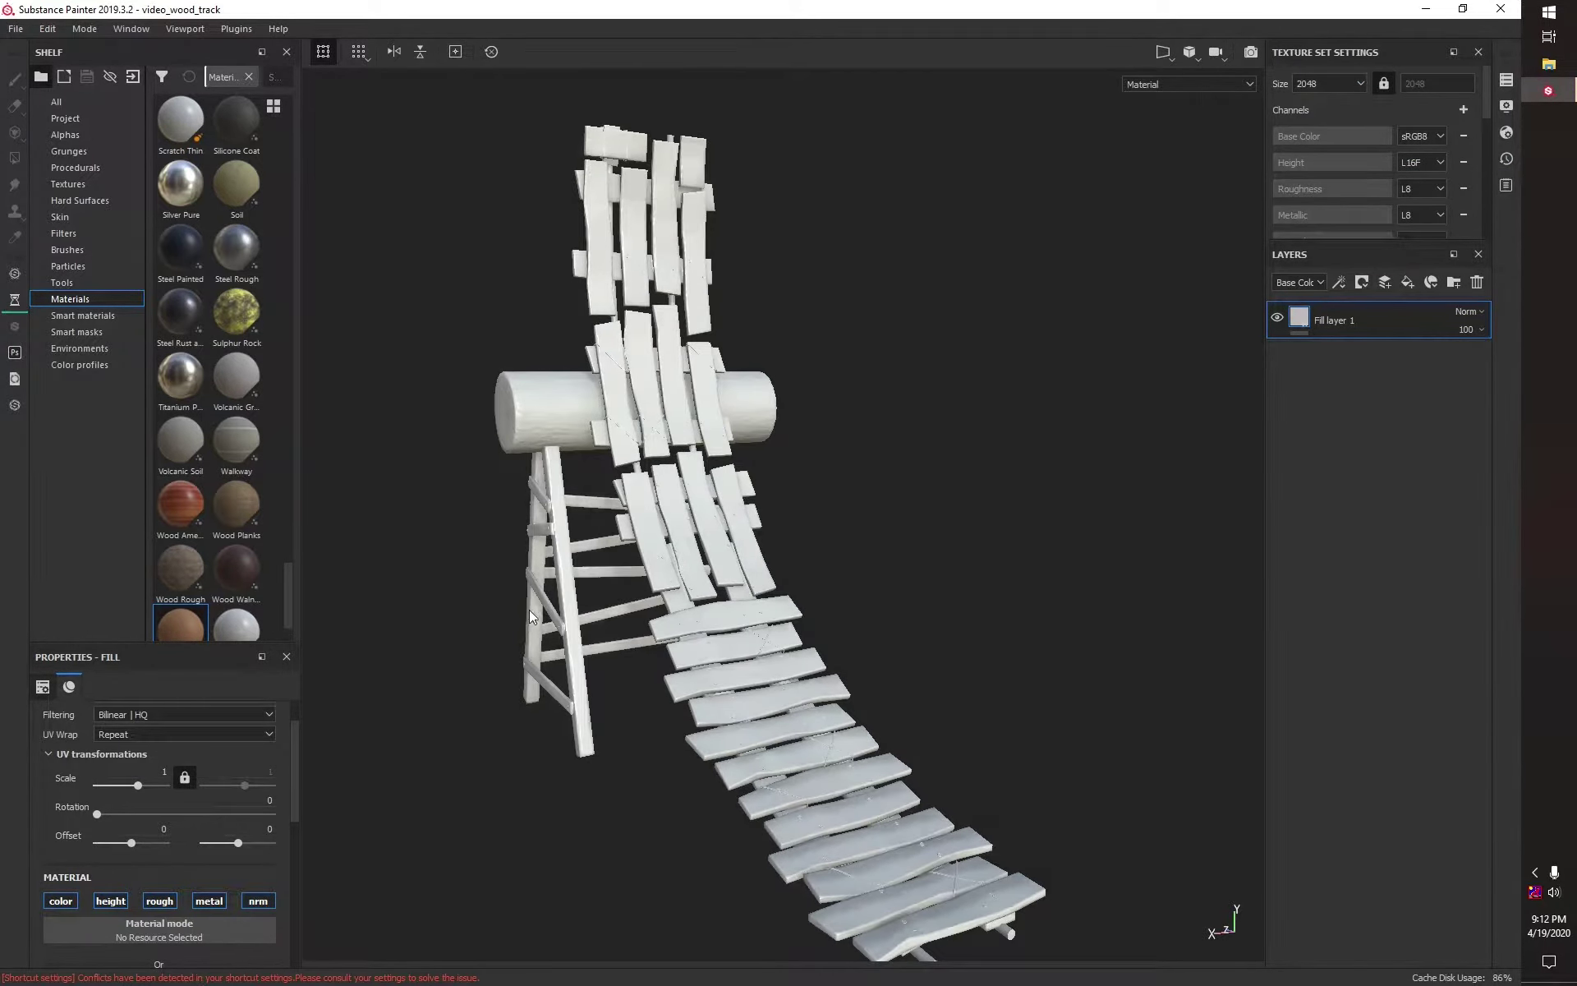
{"action": "key", "text": "ctrl+s"}
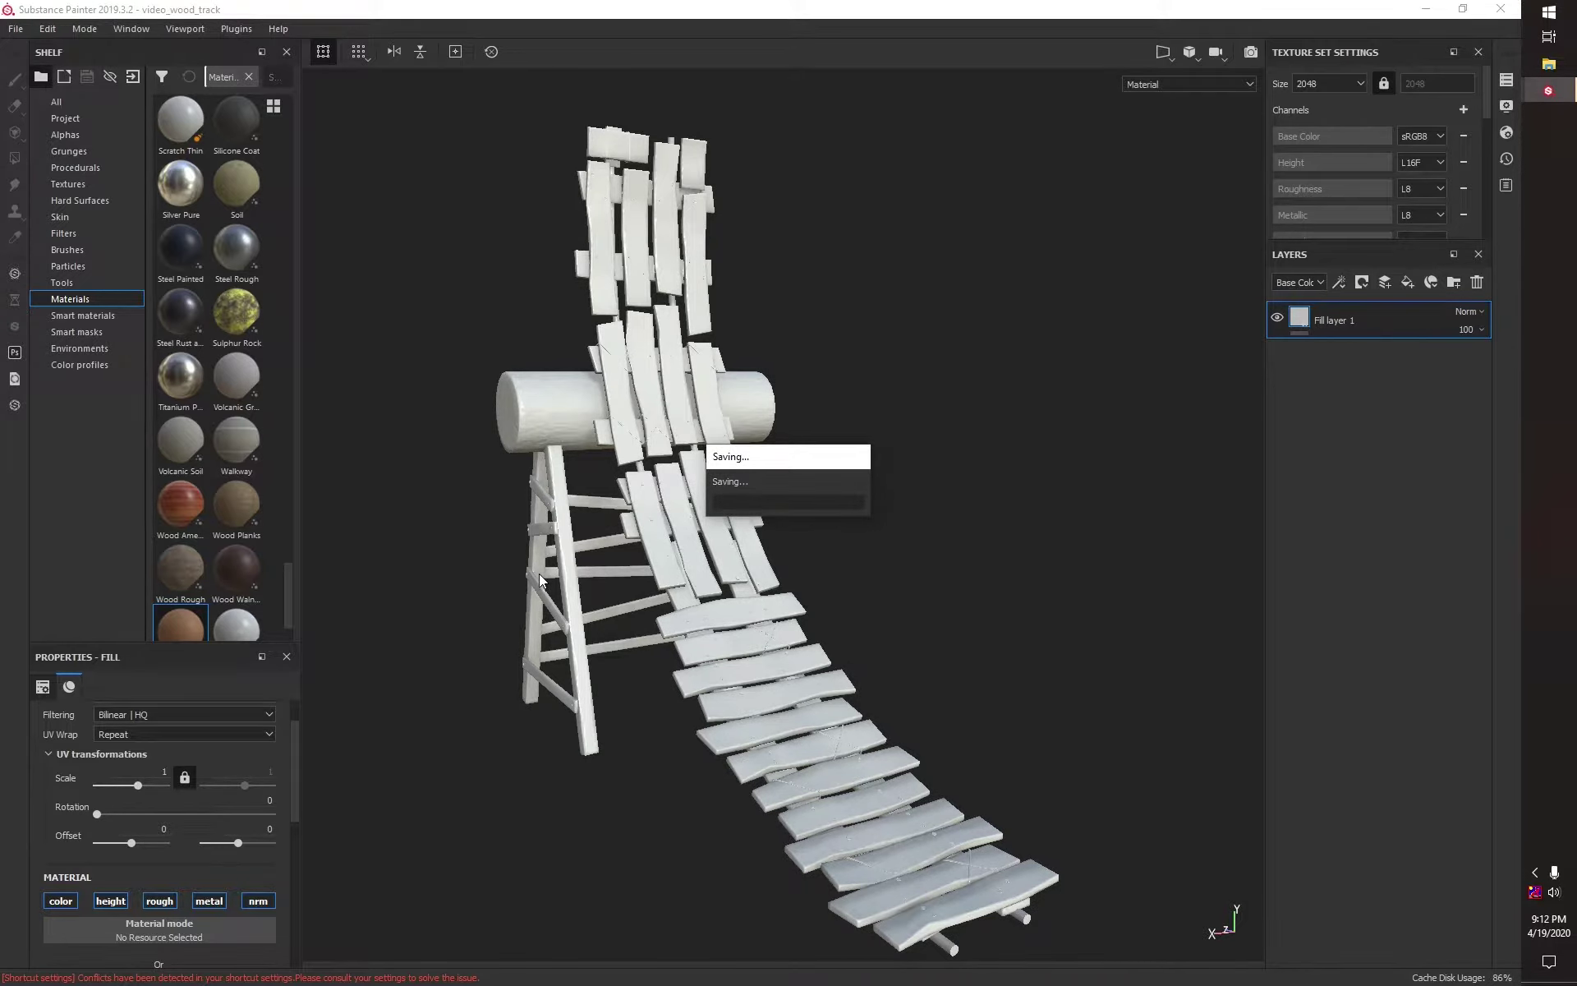
Step: Set the new fill layer's base colour to black
{"action": "left_click_drag", "start_coordinate": [539, 574], "coordinate": [530, 565], "text": "alt"}
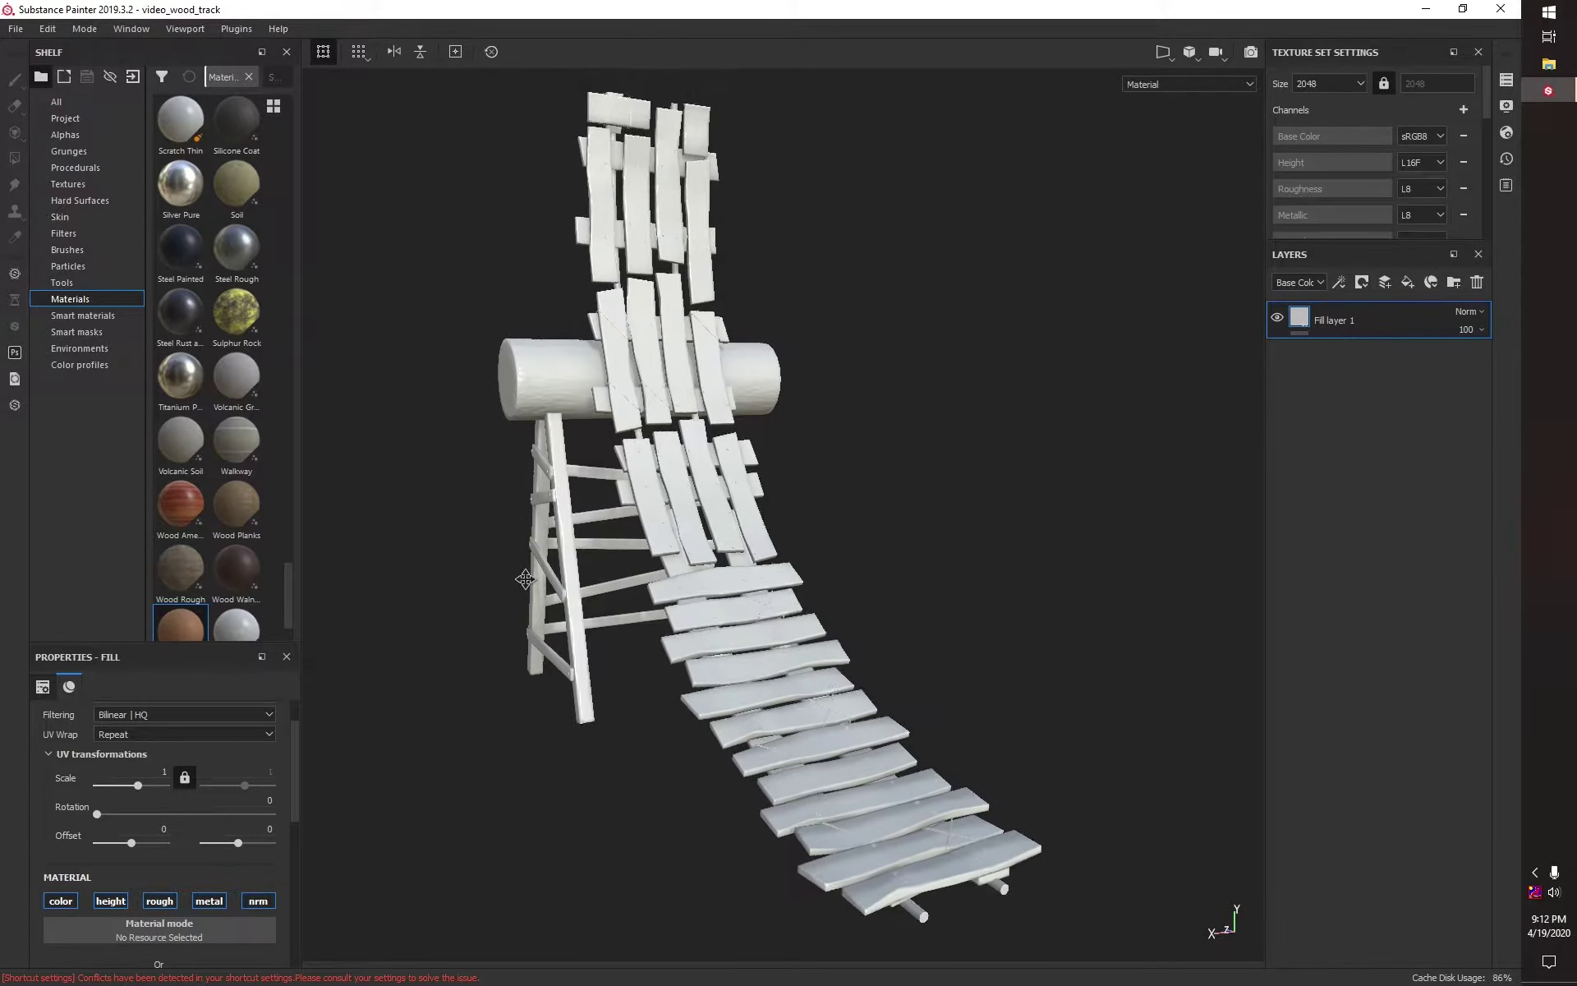
{"action": "scroll", "coordinate": [87, 866], "scroll_direction": "down", "scroll_amount": 3}
{"action": "left_click", "coordinate": [87, 866]}
Step: Mask the top layer with an inverted Metal Edge Wear generator: wear 0.9, contrast 0, grunge scale 2
{"action": "left_click_drag", "start_coordinate": [105, 807], "coordinate": [324, 852]}
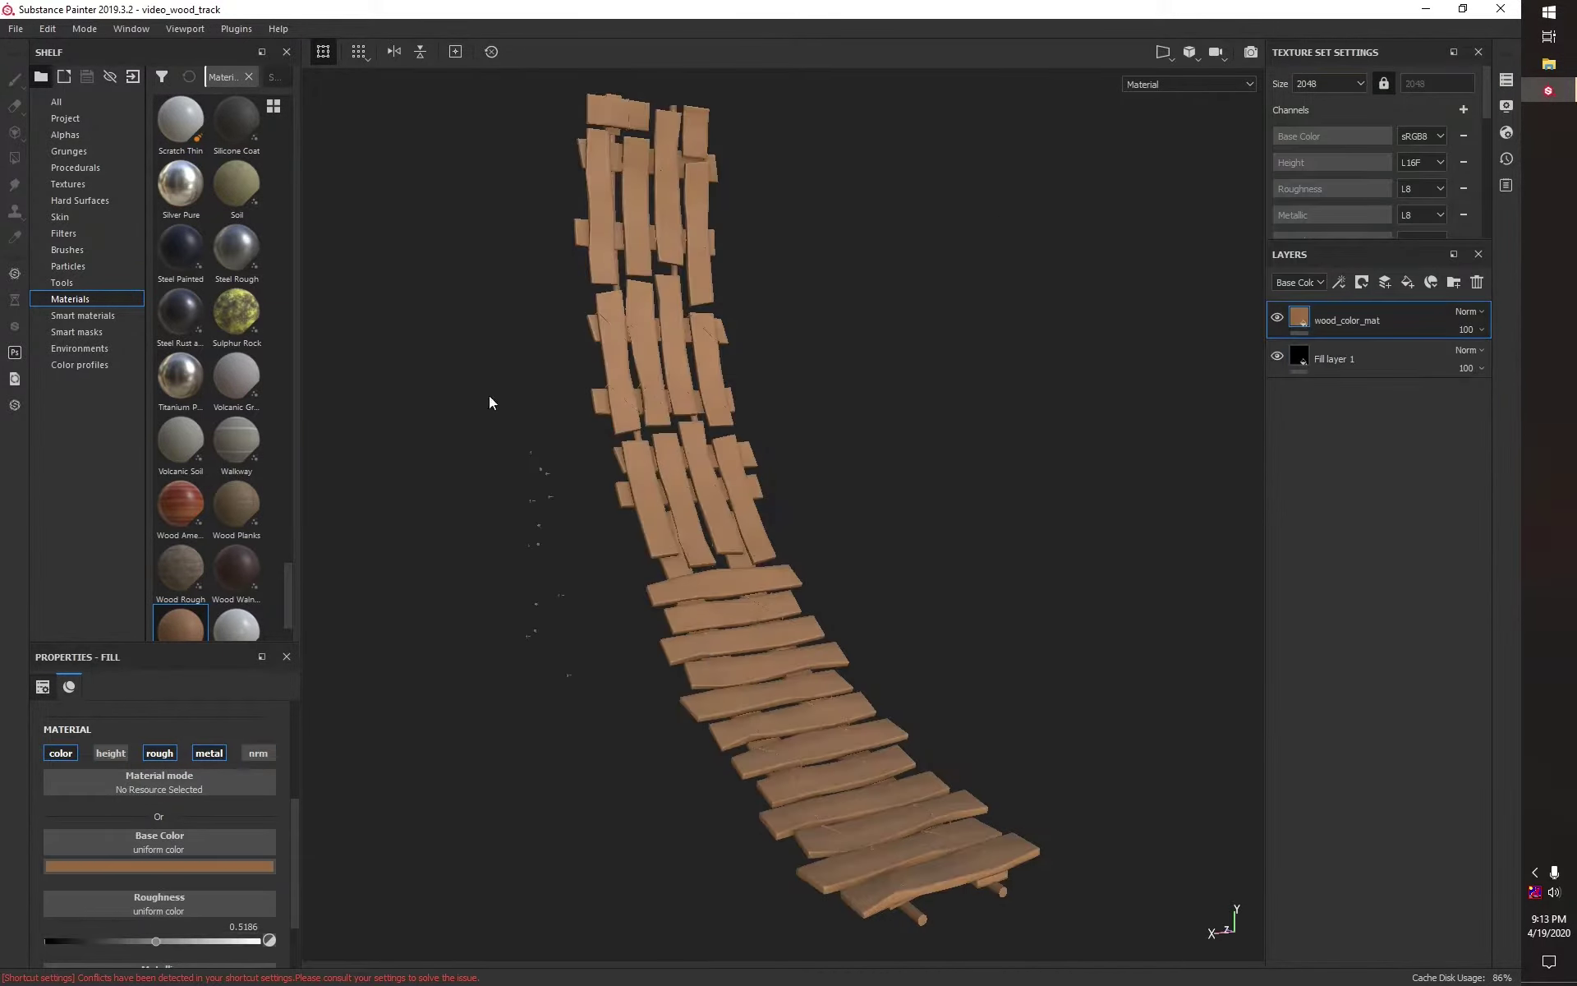
{"action": "right_click", "coordinate": [1324, 316]}
{"action": "left_click", "coordinate": [1397, 641]}
{"action": "left_click", "coordinate": [205, 803]}
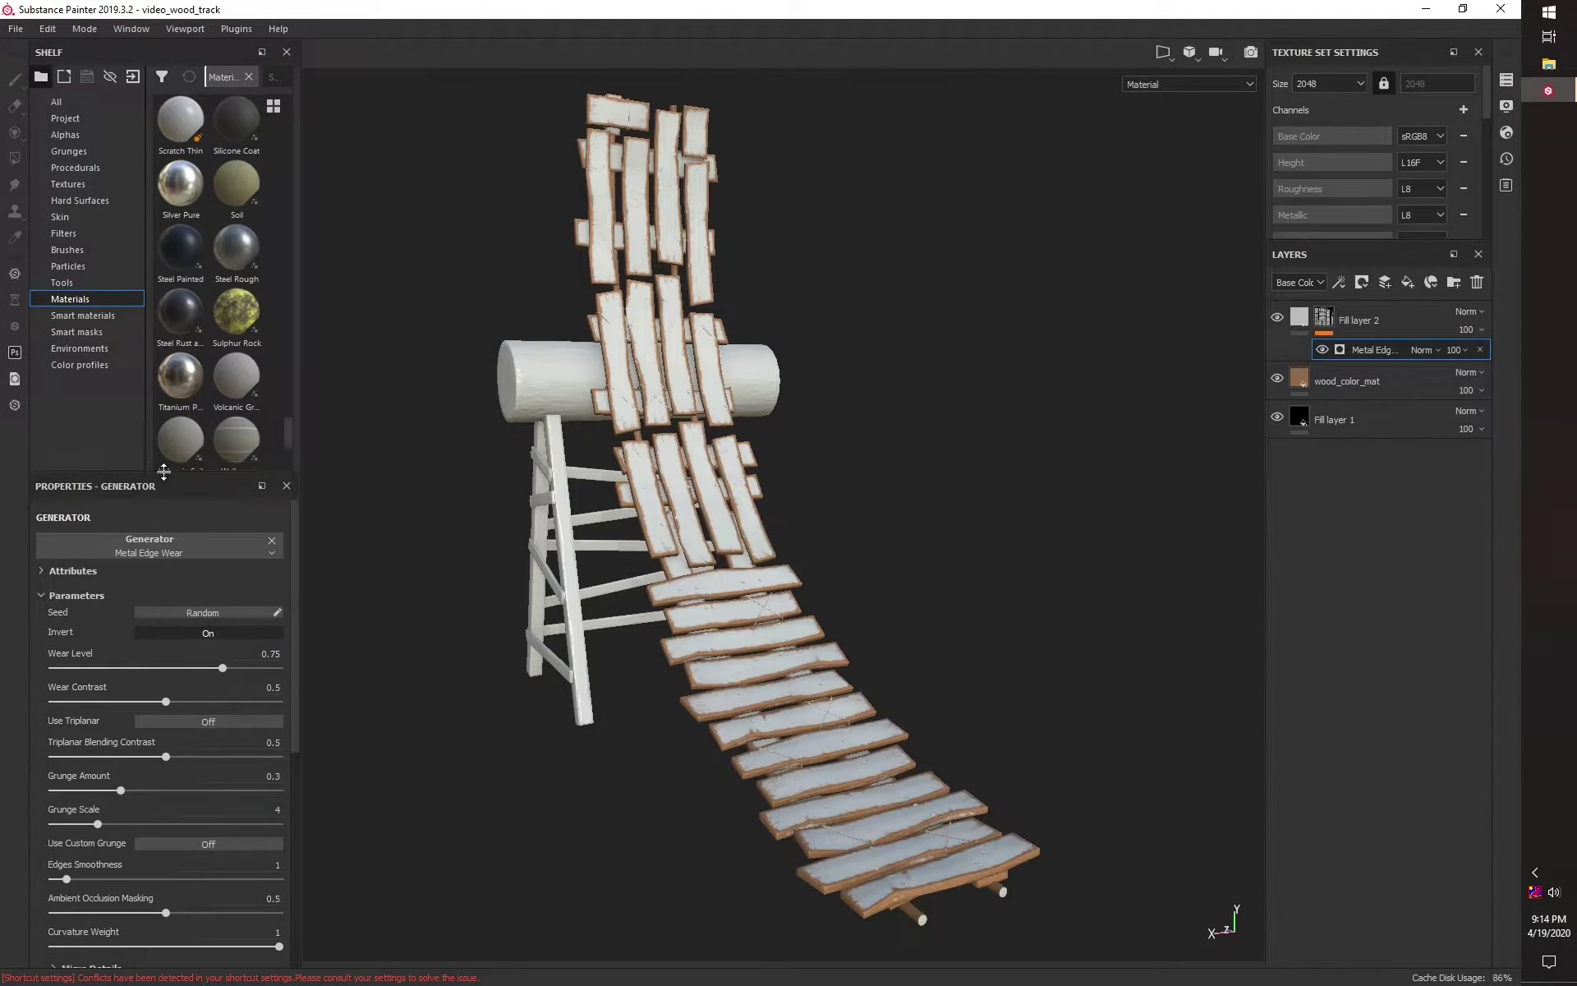
{"action": "left_click_drag", "start_coordinate": [222, 668], "coordinate": [256, 668]}
{"action": "left_click_drag", "start_coordinate": [165, 702], "coordinate": [52, 701]}
{"action": "left_click", "coordinate": [276, 809]}
{"action": "type", "text": "2"}
{"action": "key", "text": "Return"}
Step: Add a Paint effect to the edge-wear mask and a white mask to wood_color_mat
{"action": "right_click", "coordinate": [1364, 350]}
{"action": "left_click", "coordinate": [1347, 386]}
{"action": "key", "text": "4"}
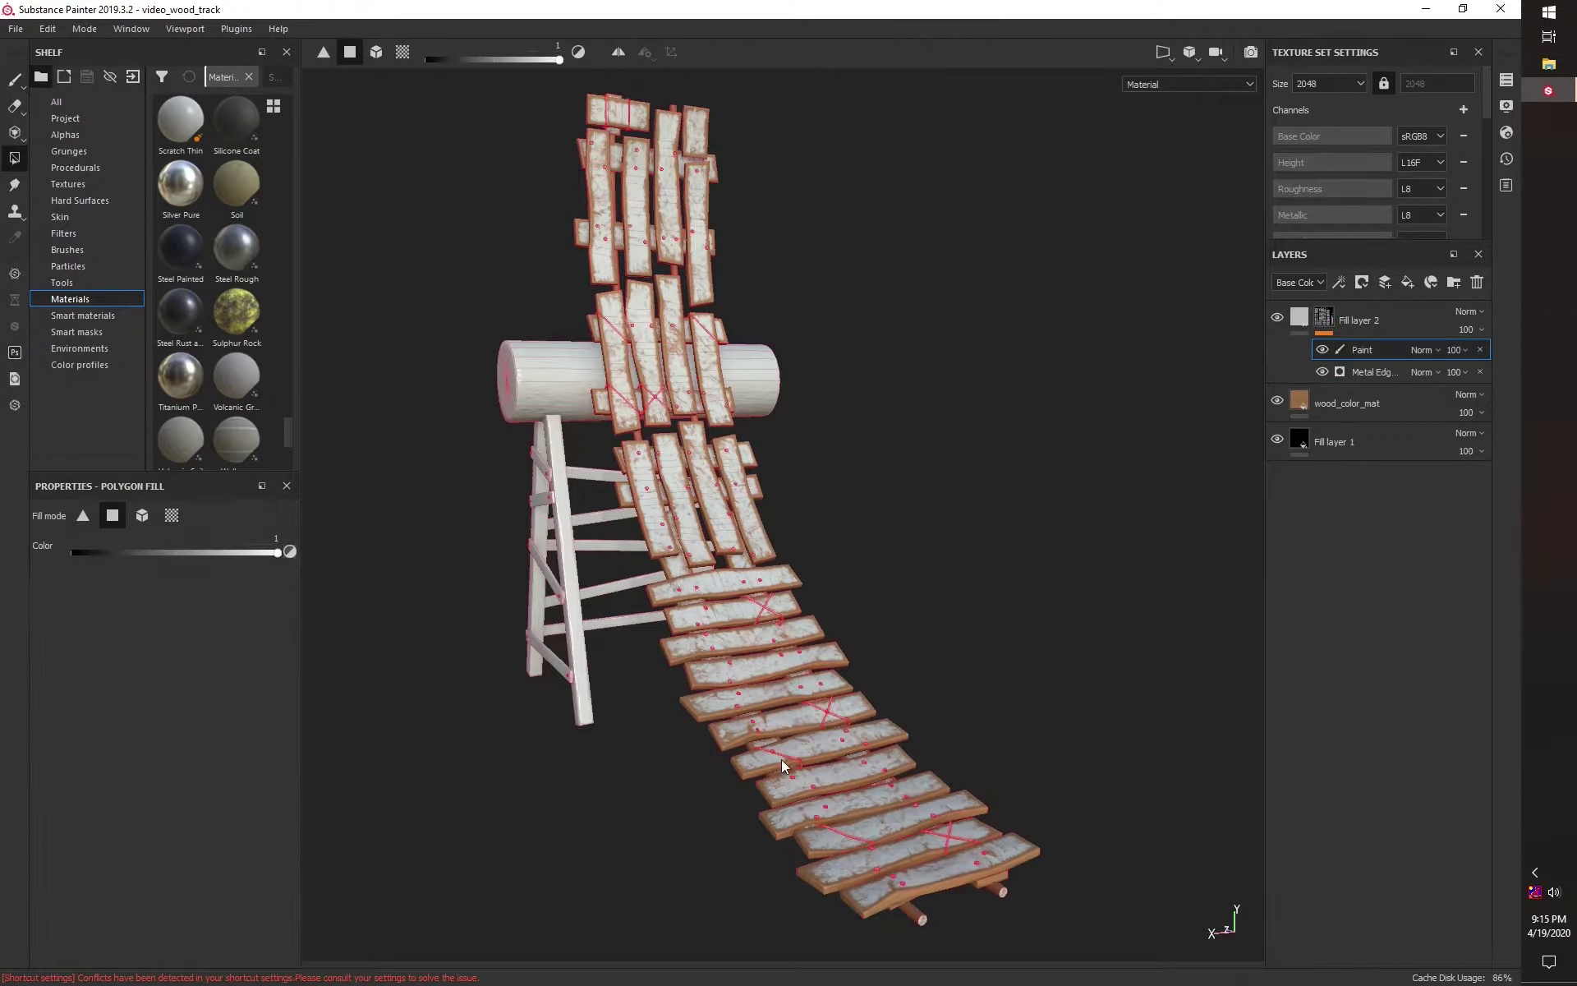
{"action": "left_click", "coordinate": [1347, 402]}
{"action": "right_click", "coordinate": [1332, 402]}
{"action": "left_click", "coordinate": [1399, 10]}
Step: Orbit around the track to inspect the worn plank edges, then reselect Fill layer 2
{"action": "scroll", "coordinate": [974, 839], "scroll_direction": "up", "scroll_amount": 5}
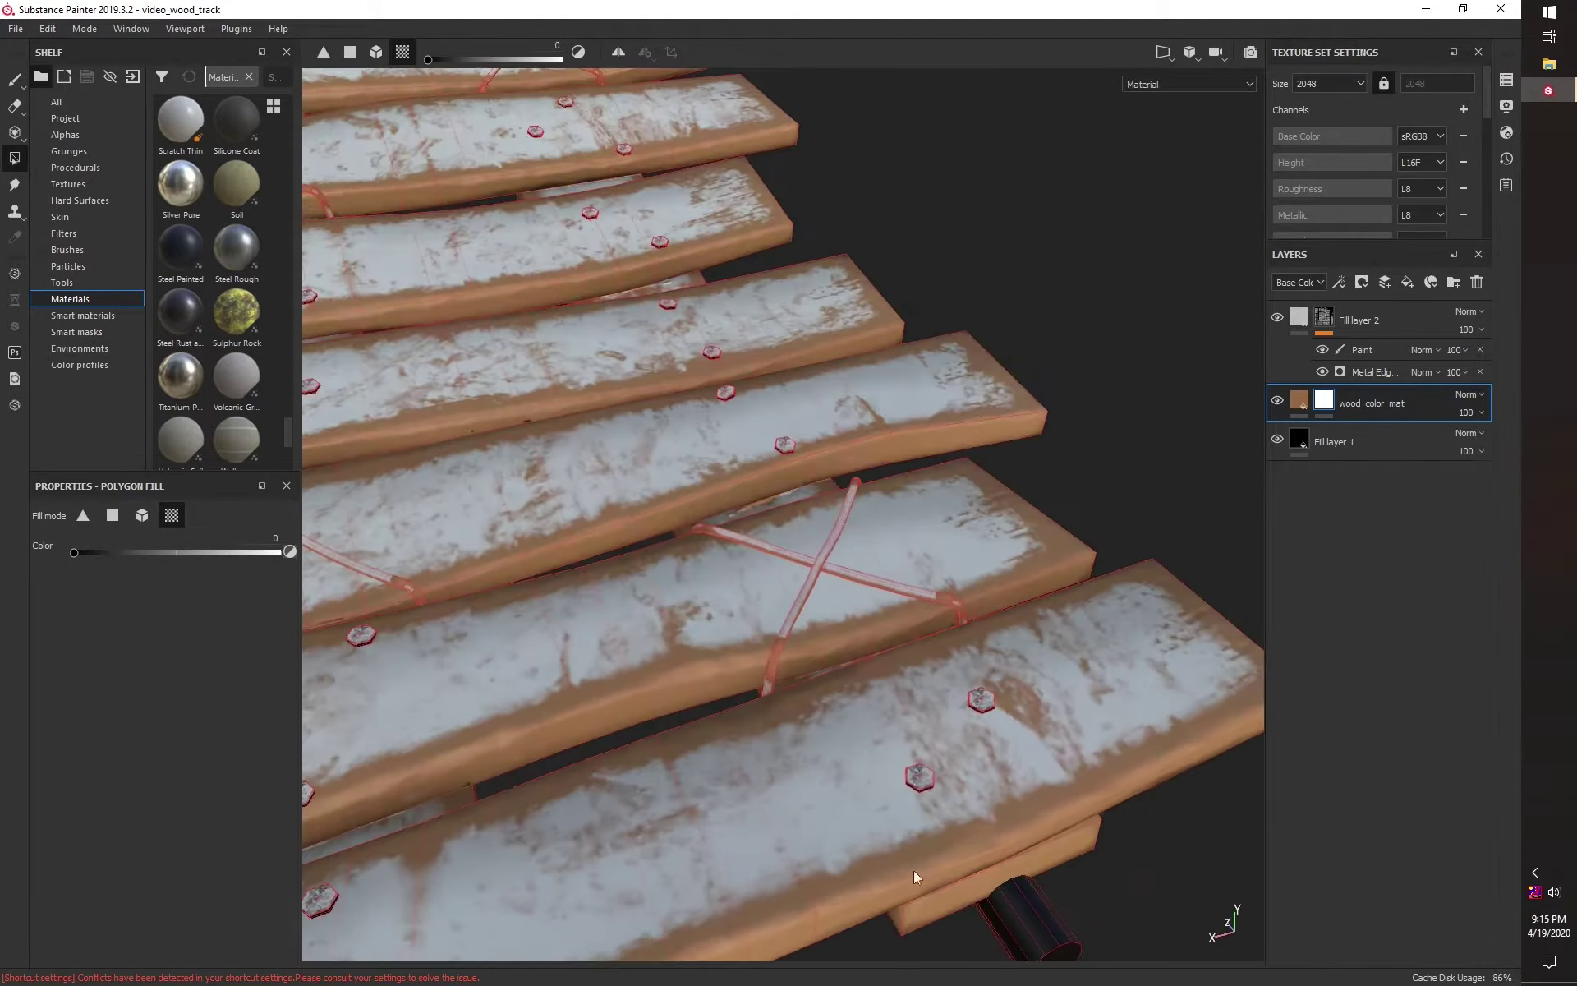
{"action": "left_click_drag", "start_coordinate": [757, 510], "coordinate": [942, 626], "text": "alt"}
{"action": "scroll", "coordinate": [815, 549], "scroll_direction": "up", "scroll_amount": 3}
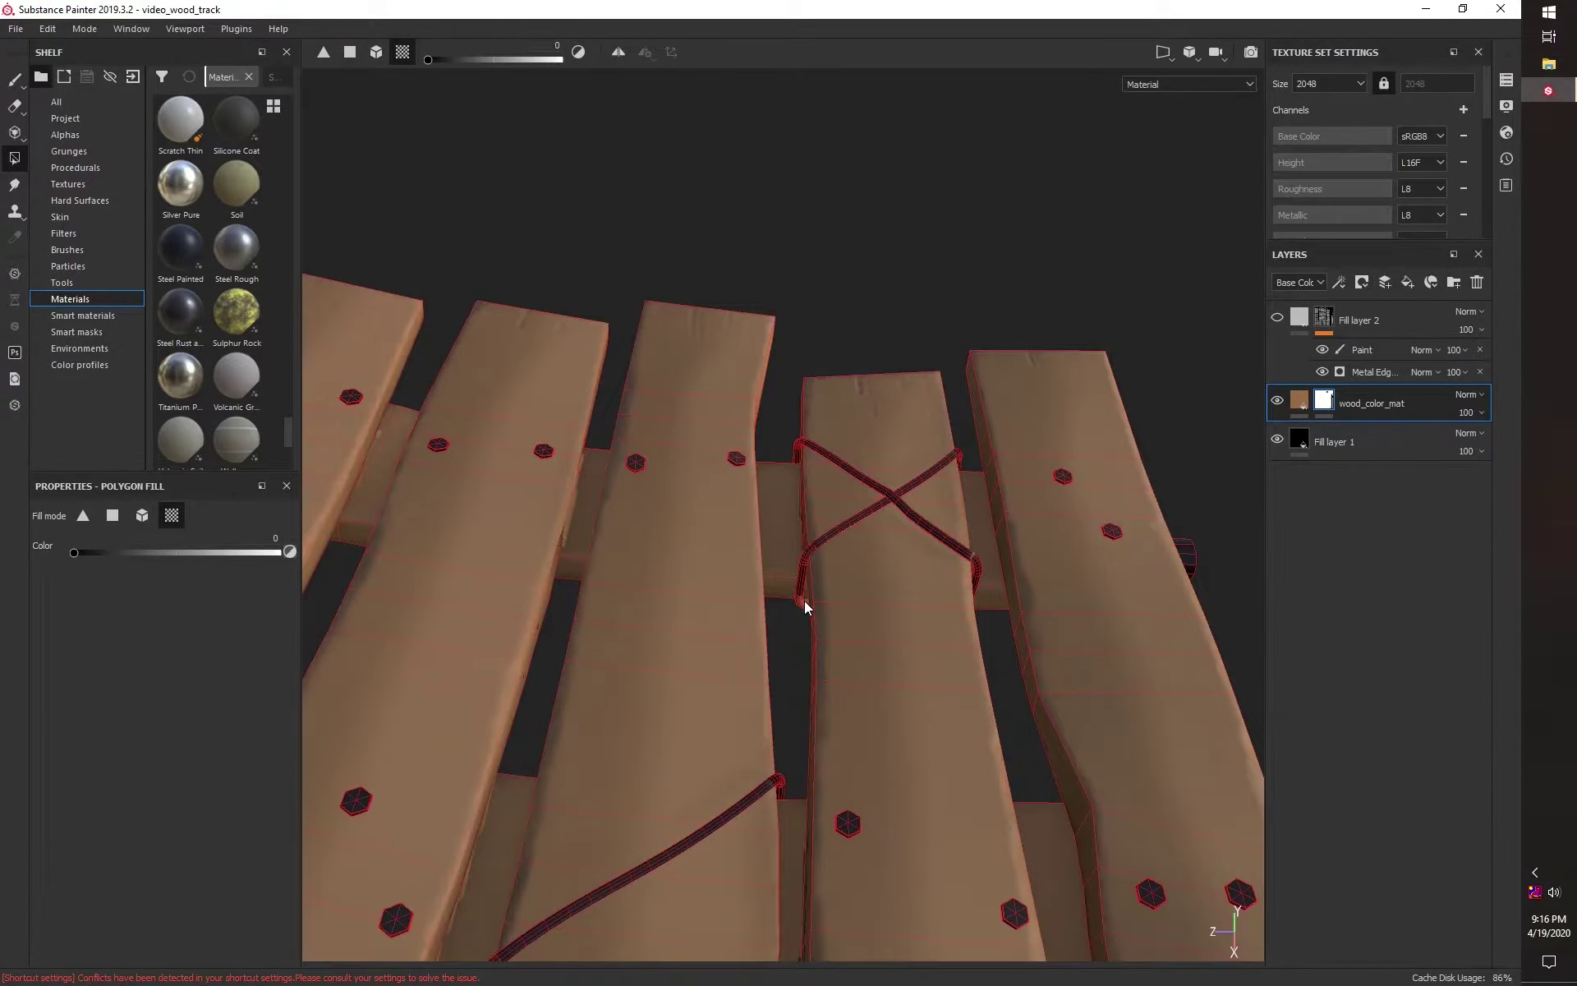
{"action": "scroll", "coordinate": [805, 599], "scroll_direction": "down", "scroll_amount": 5}
{"action": "left_click", "coordinate": [1362, 349]}
{"action": "scroll", "coordinate": [941, 685], "scroll_direction": "up", "scroll_amount": 5}
{"action": "scroll", "coordinate": [936, 695], "scroll_direction": "down", "scroll_amount": 1}
{"action": "left_click_drag", "start_coordinate": [930, 705], "coordinate": [613, 570], "text": "alt"}
{"action": "scroll", "coordinate": [616, 563], "scroll_direction": "down", "scroll_amount": 5}
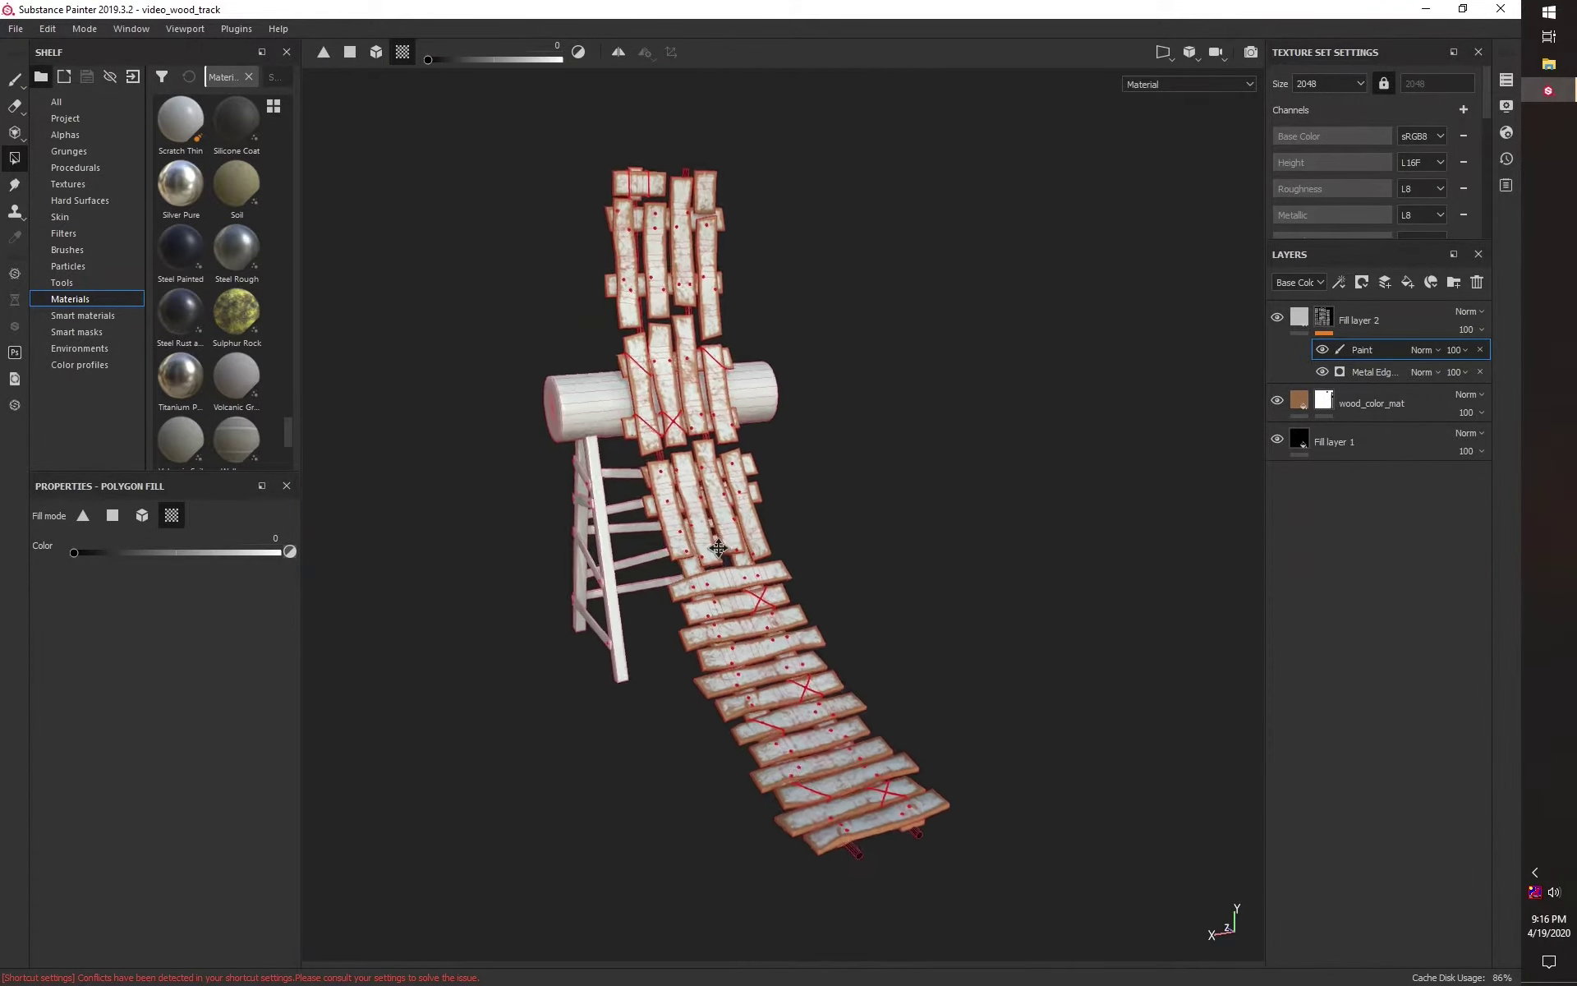
{"action": "scroll", "coordinate": [718, 547], "scroll_direction": "up", "scroll_amount": 2}
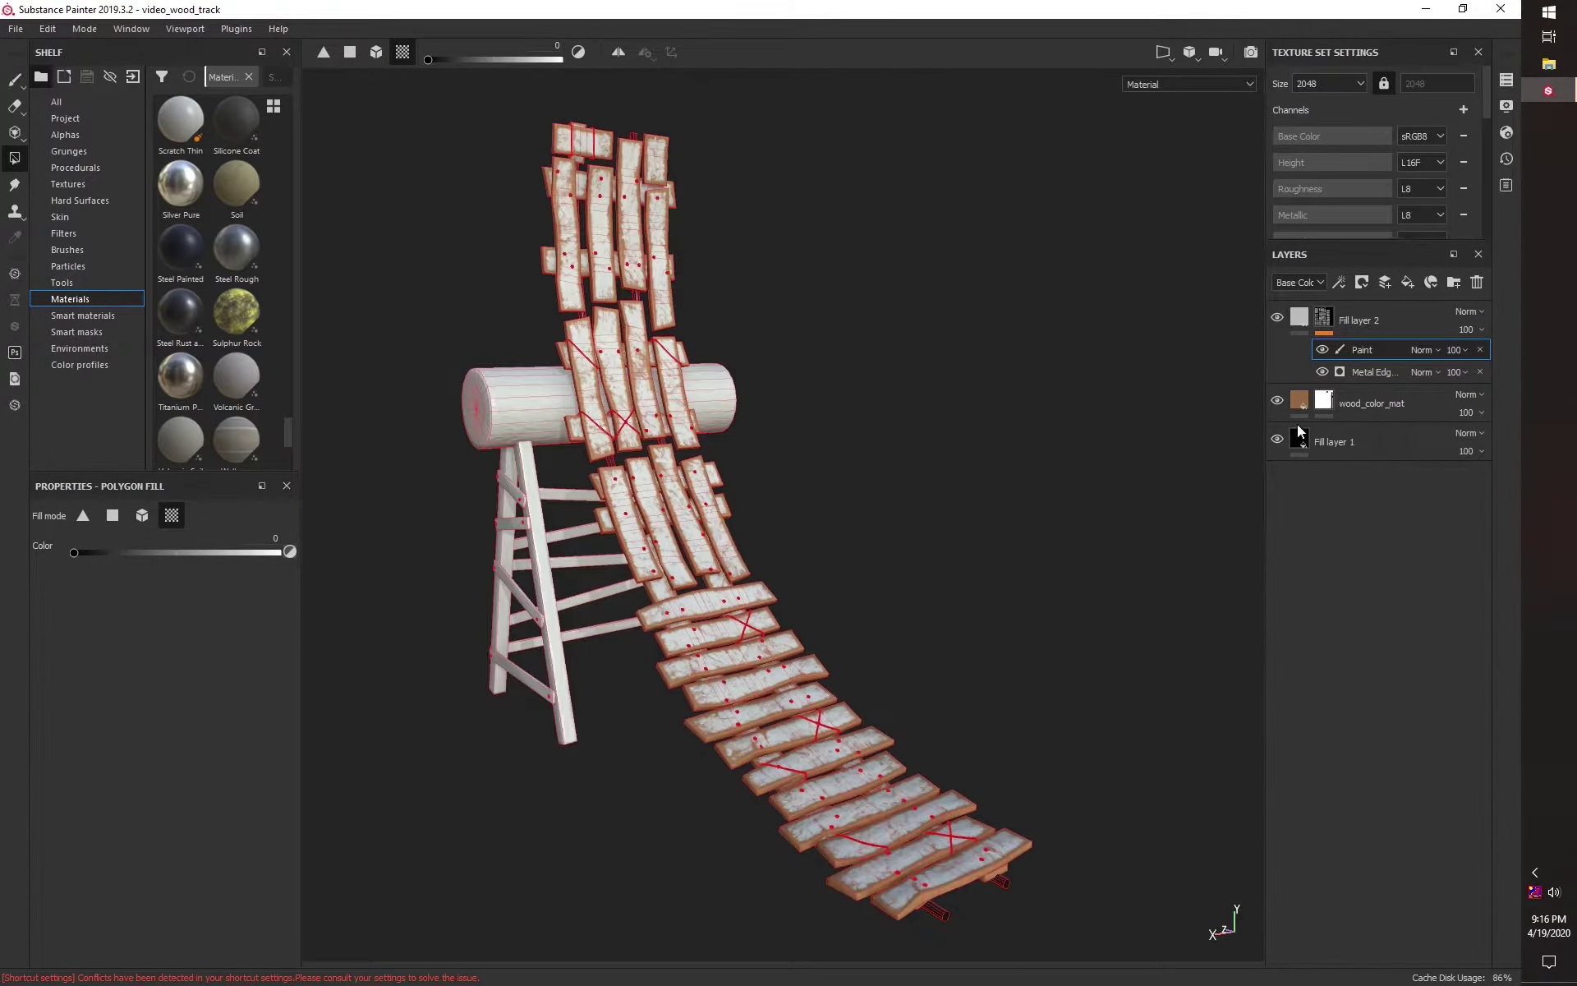
{"action": "left_click", "coordinate": [1303, 313]}
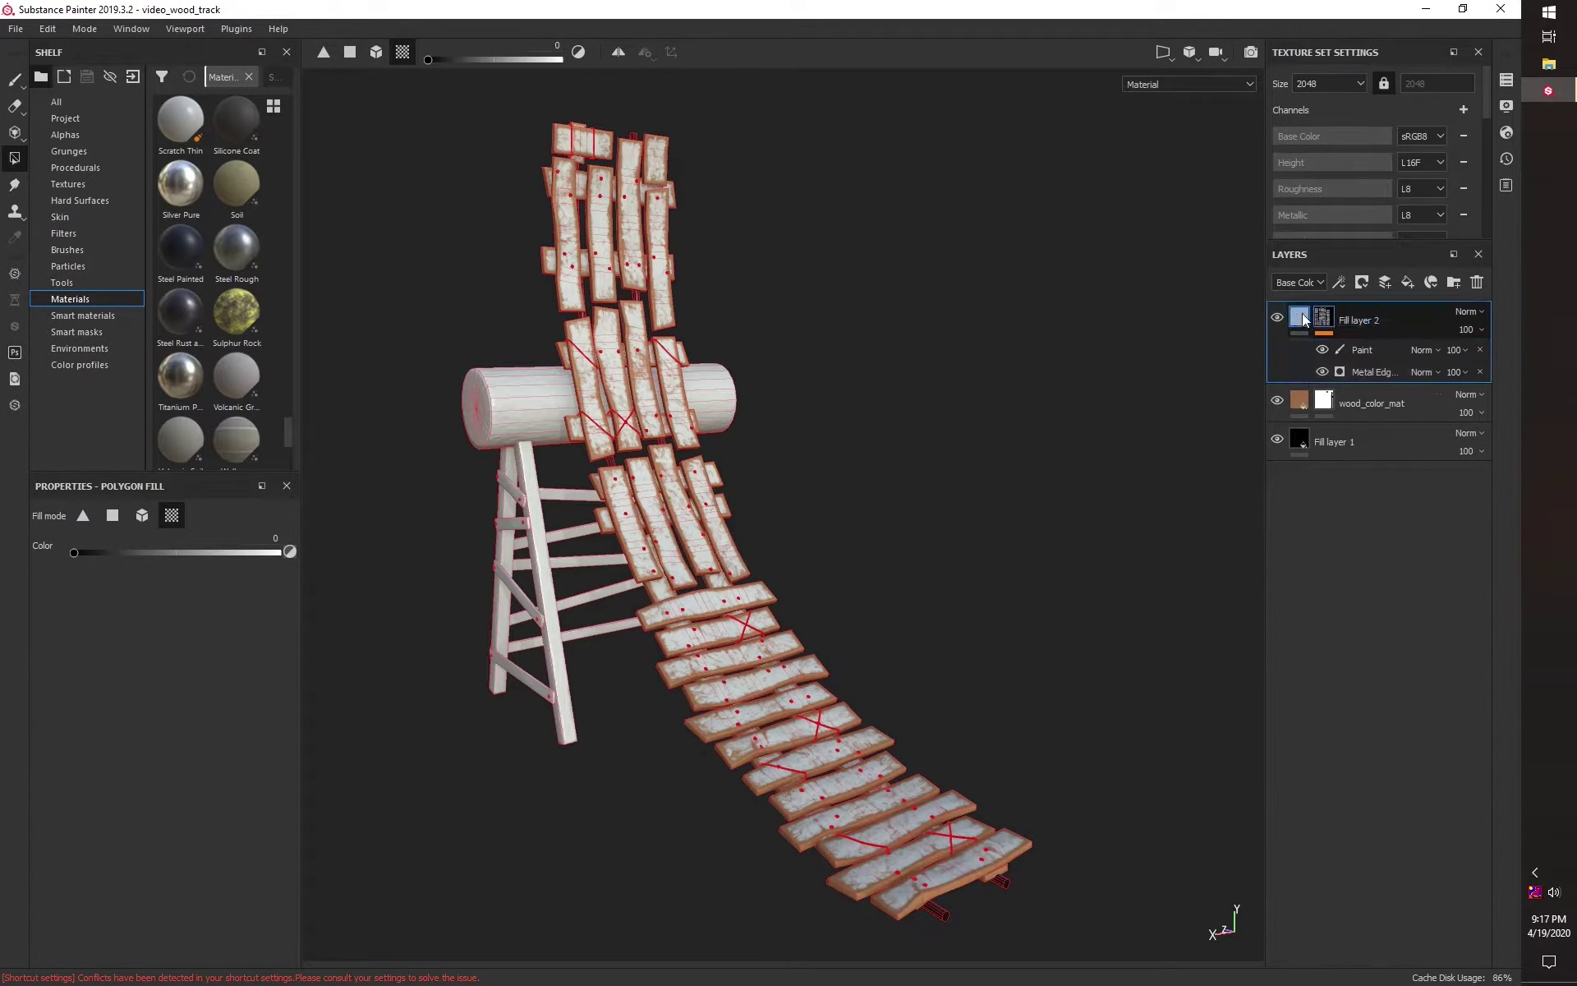
Step: Set Fill layer 2 to Color blending at 75 opacity
{"action": "left_click", "coordinate": [1470, 311]}
{"action": "left_click", "coordinate": [1413, 743]}
{"action": "left_click", "coordinate": [1482, 330]}
{"action": "left_click", "coordinate": [1298, 316]}
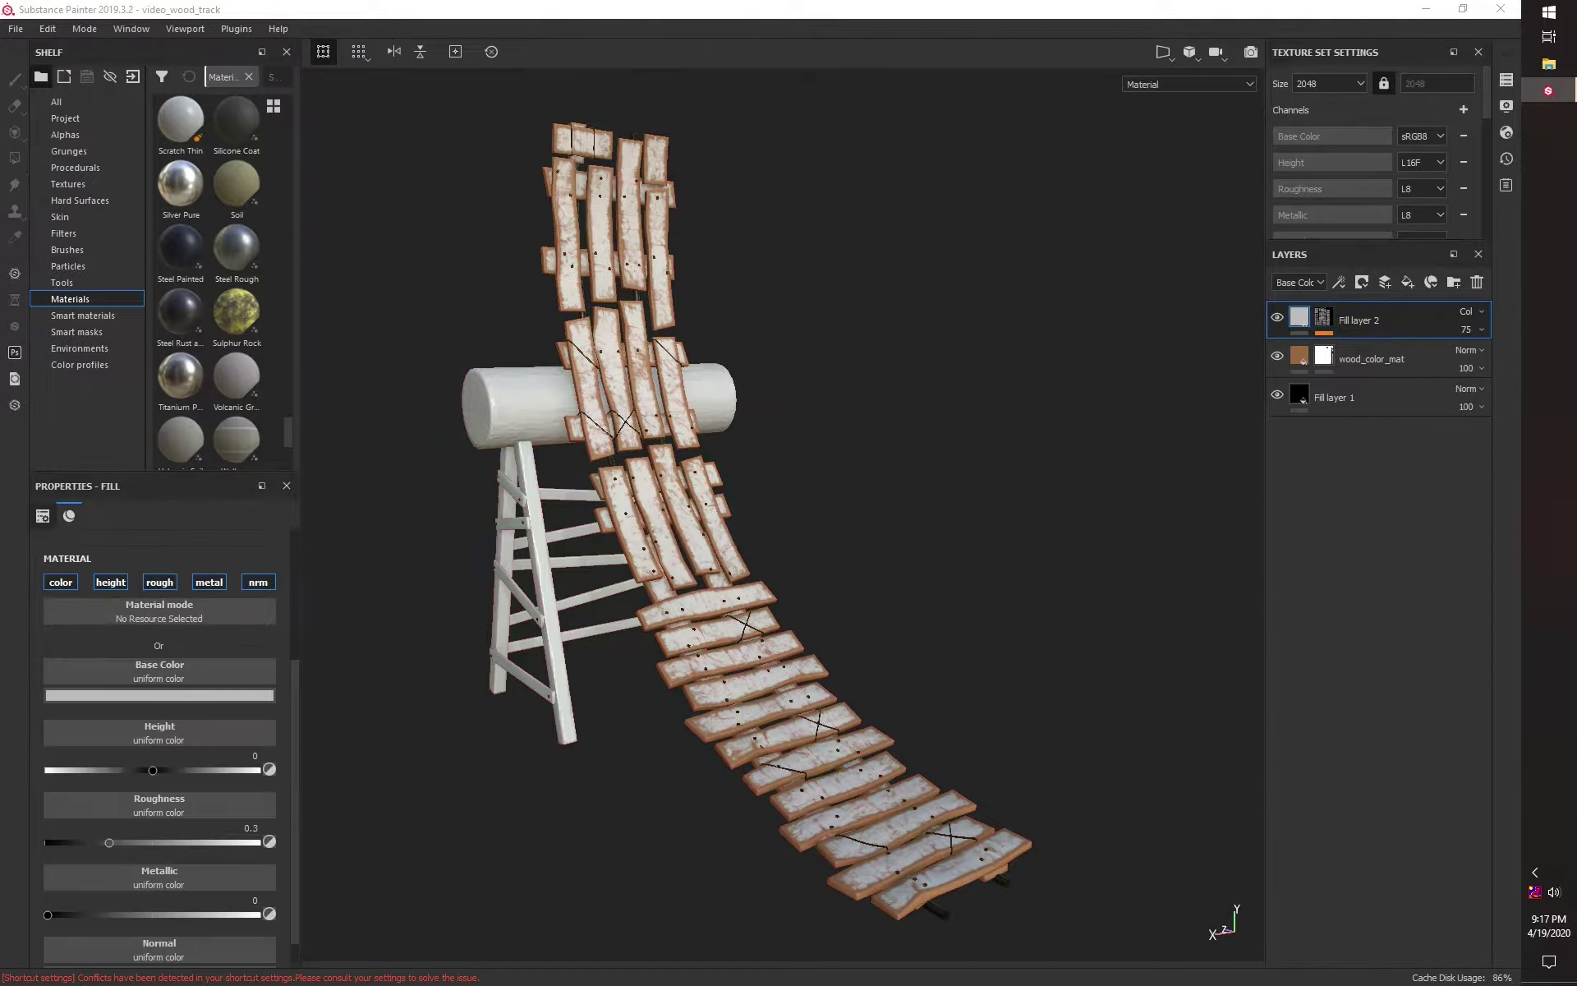
Step: Set the paint's roughness to 0.62 and metallic to 0.7, then add Fill layer 3
{"action": "left_click_drag", "start_coordinate": [182, 841], "coordinate": [179, 841]}
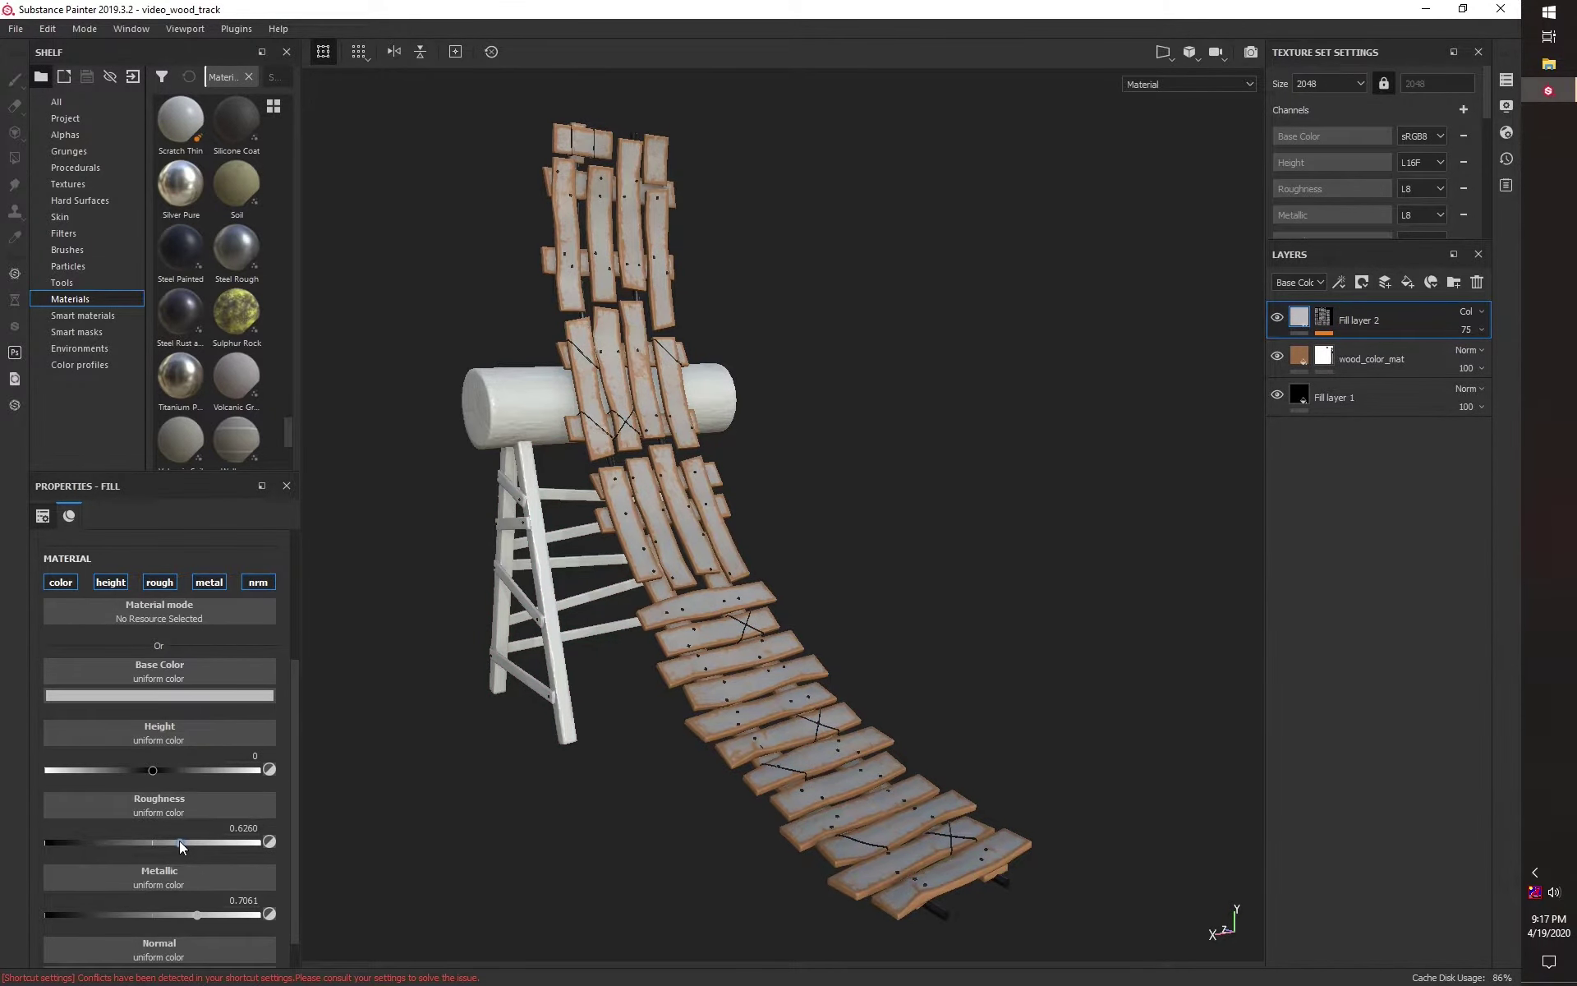
{"action": "mouse_move", "coordinate": [197, 913]}
{"action": "left_mouse_down"}
{"action": "mouse_move", "coordinate": [263, 911]}
{"action": "mouse_move", "coordinate": [197, 913]}
{"action": "left_mouse_up"}
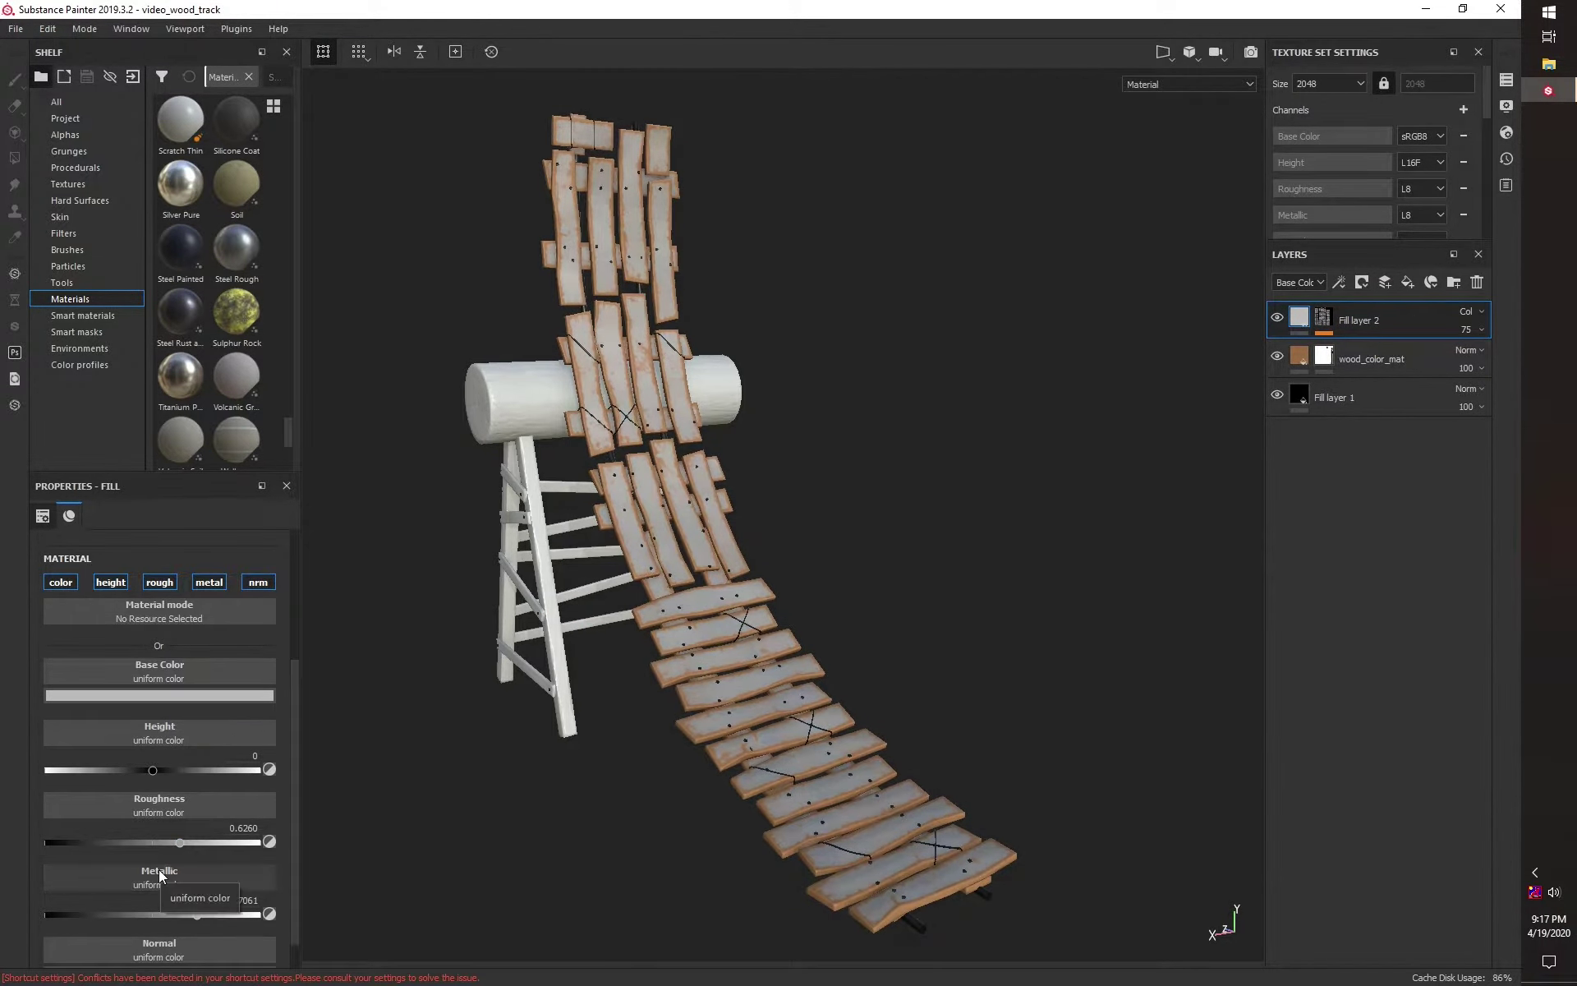
{"action": "left_click_drag", "start_coordinate": [526, 739], "coordinate": [530, 694], "text": "alt"}
{"action": "mouse_move", "coordinate": [179, 842]}
{"action": "left_mouse_down"}
{"action": "mouse_move", "coordinate": [130, 839]}
{"action": "mouse_move", "coordinate": [209, 843]}
{"action": "mouse_move", "coordinate": [191, 841]}
{"action": "left_mouse_up"}
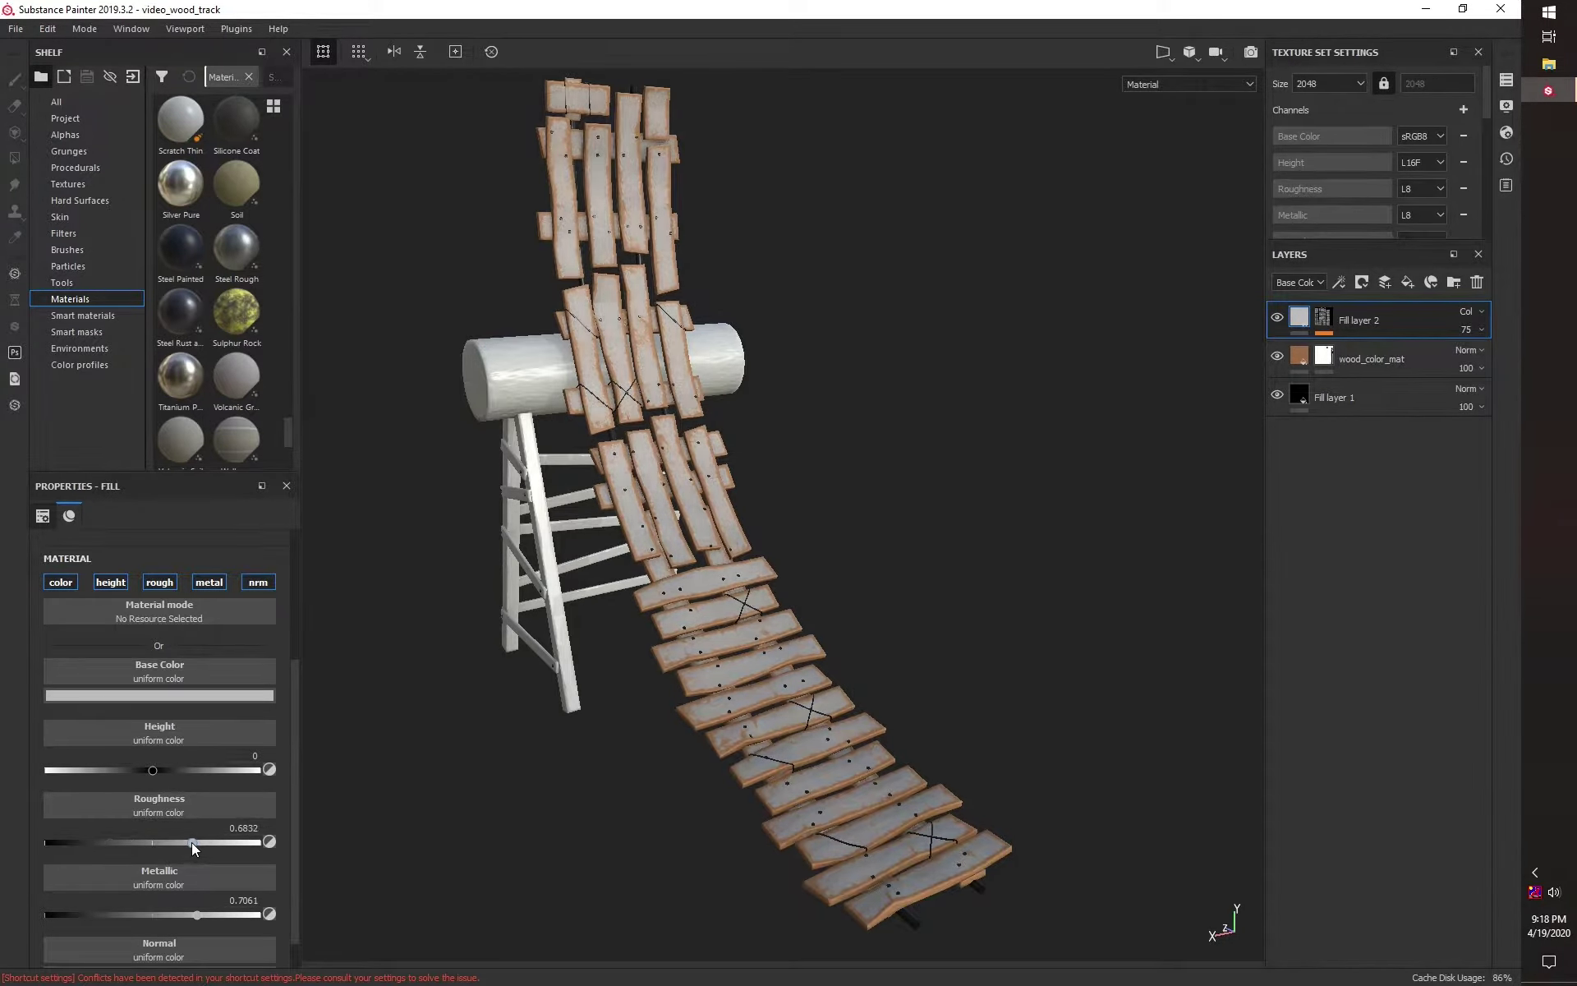
{"action": "key", "text": "4"}
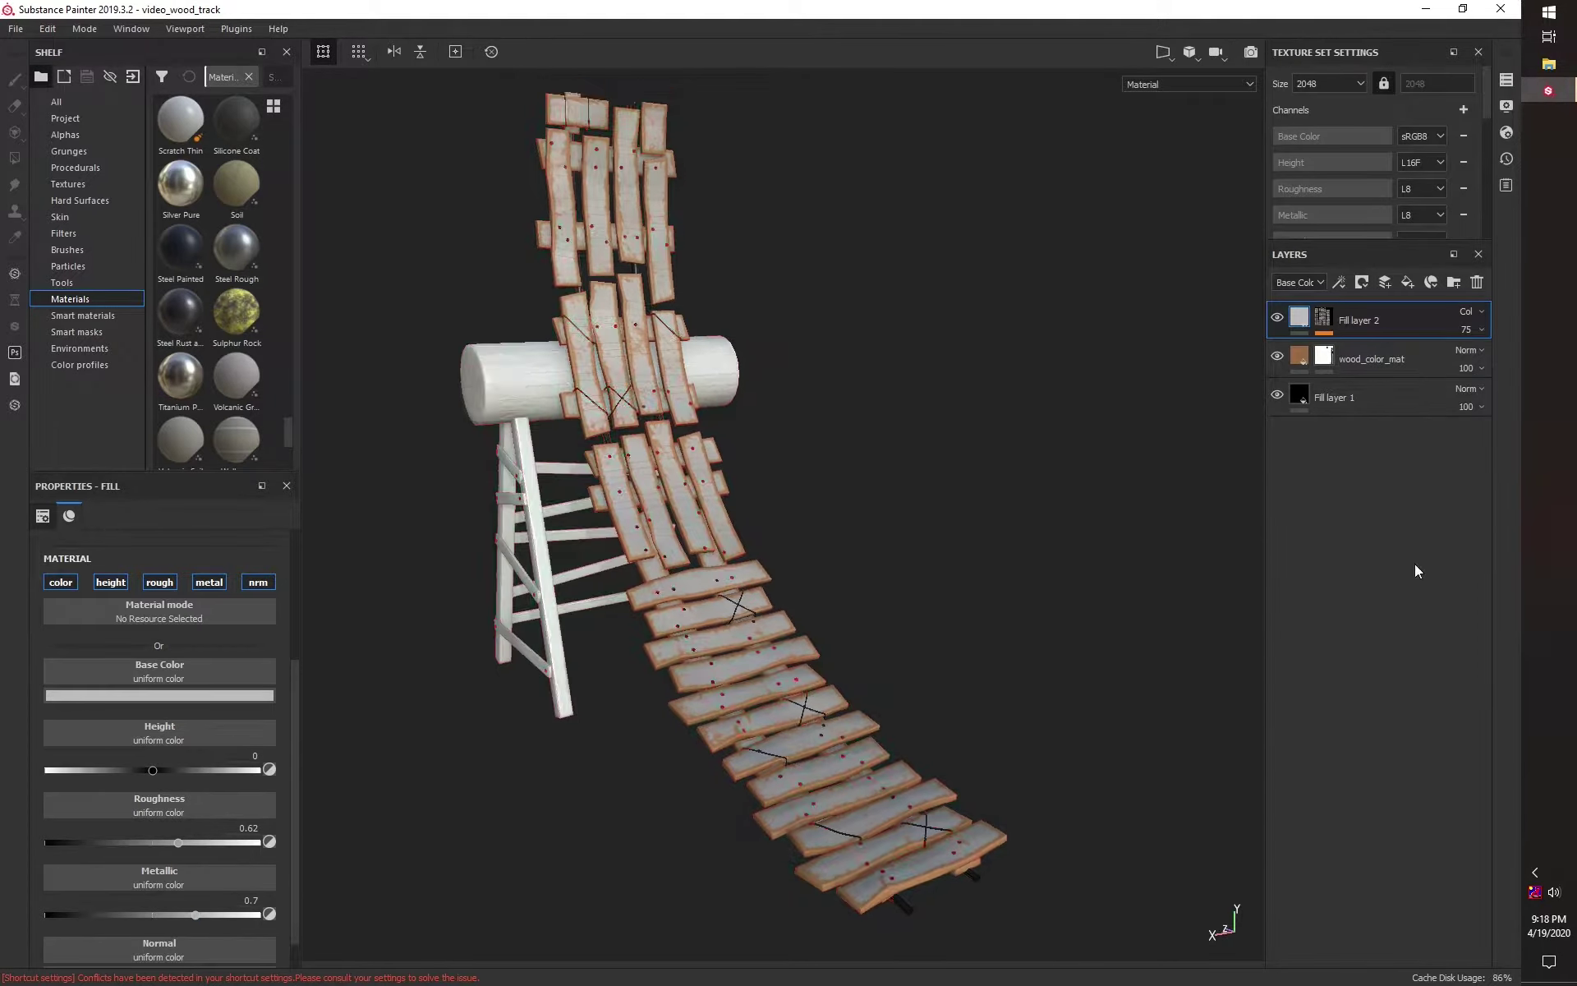
{"action": "left_click", "coordinate": [1408, 282]}
Step: Give Fill layer 3 a black mask with a Fill effect using Grunge Map 005
{"action": "right_click", "coordinate": [1326, 320]}
{"action": "left_click", "coordinate": [1362, 391]}
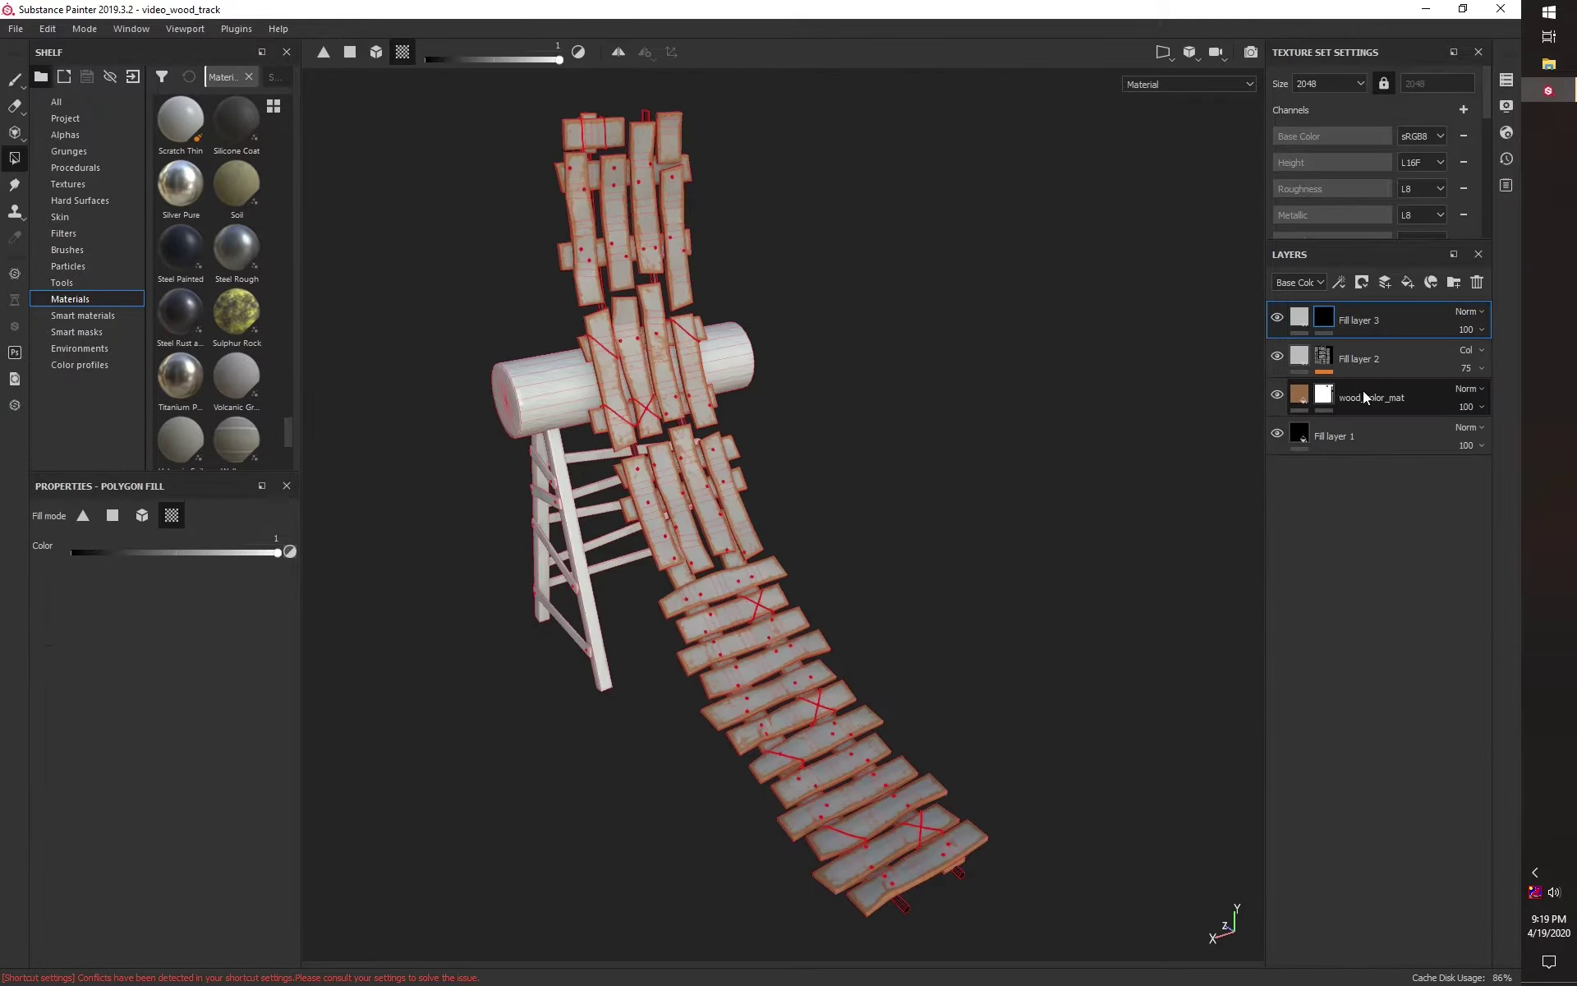
{"action": "right_click", "coordinate": [1324, 317]}
{"action": "left_click", "coordinate": [1382, 681]}
{"action": "left_click", "coordinate": [172, 585]}
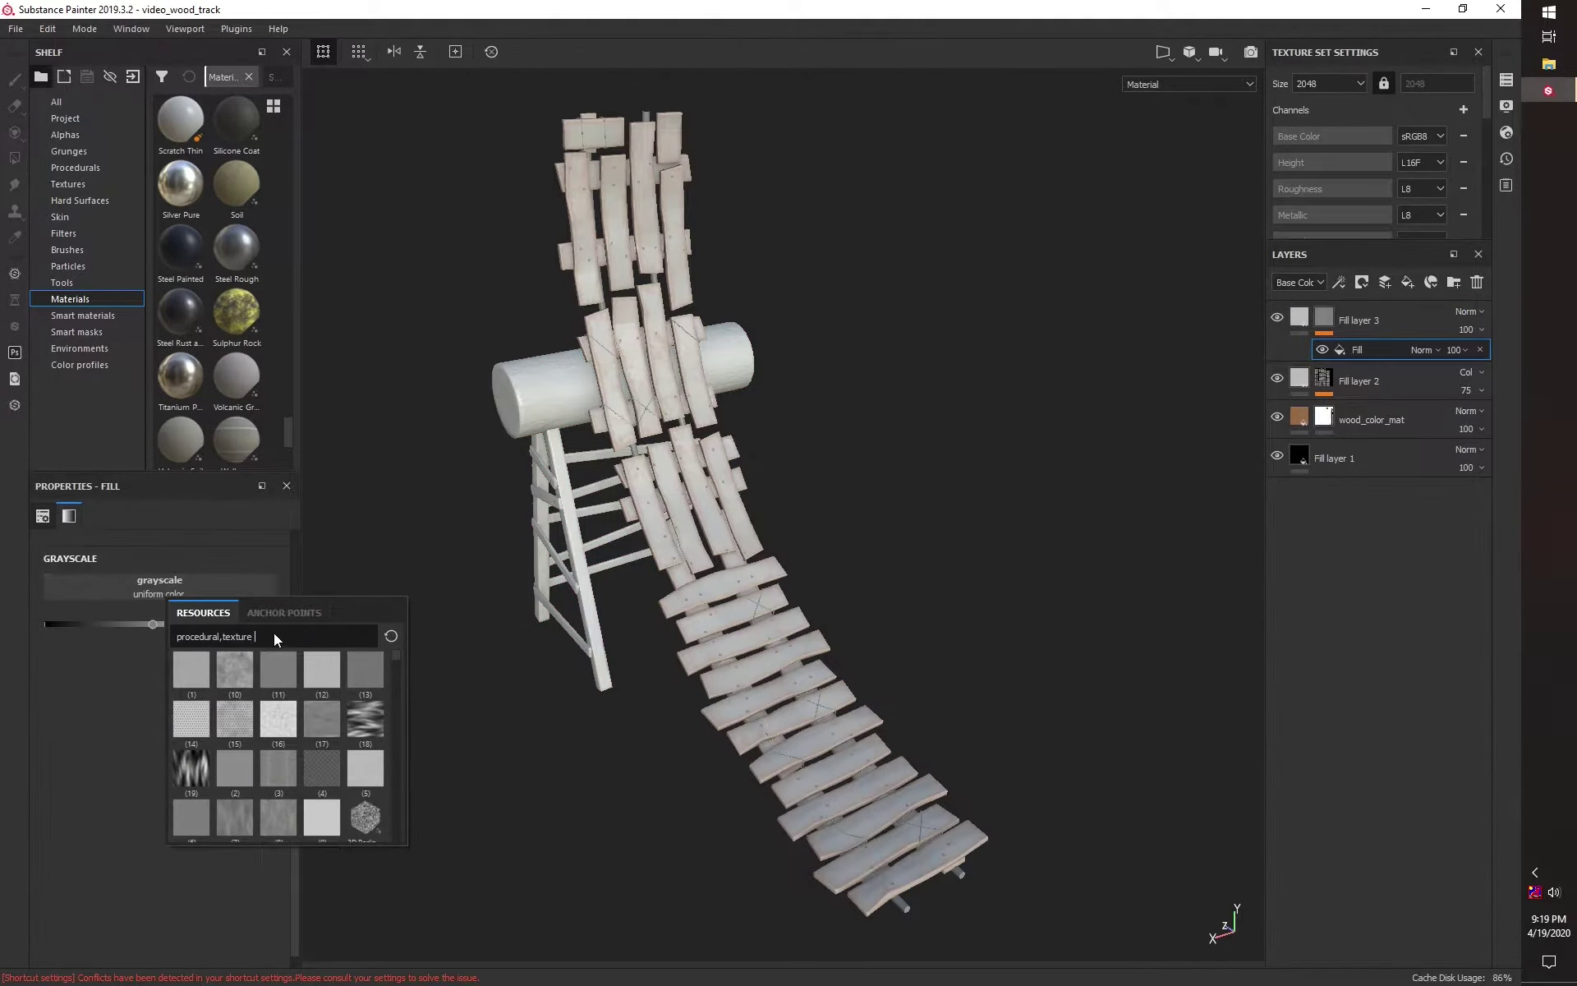
{"action": "type", "text": "runge map "}
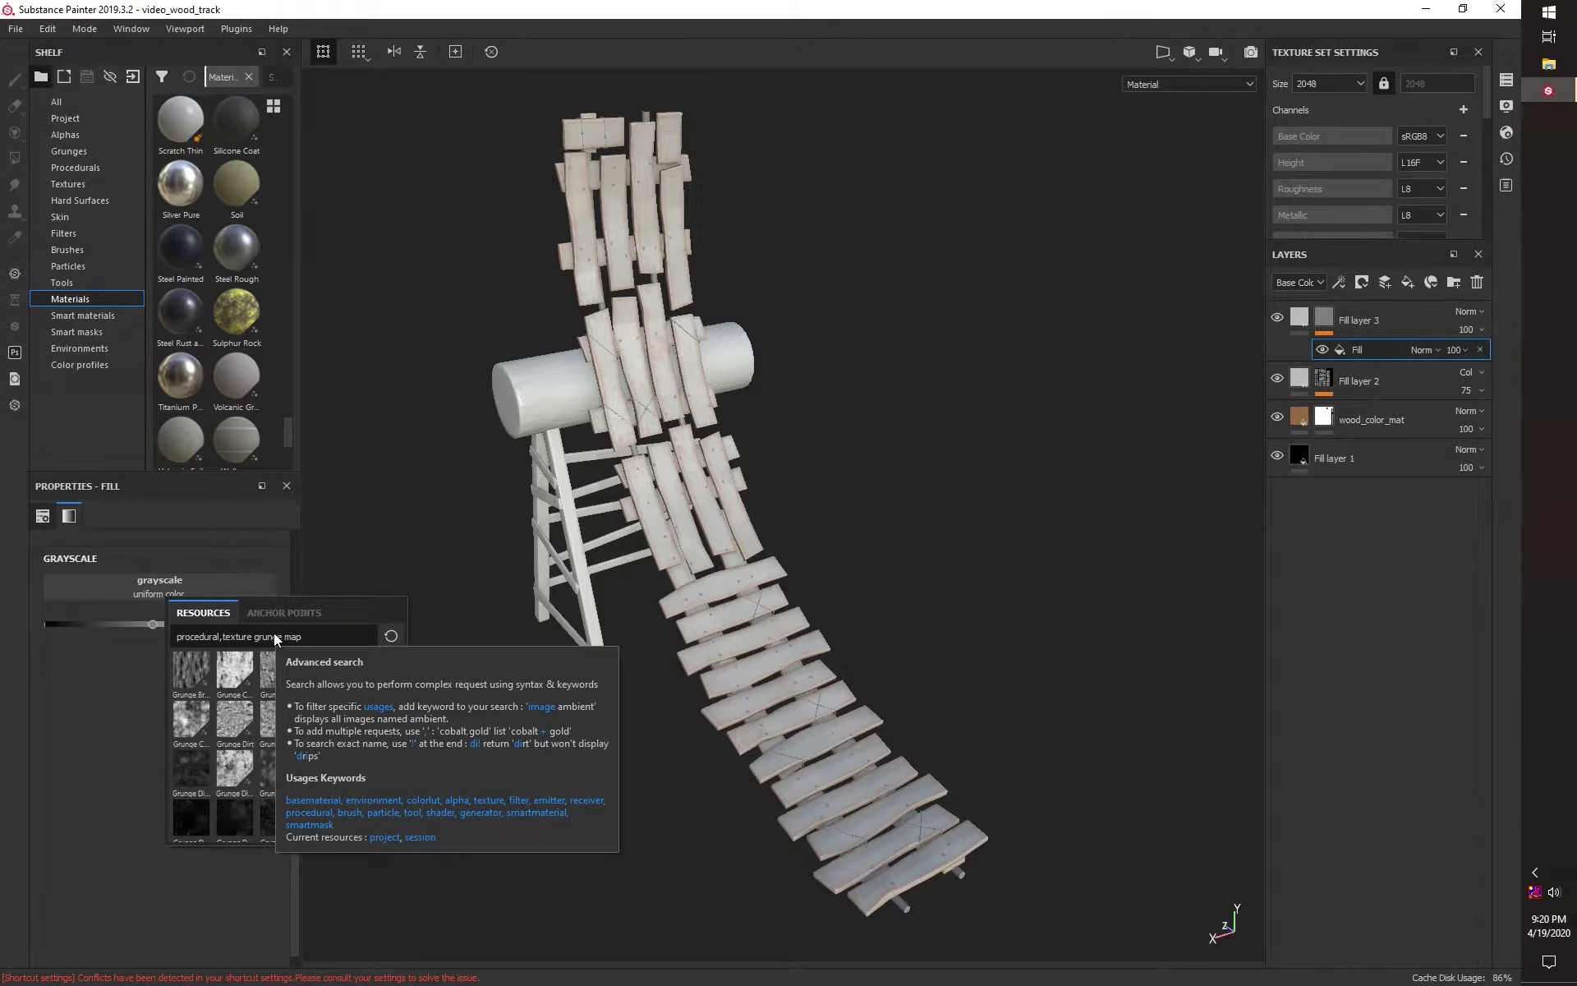
{"action": "type", "text": "0"}
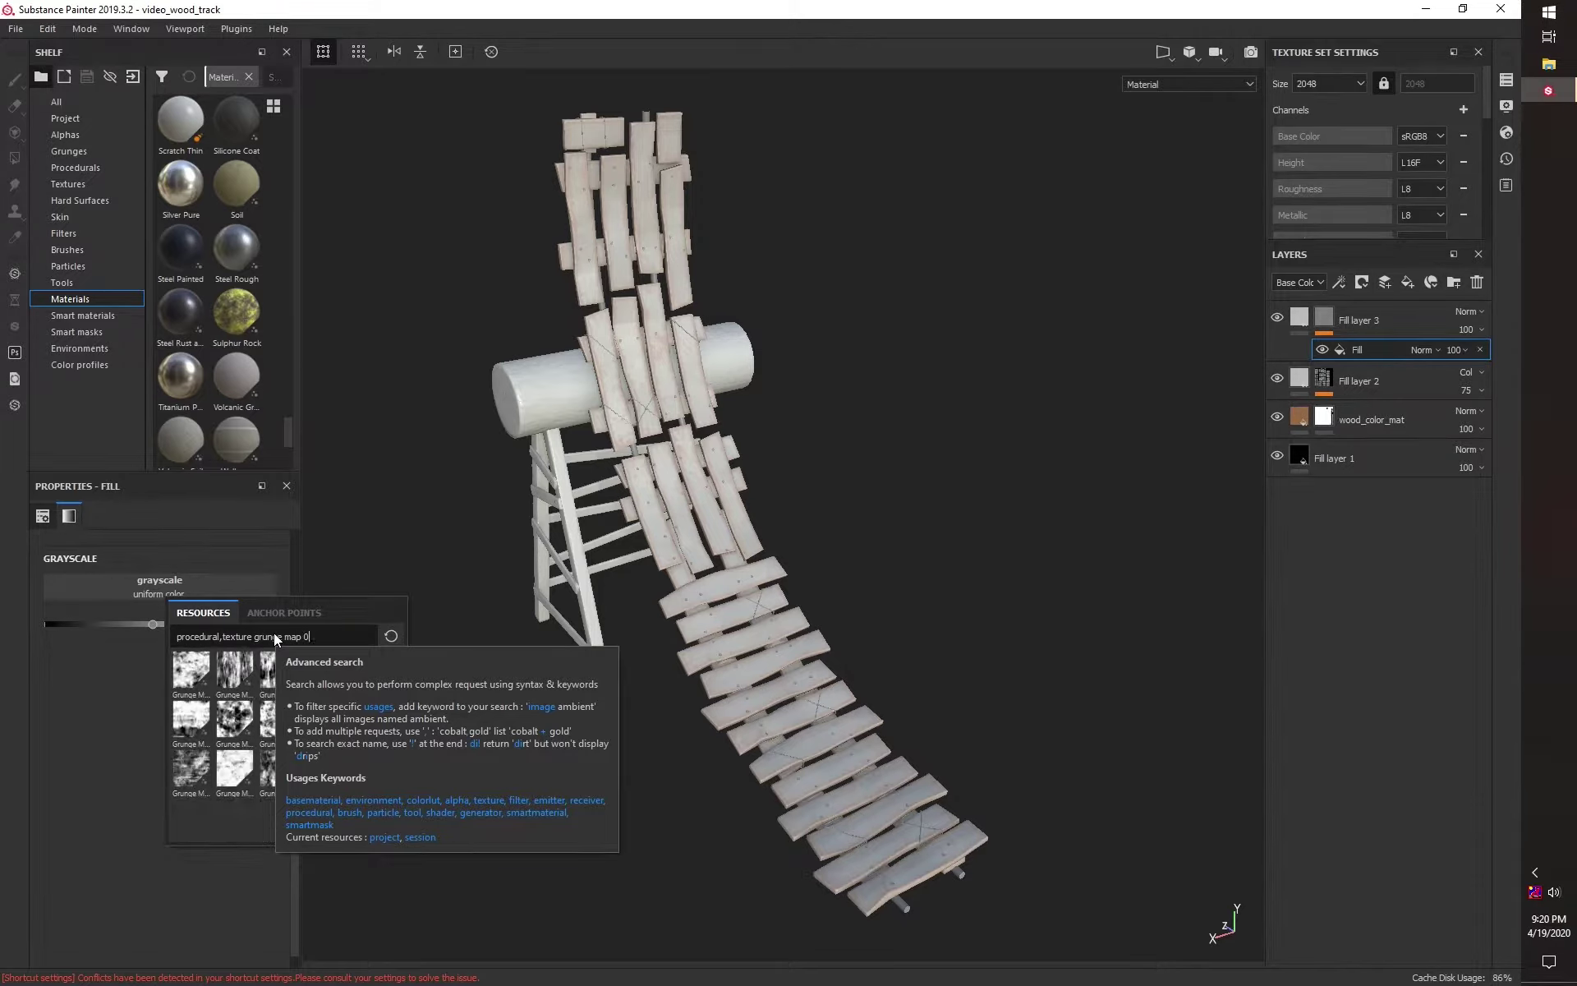
{"action": "type", "text": "5"}
{"action": "left_click", "coordinate": [195, 672]}
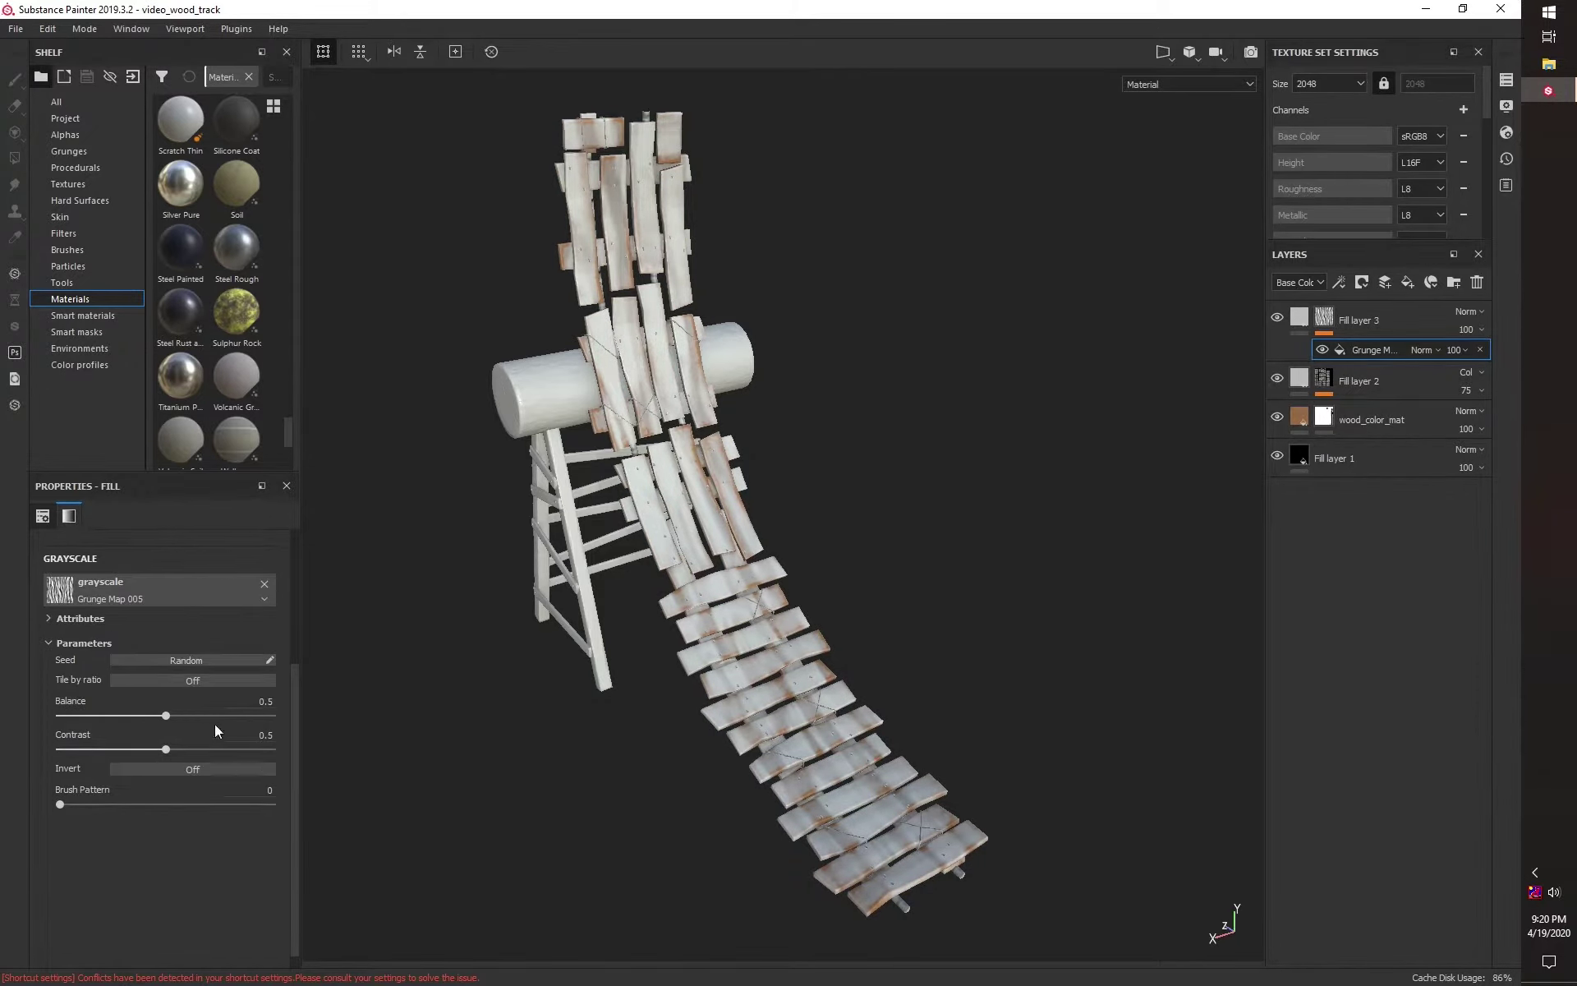
Step: Set the grunge to scale 11, rotation 90, balance 0.65, inverted, and add a Paint effect
{"action": "scroll", "coordinate": [253, 748], "scroll_direction": "up", "scroll_amount": 2}
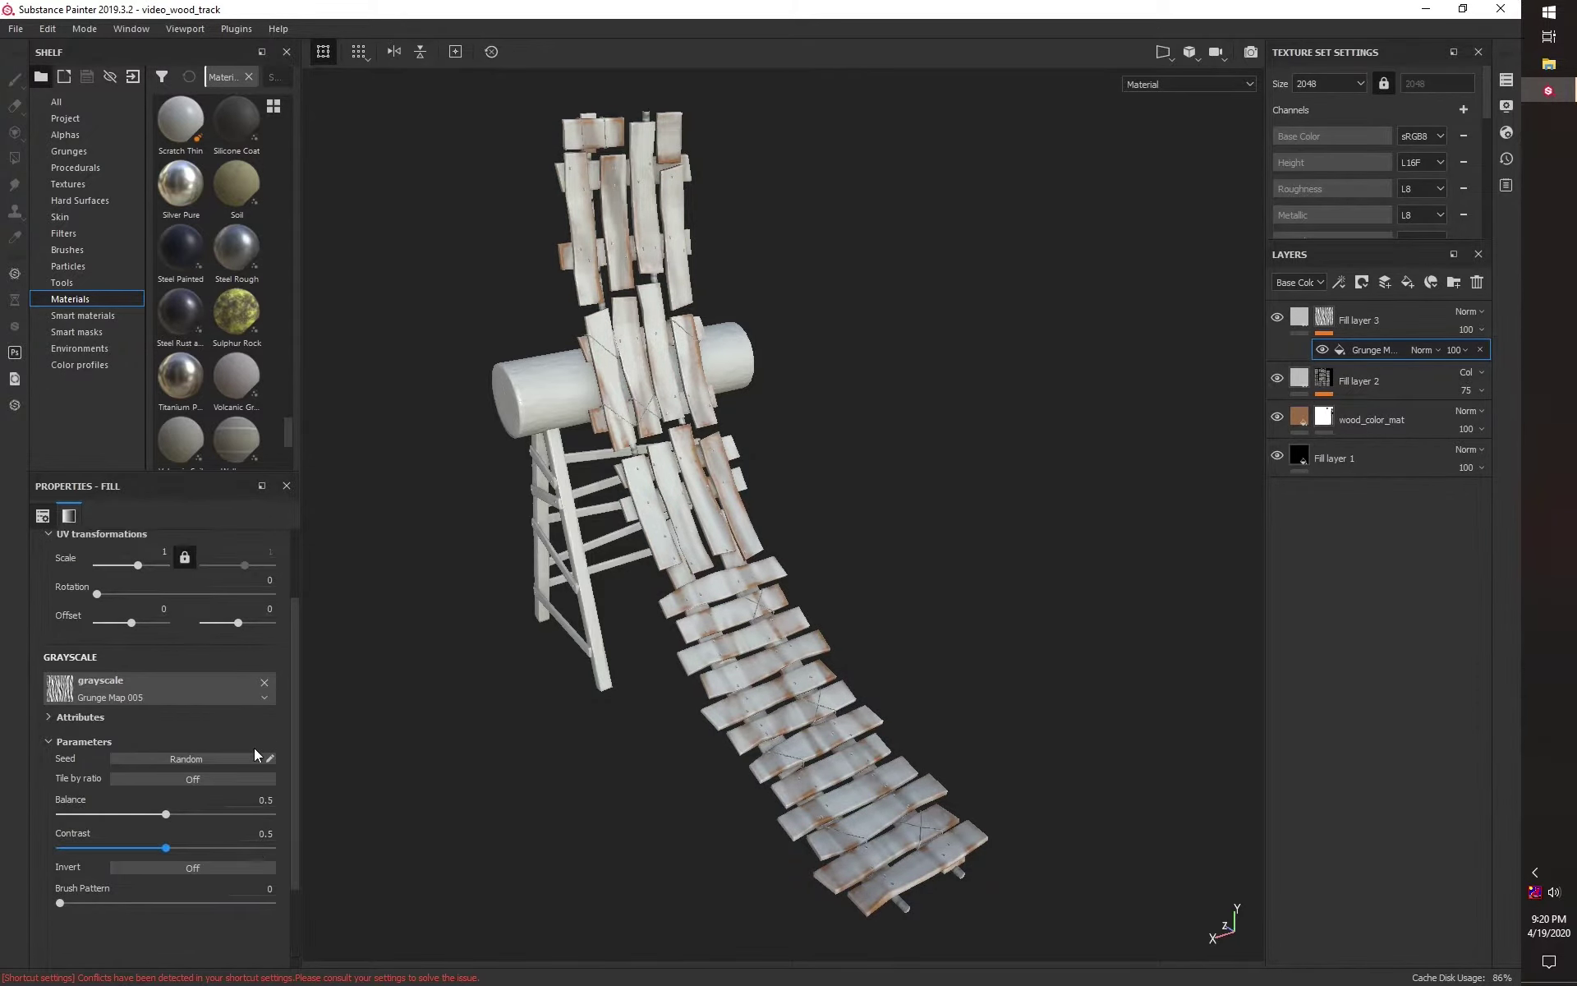
{"action": "scroll", "coordinate": [254, 748], "scroll_direction": "up", "scroll_amount": 1}
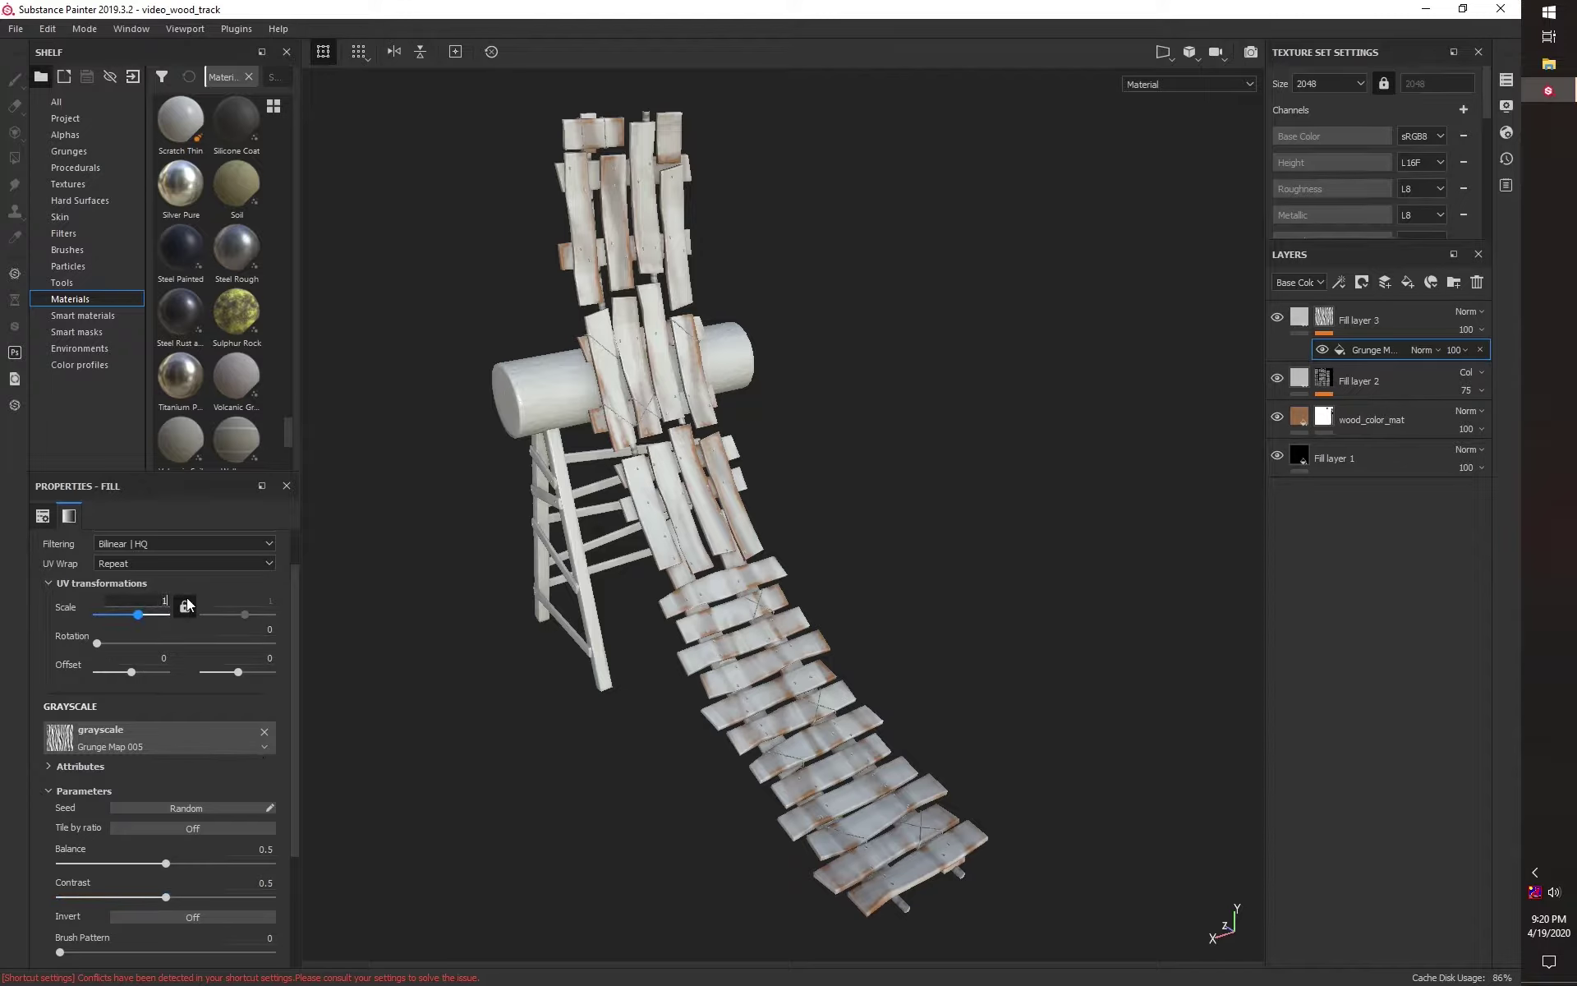
{"action": "type", "text": "1"}
{"action": "key", "text": "Return"}
{"action": "left_click_drag", "start_coordinate": [96, 642], "coordinate": [140, 643]}
{"action": "scroll", "coordinate": [299, 628], "scroll_direction": "down", "scroll_amount": 1}
{"action": "left_click_drag", "start_coordinate": [166, 814], "coordinate": [197, 814]}
{"action": "left_click", "coordinate": [200, 866]}
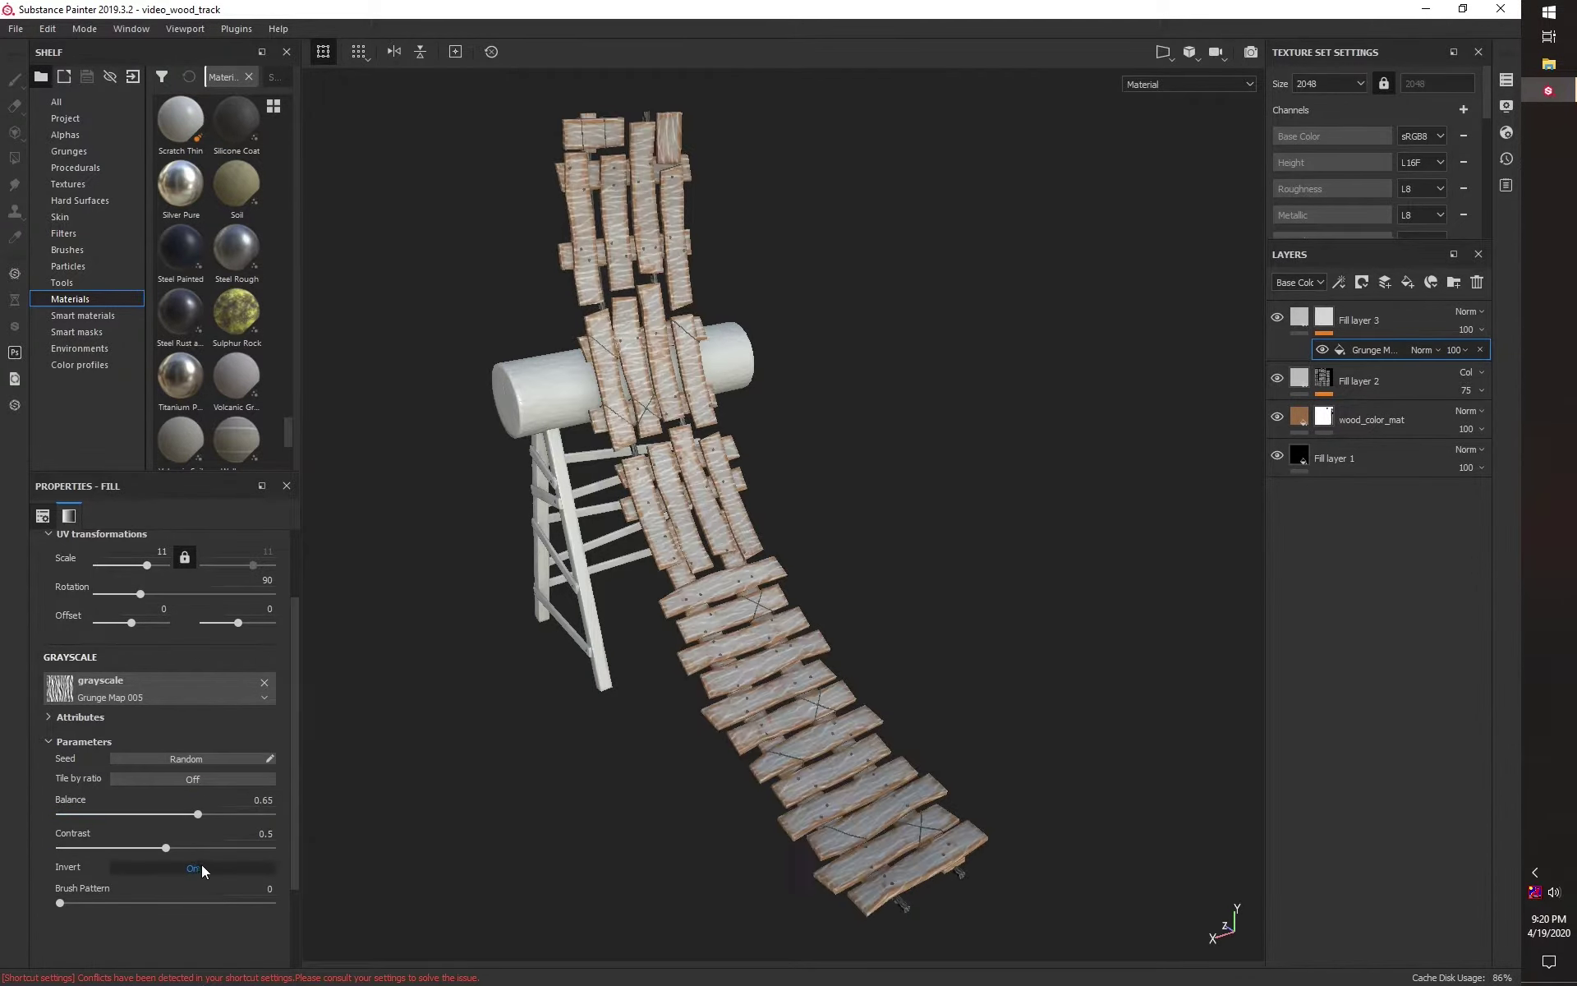
{"action": "right_click", "coordinate": [1372, 349]}
{"action": "left_click", "coordinate": [1401, 380]}
Step: Set Fill layer 3 to Multiply blending at 15 opacity
{"action": "key", "text": "4"}
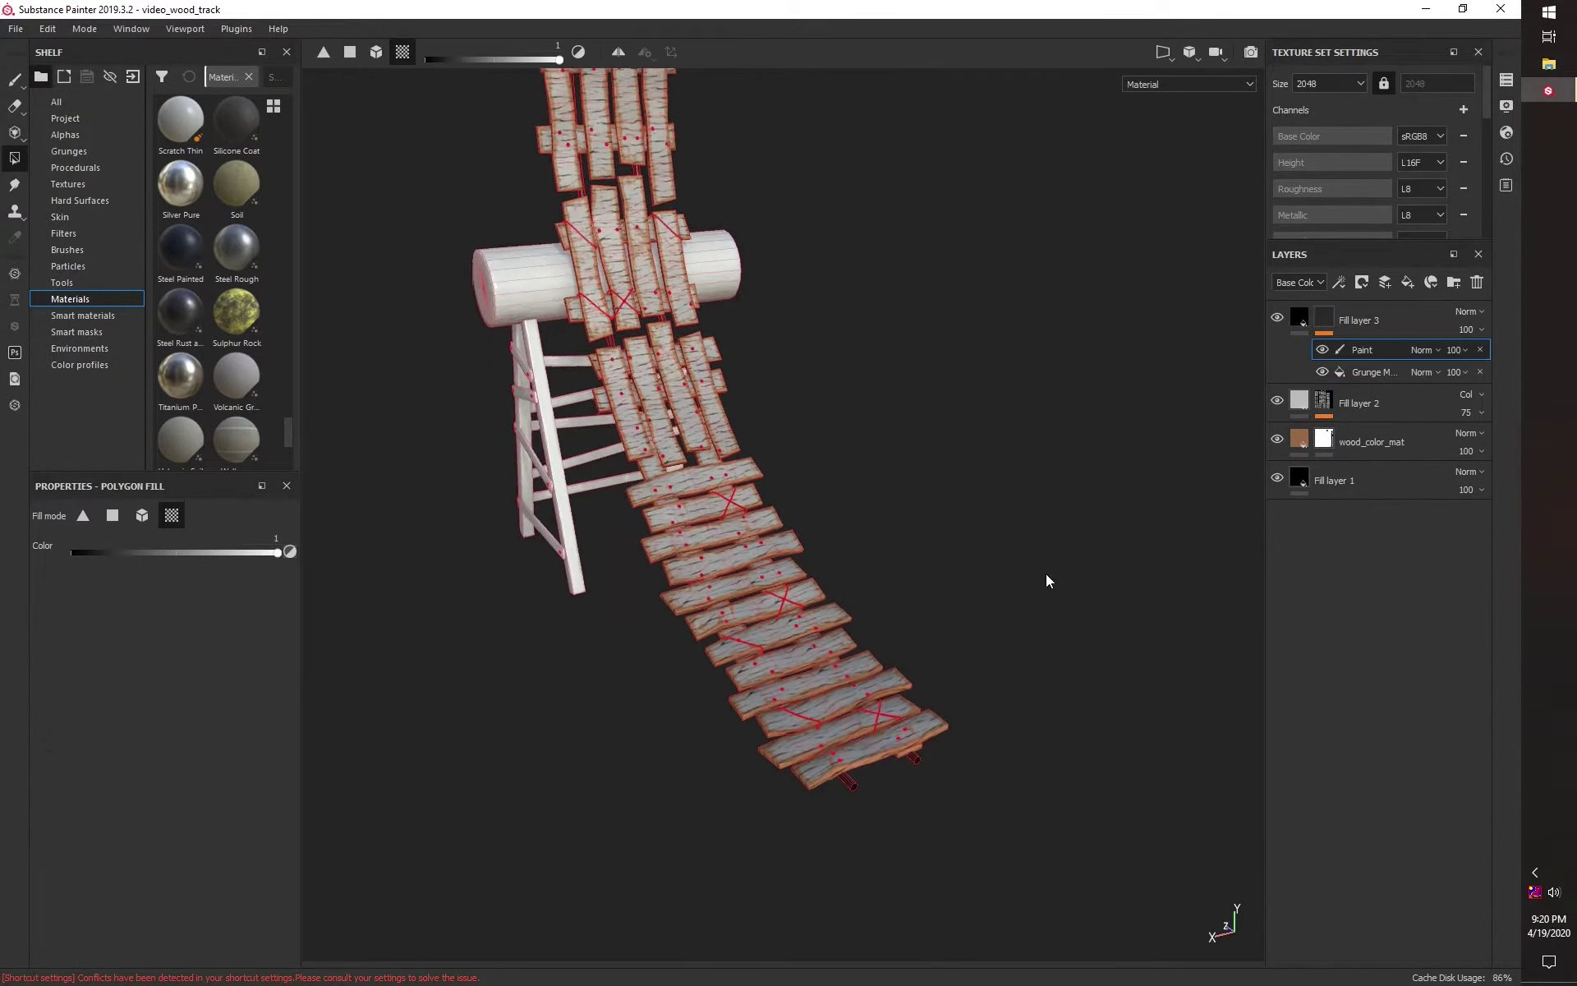
{"action": "left_click_drag", "start_coordinate": [1047, 573], "coordinate": [533, 732], "text": "alt"}
{"action": "left_click", "coordinate": [1470, 312]}
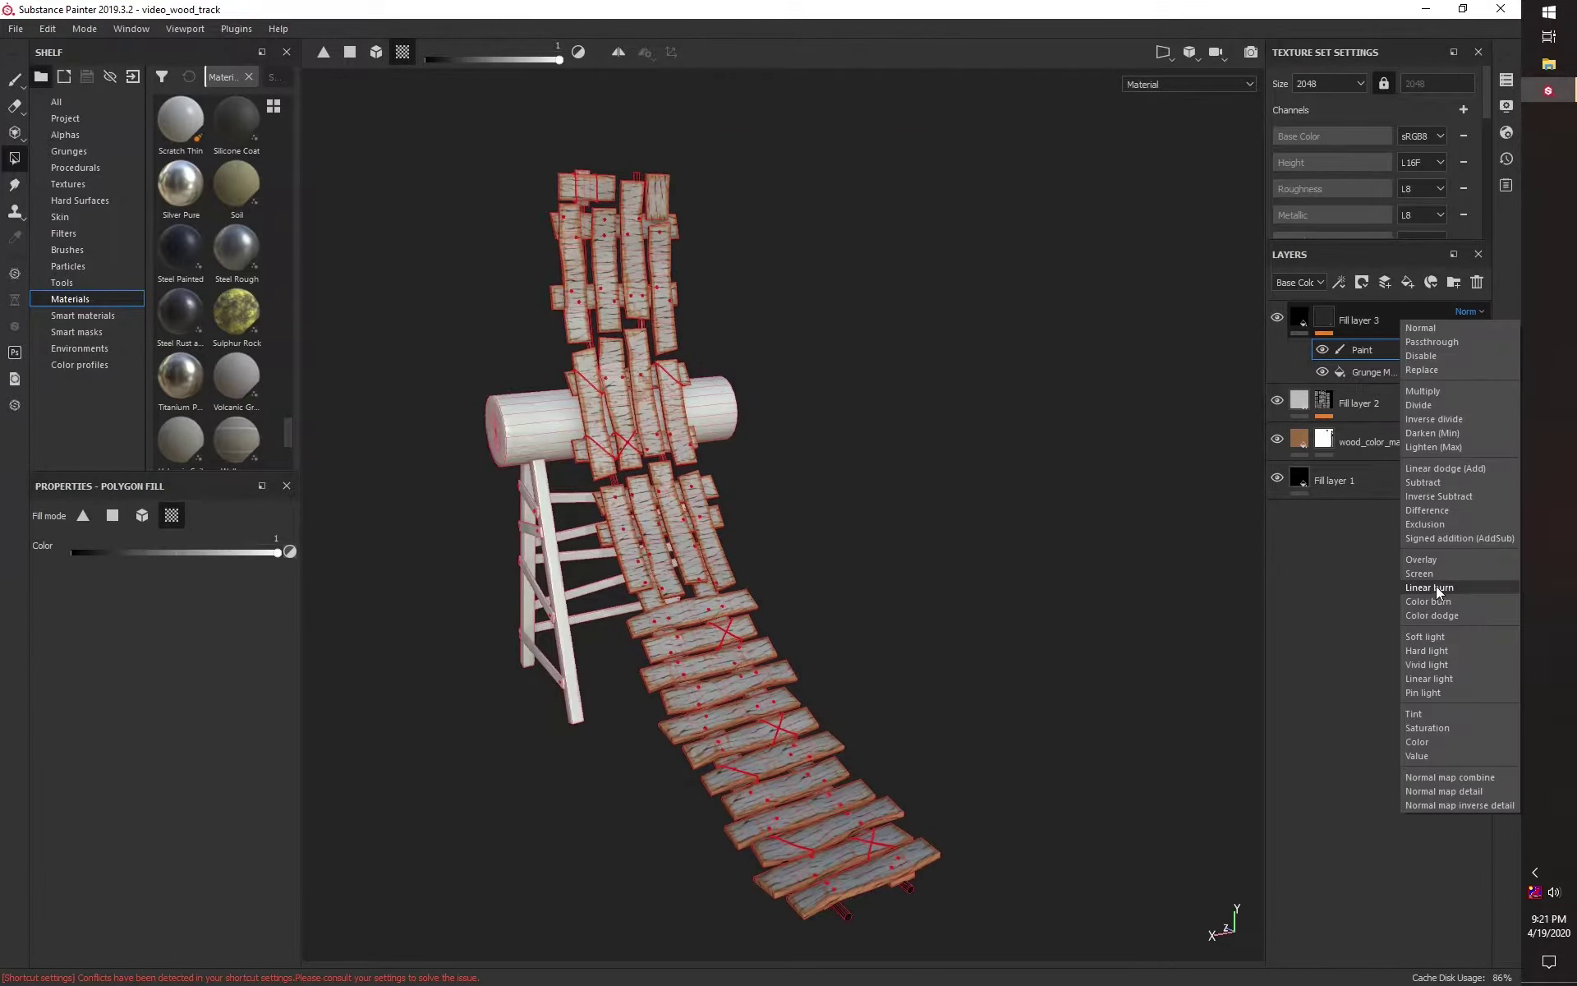
{"action": "left_click", "coordinate": [1422, 391]}
{"action": "left_click", "coordinate": [1481, 329]}
{"action": "left_click_drag", "start_coordinate": [1515, 359], "coordinate": [1452, 362]}
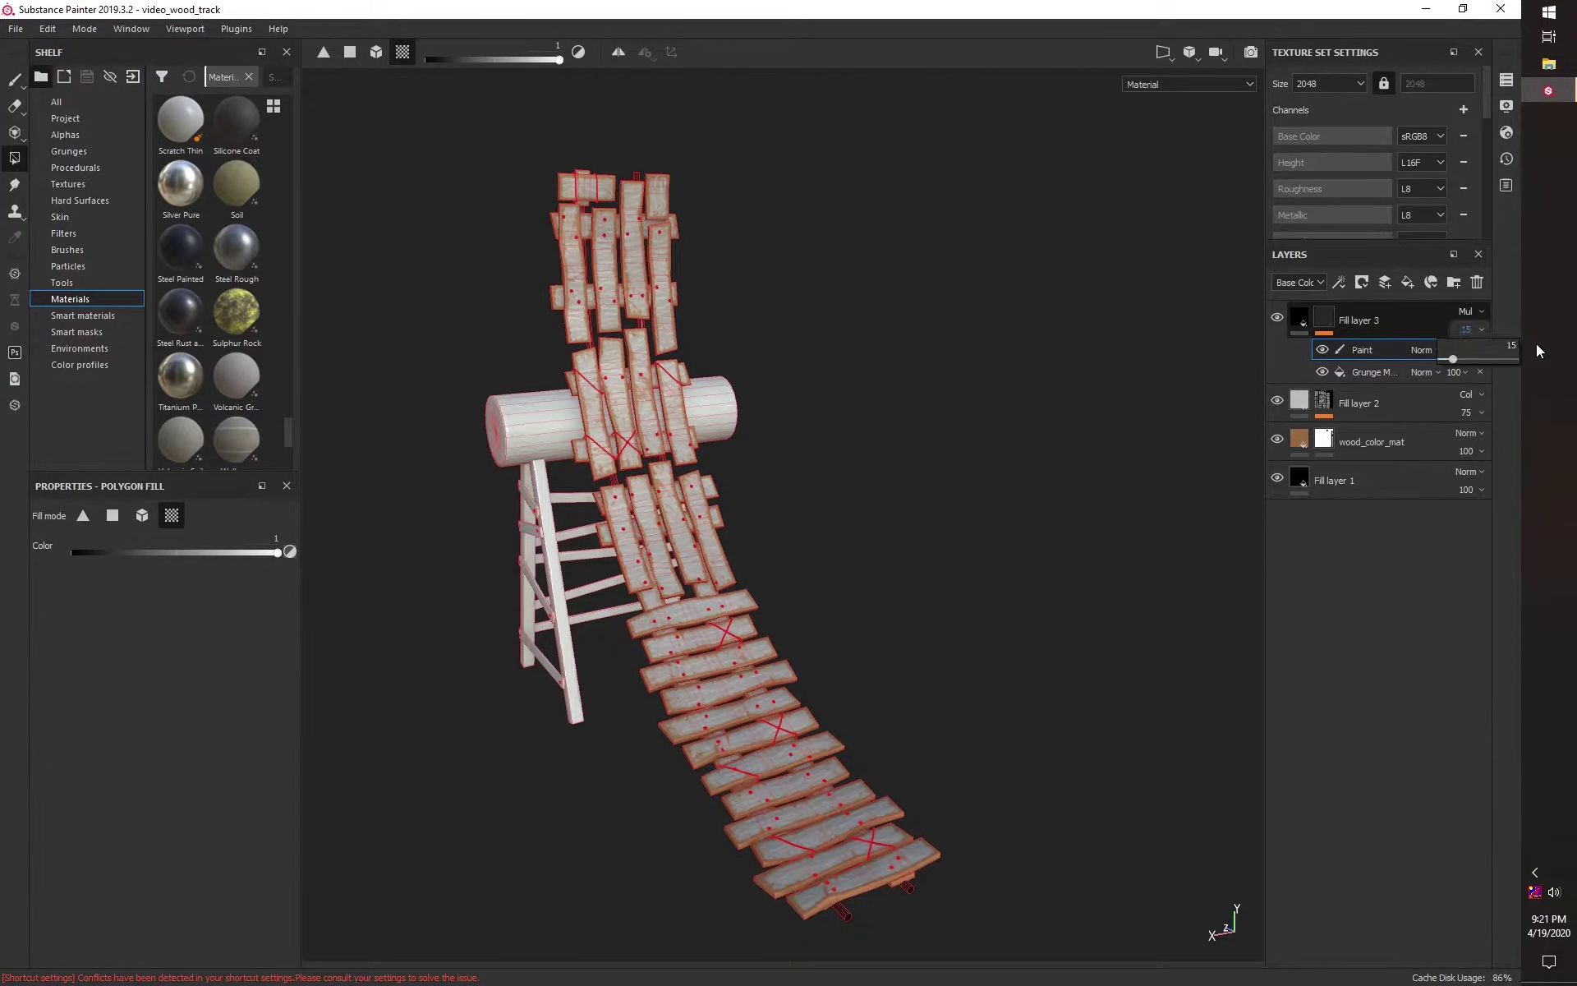
Step: Set Fill layer 3's roughness to 0.8 and metallic to 0.79
{"action": "scroll", "coordinate": [771, 545], "scroll_direction": "up", "scroll_amount": 3}
{"action": "left_click_drag", "start_coordinate": [771, 545], "coordinate": [904, 411], "text": "alt"}
{"action": "double_click", "coordinate": [251, 794]}
{"action": "type", "text": ".8"}
{"action": "key", "text": "Return"}
{"action": "double_click", "coordinate": [251, 866]}
{"action": "type", "text": ".79"}
{"action": "key", "text": "Return"}
Step: Set the height to -0.66 to carve grain into the planks
{"action": "left_click_drag", "start_coordinate": [152, 736], "coordinate": [102, 737]}
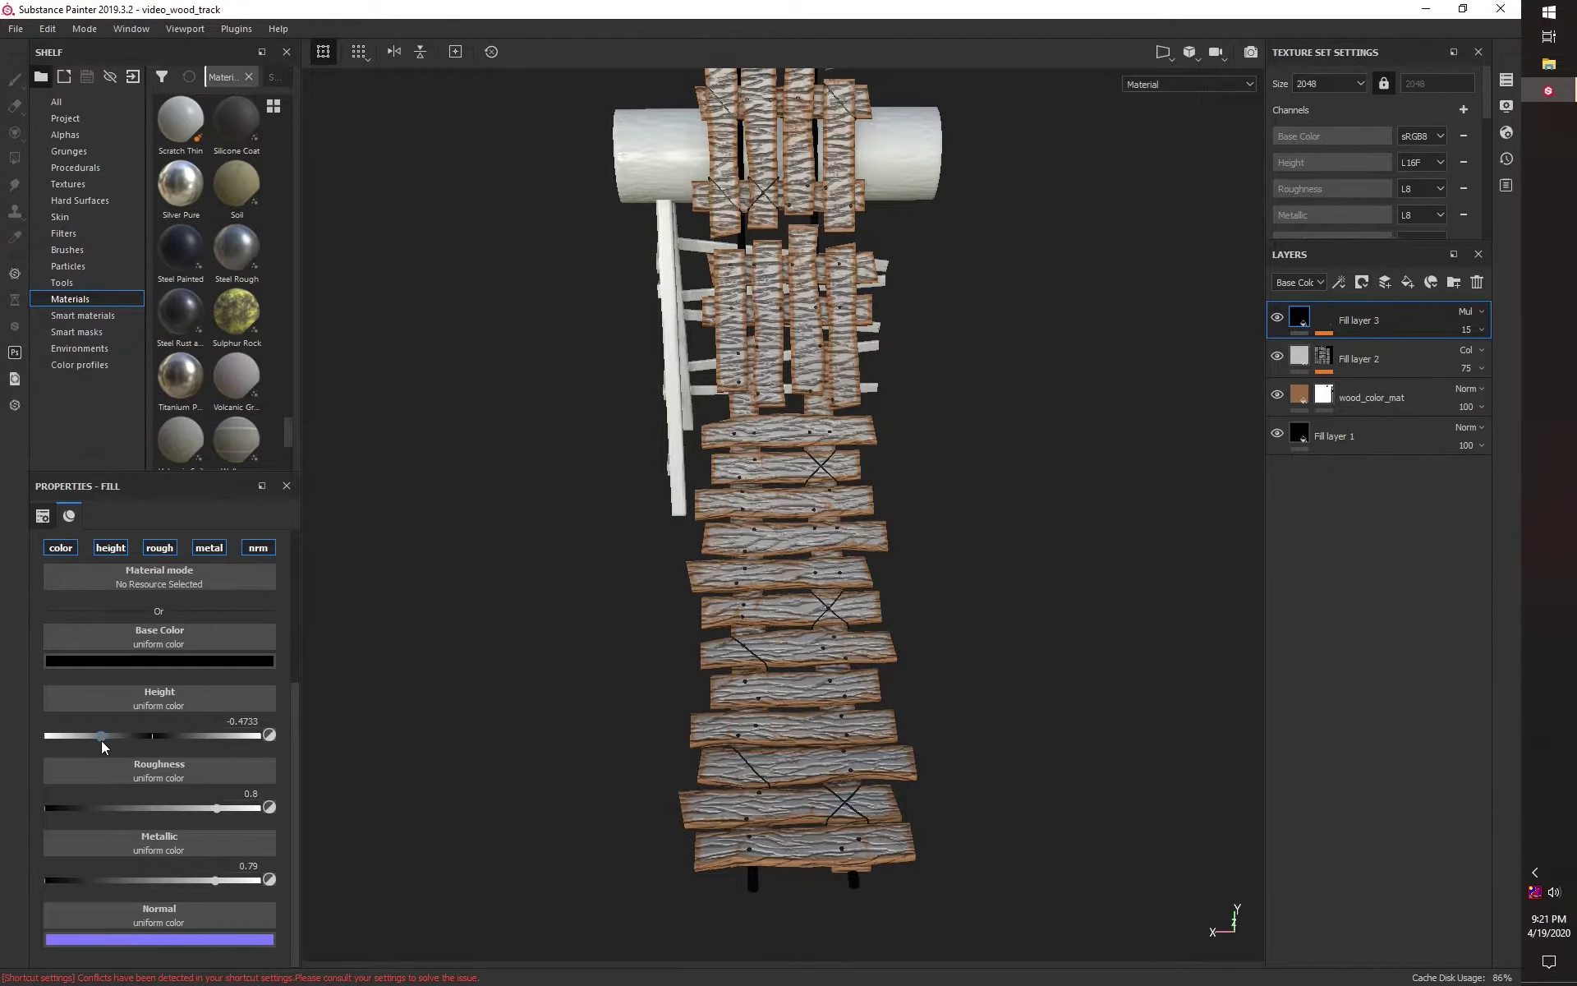
{"action": "type", "text": ".66"}
{"action": "key", "text": "Return"}
{"action": "scroll", "coordinate": [950, 482], "scroll_direction": "up", "scroll_amount": 3}
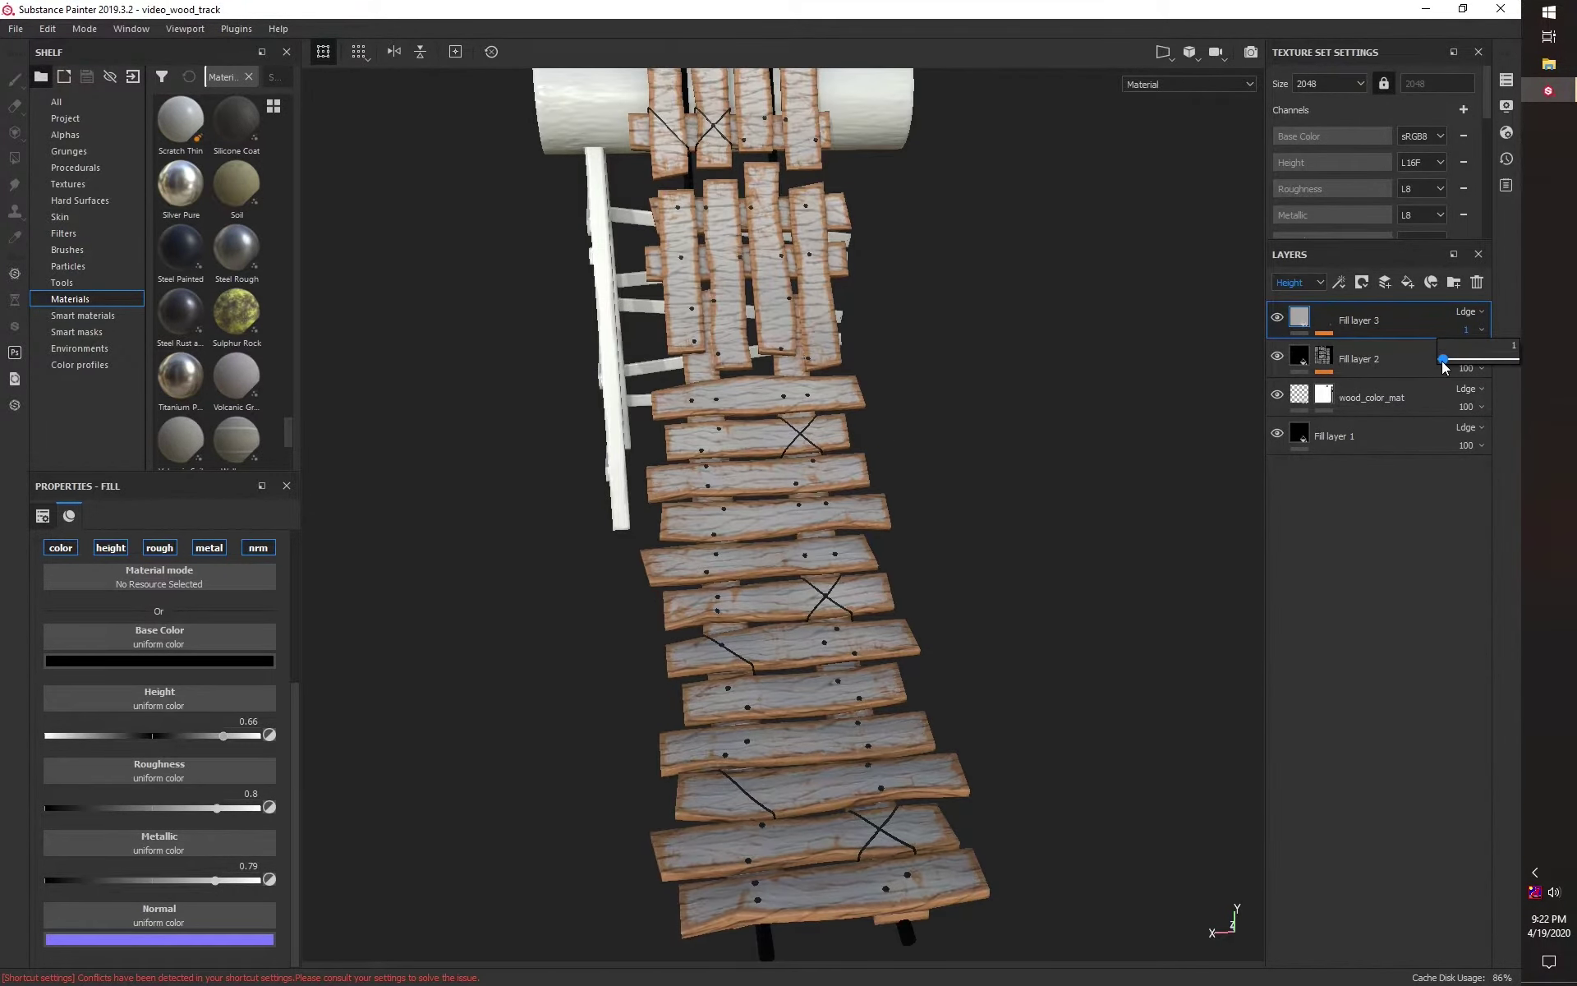
{"action": "scroll", "coordinate": [657, 637], "scroll_direction": "up", "scroll_amount": 3}
{"action": "mouse_move", "coordinate": [657, 637]}
{"action": "left_mouse_down", "text": "alt"}
{"action": "mouse_move", "coordinate": [744, 493]}
{"action": "mouse_move", "coordinate": [721, 643]}
{"action": "left_mouse_up", "text": "alt"}
{"action": "double_click", "coordinate": [247, 722]}
{"action": "type", "text": "-0.66"}
{"action": "key", "text": "Return"}
{"action": "scroll", "coordinate": [722, 643], "scroll_direction": "up", "scroll_amount": 2}
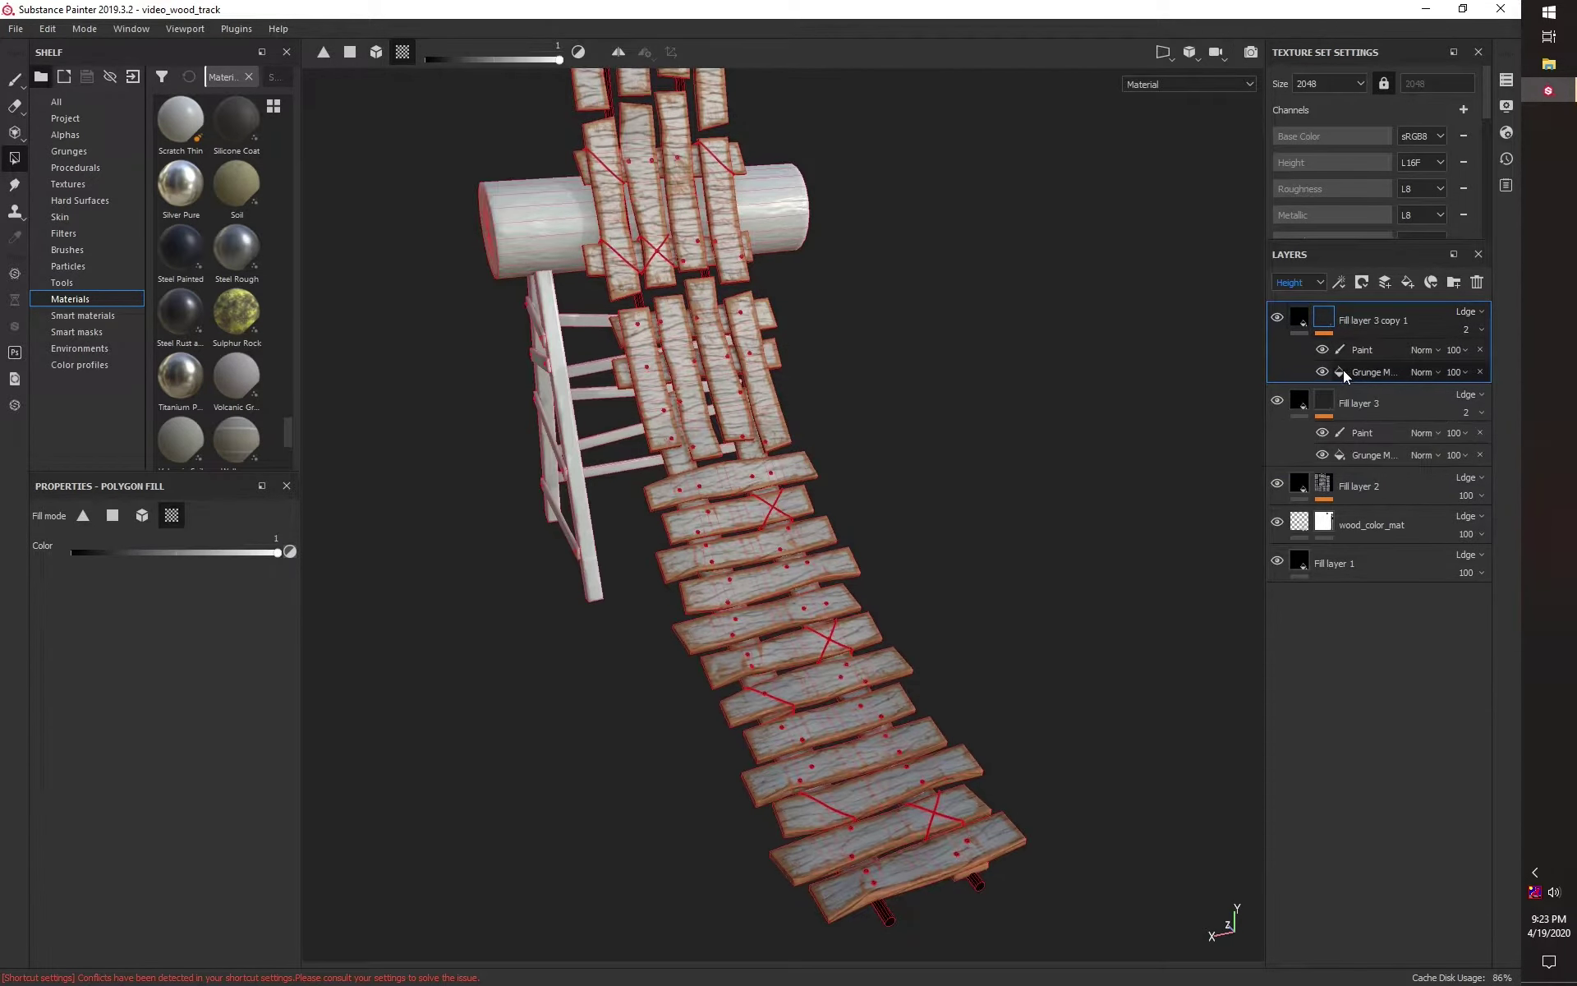
Step: Polygon-fill the copy's Paint mask with black and hide Fill layer 3 to compare
{"action": "left_click", "coordinate": [1343, 370]}
{"action": "left_click", "coordinate": [1364, 349]}
{"action": "scroll", "coordinate": [787, 692], "scroll_direction": "up", "scroll_amount": 3}
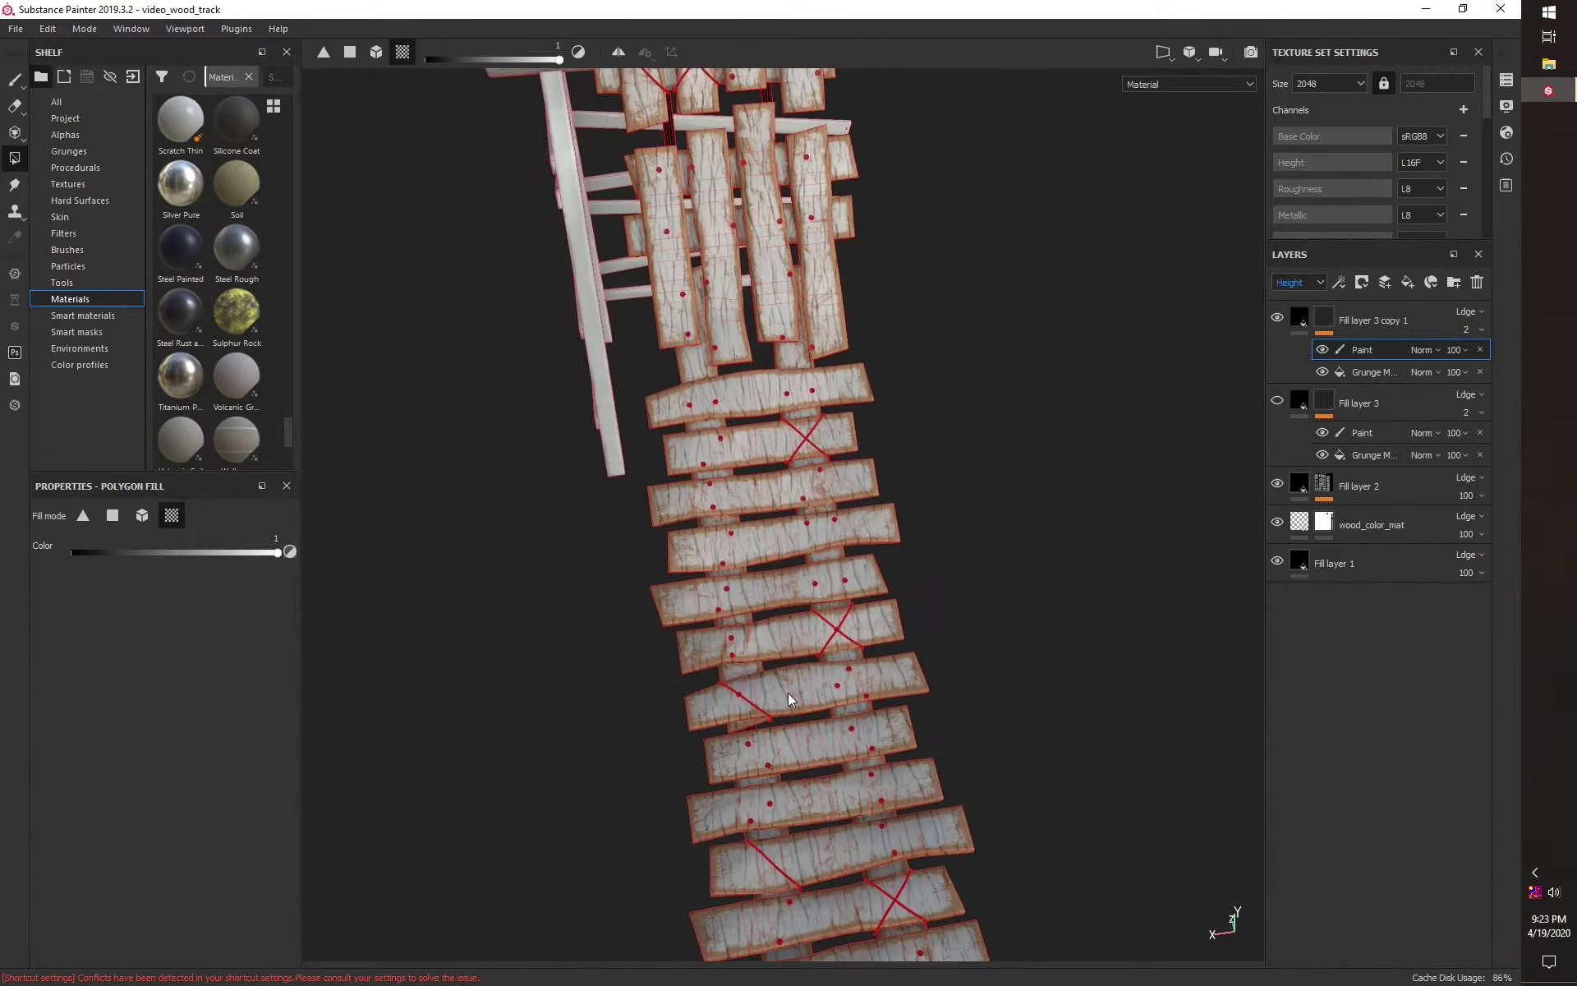
{"action": "left_click_drag", "start_coordinate": [829, 684], "coordinate": [846, 575], "text": "alt"}
{"action": "key", "text": "x"}
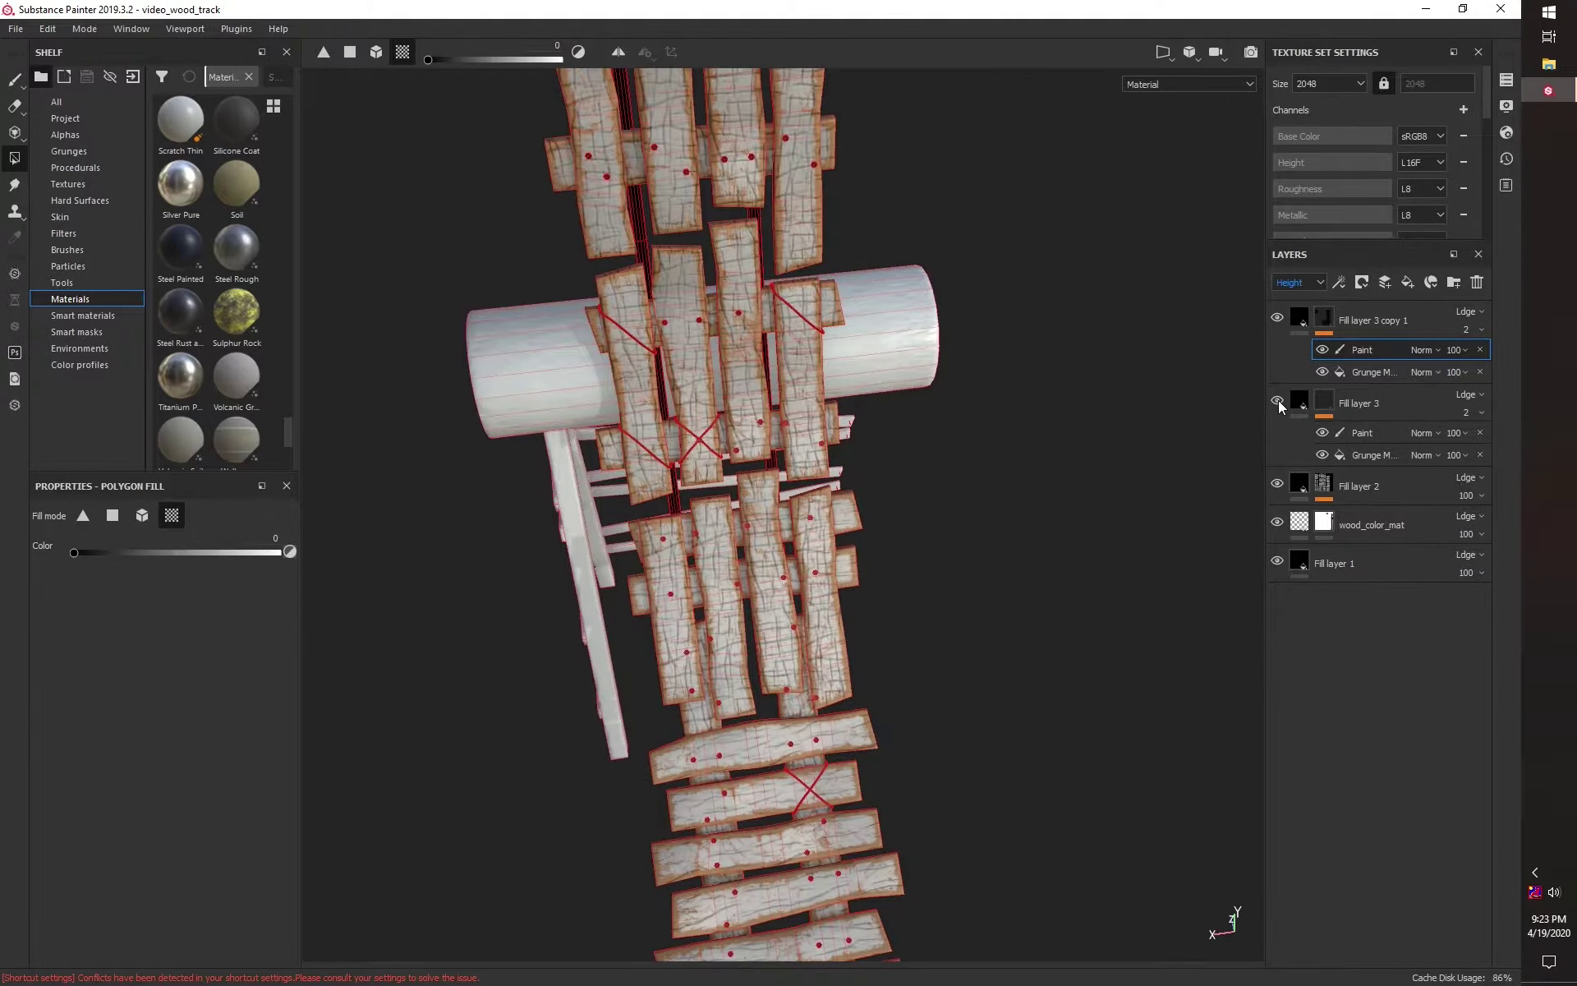
{"action": "left_click", "coordinate": [1278, 401]}
{"action": "mouse_move", "coordinate": [898, 310]}
{"action": "left_mouse_down", "text": "alt"}
{"action": "mouse_move", "coordinate": [859, 482]}
{"action": "mouse_move", "coordinate": [649, 455]}
{"action": "left_mouse_up", "text": "alt"}
Step: Inspect the planks from several angles, then add Fill layer 4 on top
{"action": "left_click", "coordinate": [1362, 433]}
{"action": "scroll", "coordinate": [616, 347], "scroll_direction": "up", "scroll_amount": 3}
{"action": "mouse_move", "coordinate": [616, 347]}
{"action": "left_mouse_down", "text": "alt"}
{"action": "mouse_move", "coordinate": [799, 323]}
{"action": "mouse_move", "coordinate": [629, 378]}
{"action": "left_mouse_up", "text": "alt"}
{"action": "scroll", "coordinate": [629, 378], "scroll_direction": "up", "scroll_amount": 4}
{"action": "mouse_move", "coordinate": [731, 615]}
{"action": "left_mouse_down", "text": "alt"}
{"action": "mouse_move", "coordinate": [884, 453]}
{"action": "mouse_move", "coordinate": [986, 708]}
{"action": "mouse_move", "coordinate": [821, 289]}
{"action": "mouse_move", "coordinate": [850, 333]}
{"action": "left_mouse_up", "text": "alt"}
{"action": "scroll", "coordinate": [986, 708], "scroll_direction": "down", "scroll_amount": 3}
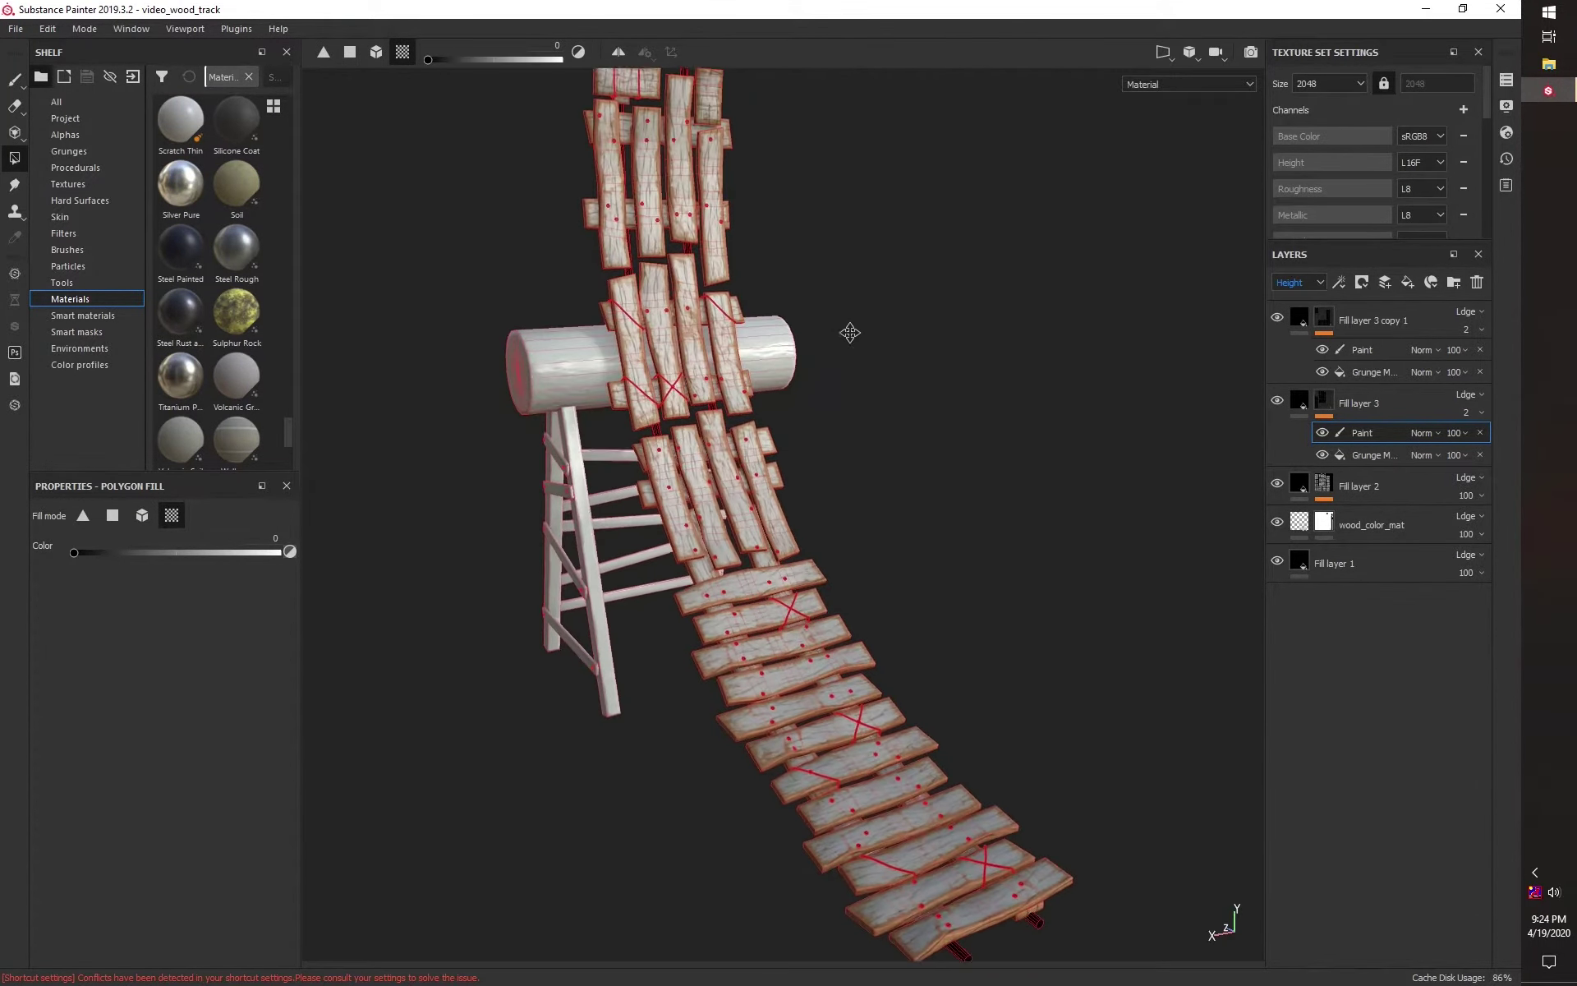
{"action": "left_click", "coordinate": [1400, 317]}
{"action": "left_click", "coordinate": [1407, 282]}
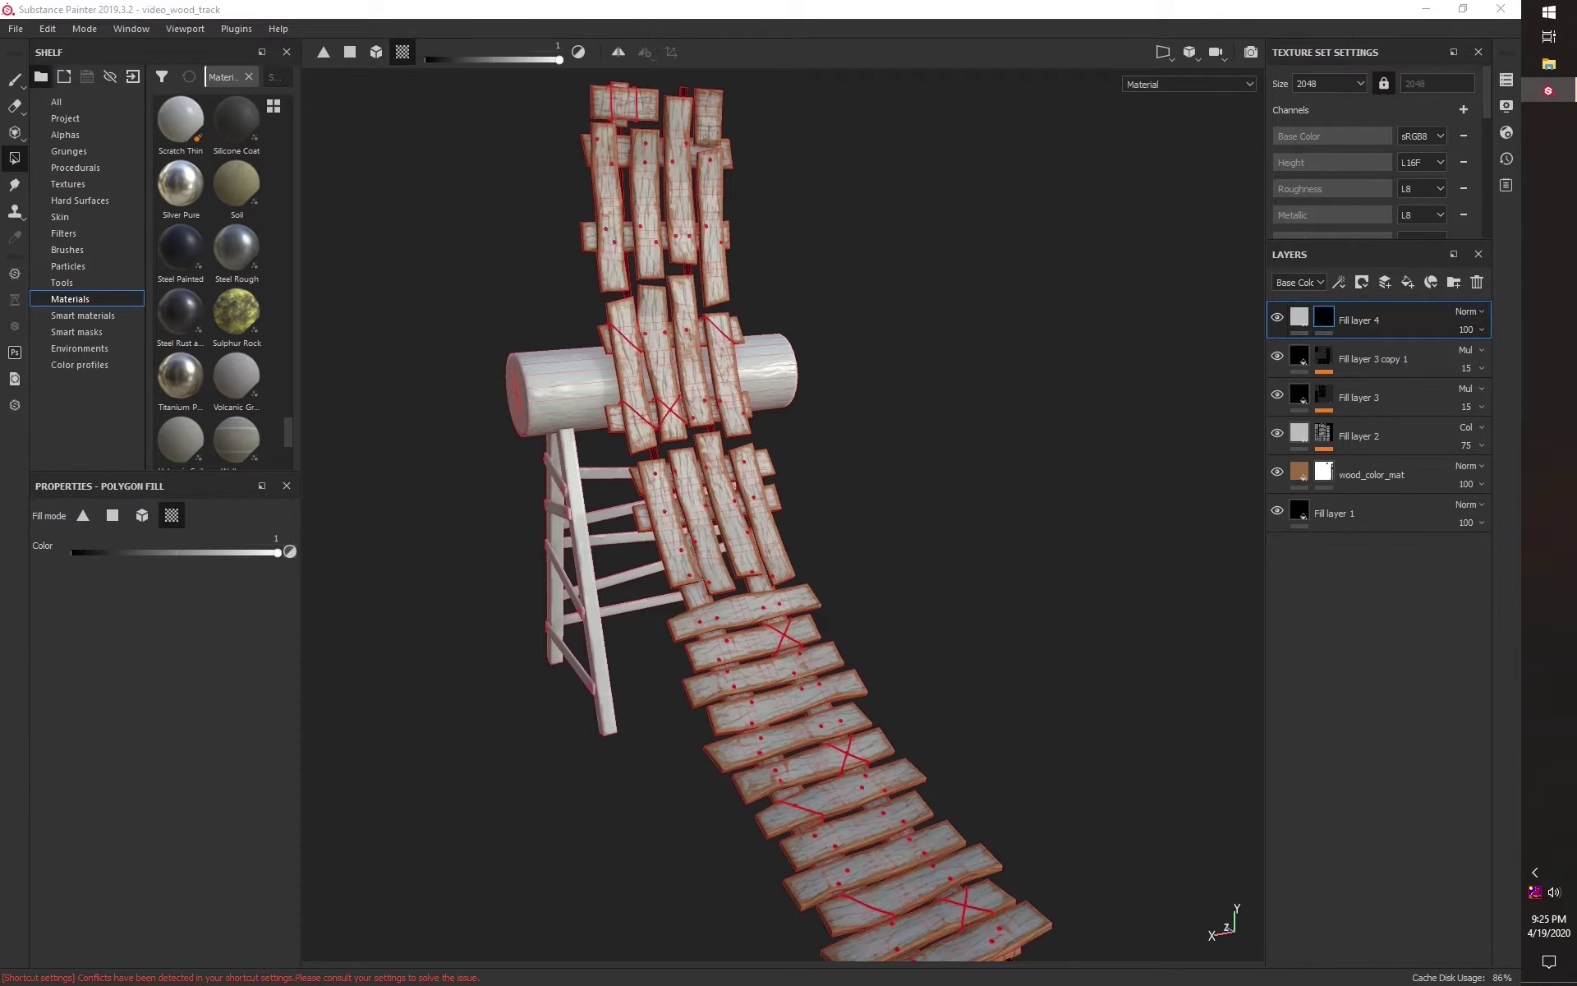
Step: Apply the brown material preset to Fill layer 4
{"action": "left_click", "coordinate": [216, 644]}
{"action": "scroll", "coordinate": [220, 343], "scroll_direction": "down", "scroll_amount": 4}
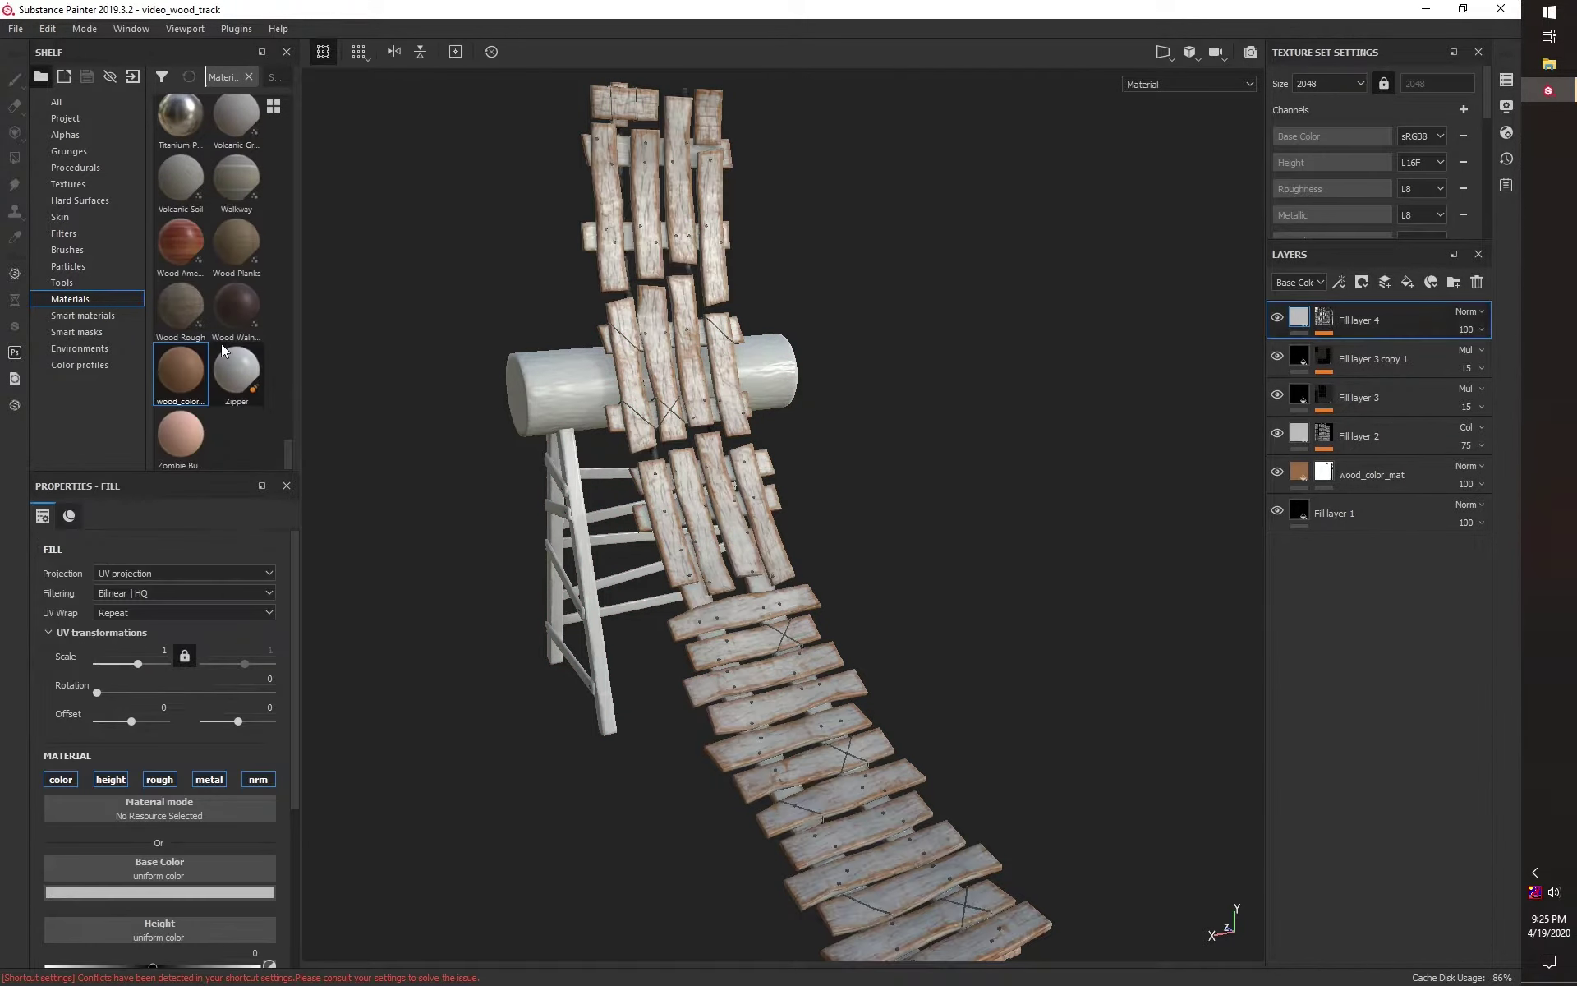
{"action": "scroll", "coordinate": [220, 343], "scroll_direction": "up", "scroll_amount": 5}
{"action": "scroll", "coordinate": [220, 343], "scroll_direction": "up", "scroll_amount": 5}
{"action": "scroll", "coordinate": [220, 344], "scroll_direction": "down", "scroll_amount": 3}
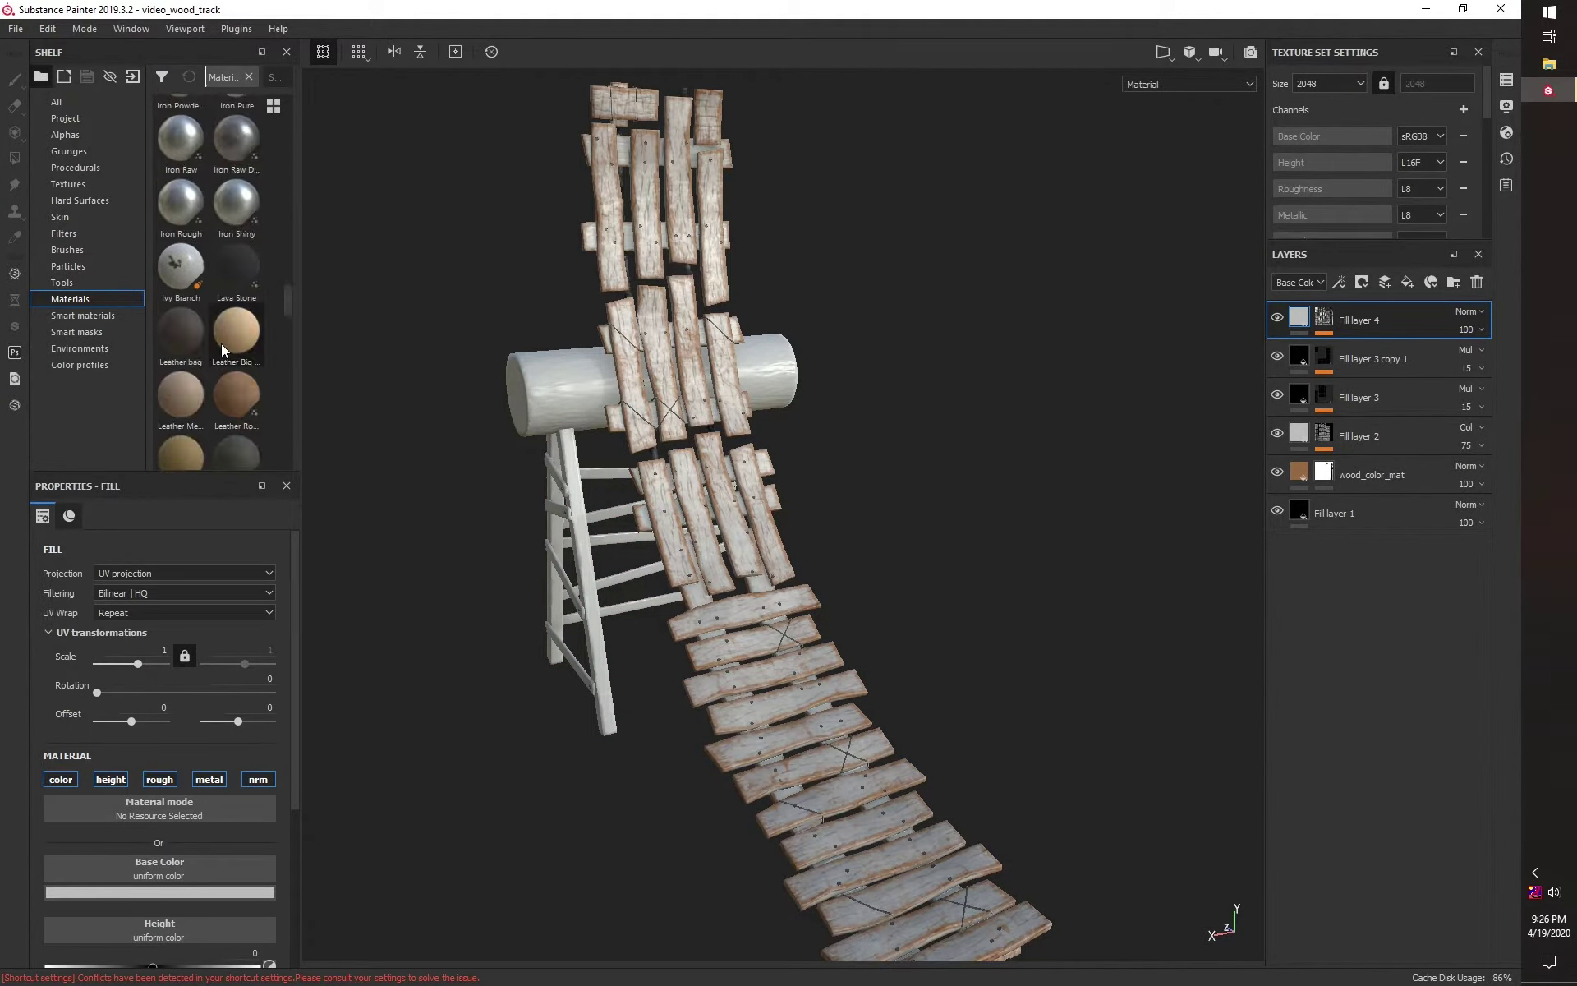
{"action": "scroll", "coordinate": [220, 343], "scroll_direction": "down", "scroll_amount": 3}
{"action": "scroll", "coordinate": [221, 343], "scroll_direction": "up", "scroll_amount": 5}
{"action": "left_click", "coordinate": [235, 176]}
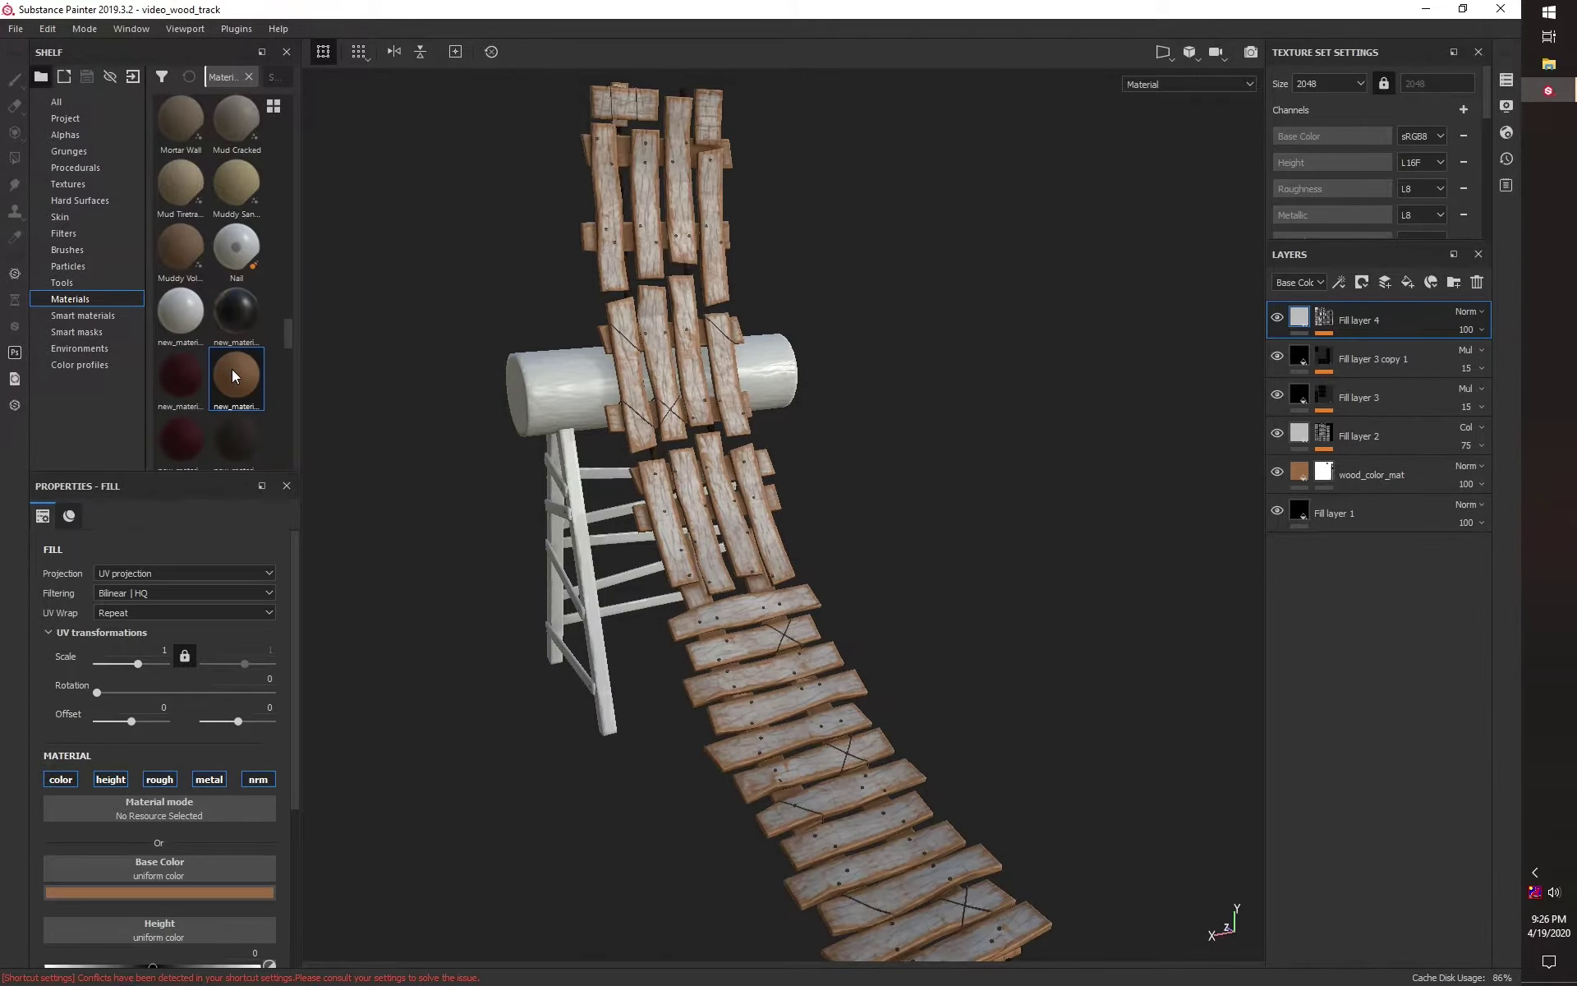
{"action": "left_click", "coordinate": [233, 234]}
Step: Darken Fill layer 4's base colour to a deeper brown
{"action": "scroll", "coordinate": [164, 723], "scroll_direction": "down", "scroll_amount": 2}
{"action": "left_click", "coordinate": [205, 794]}
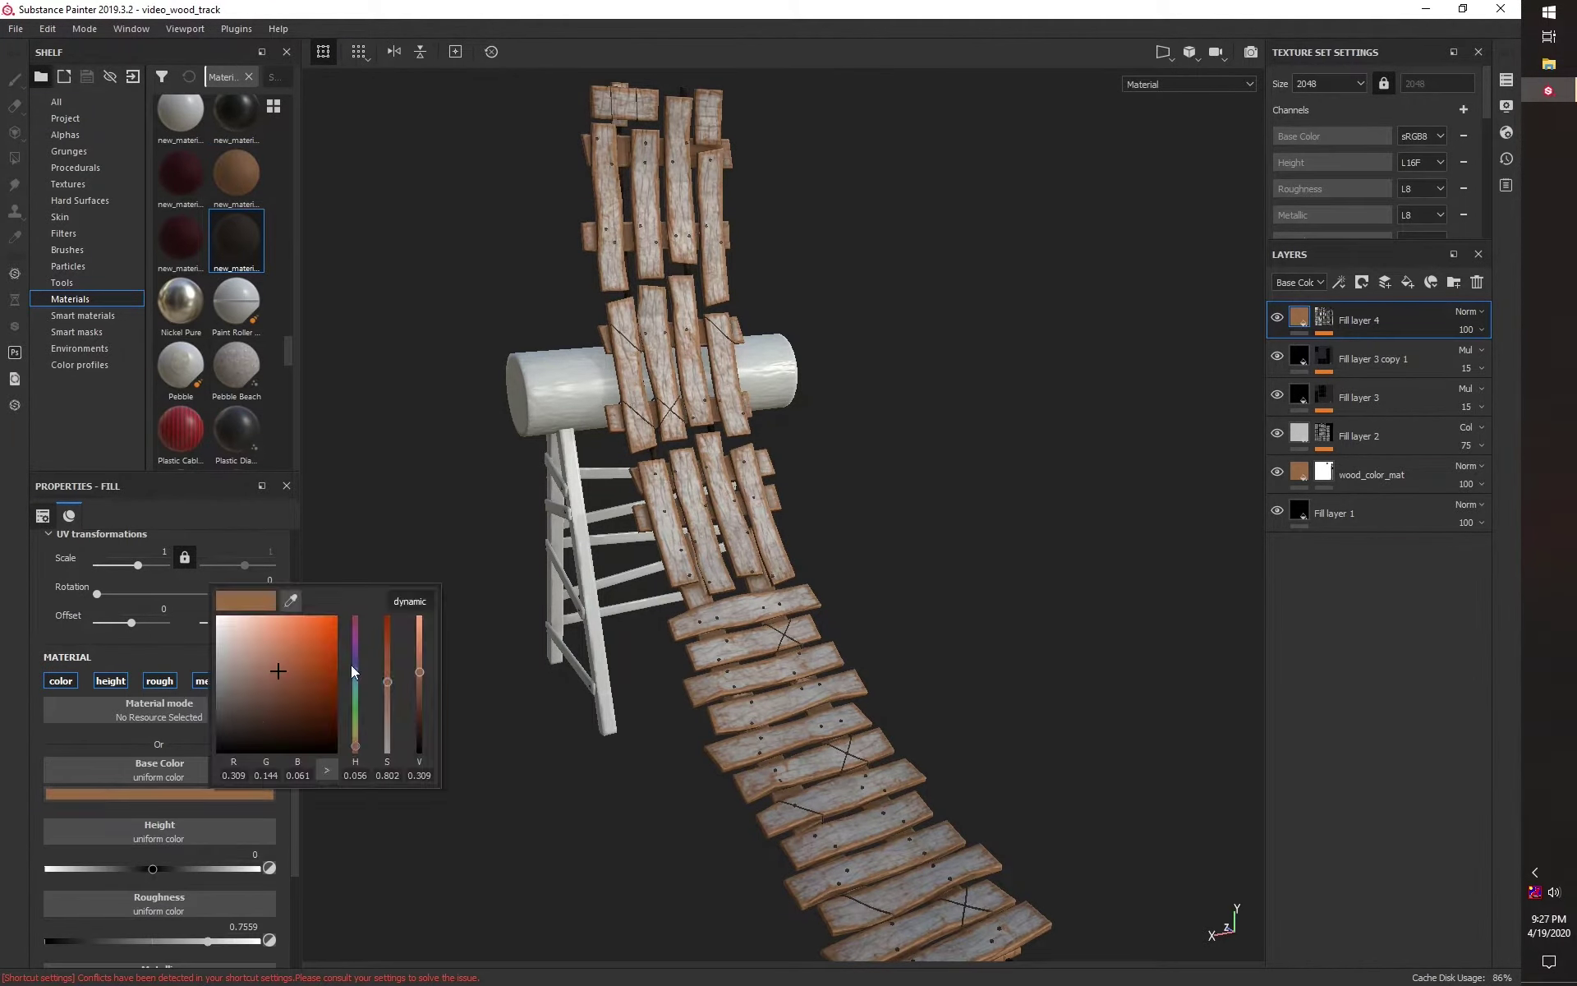
{"action": "left_click", "coordinate": [230, 795]}
{"action": "scroll", "coordinate": [386, 781], "scroll_direction": "down", "scroll_amount": 1}
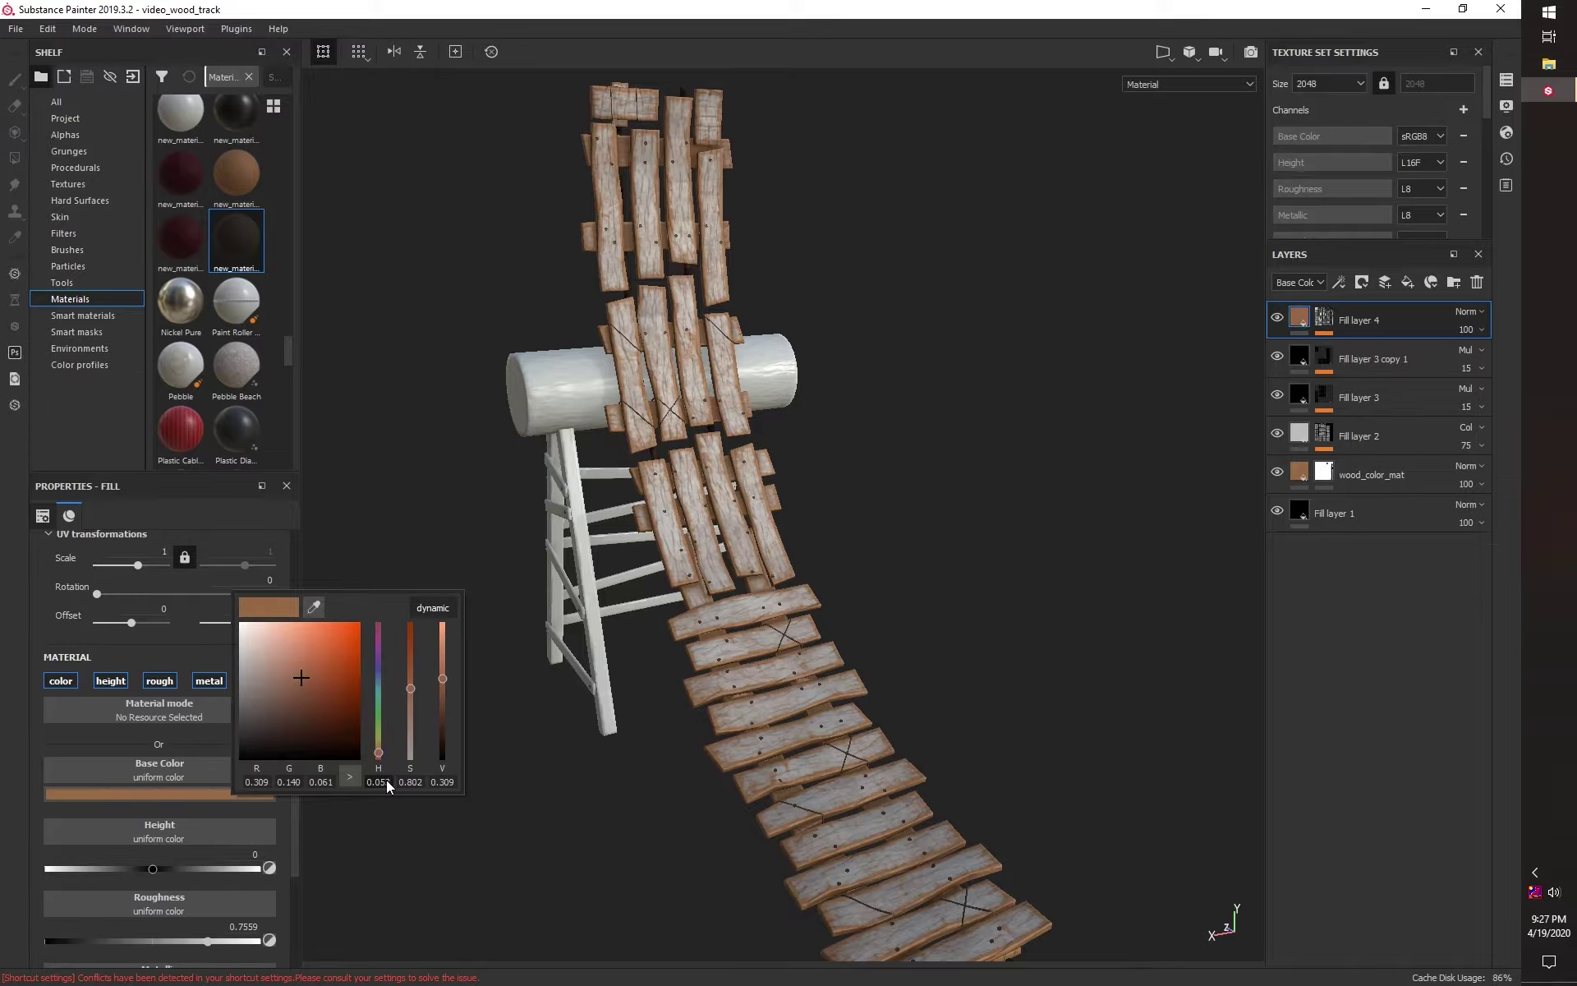
{"action": "scroll", "coordinate": [416, 785], "scroll_direction": "down", "scroll_amount": 1}
{"action": "scroll", "coordinate": [445, 784], "scroll_direction": "down", "scroll_amount": 2}
{"action": "left_click", "coordinate": [420, 838]}
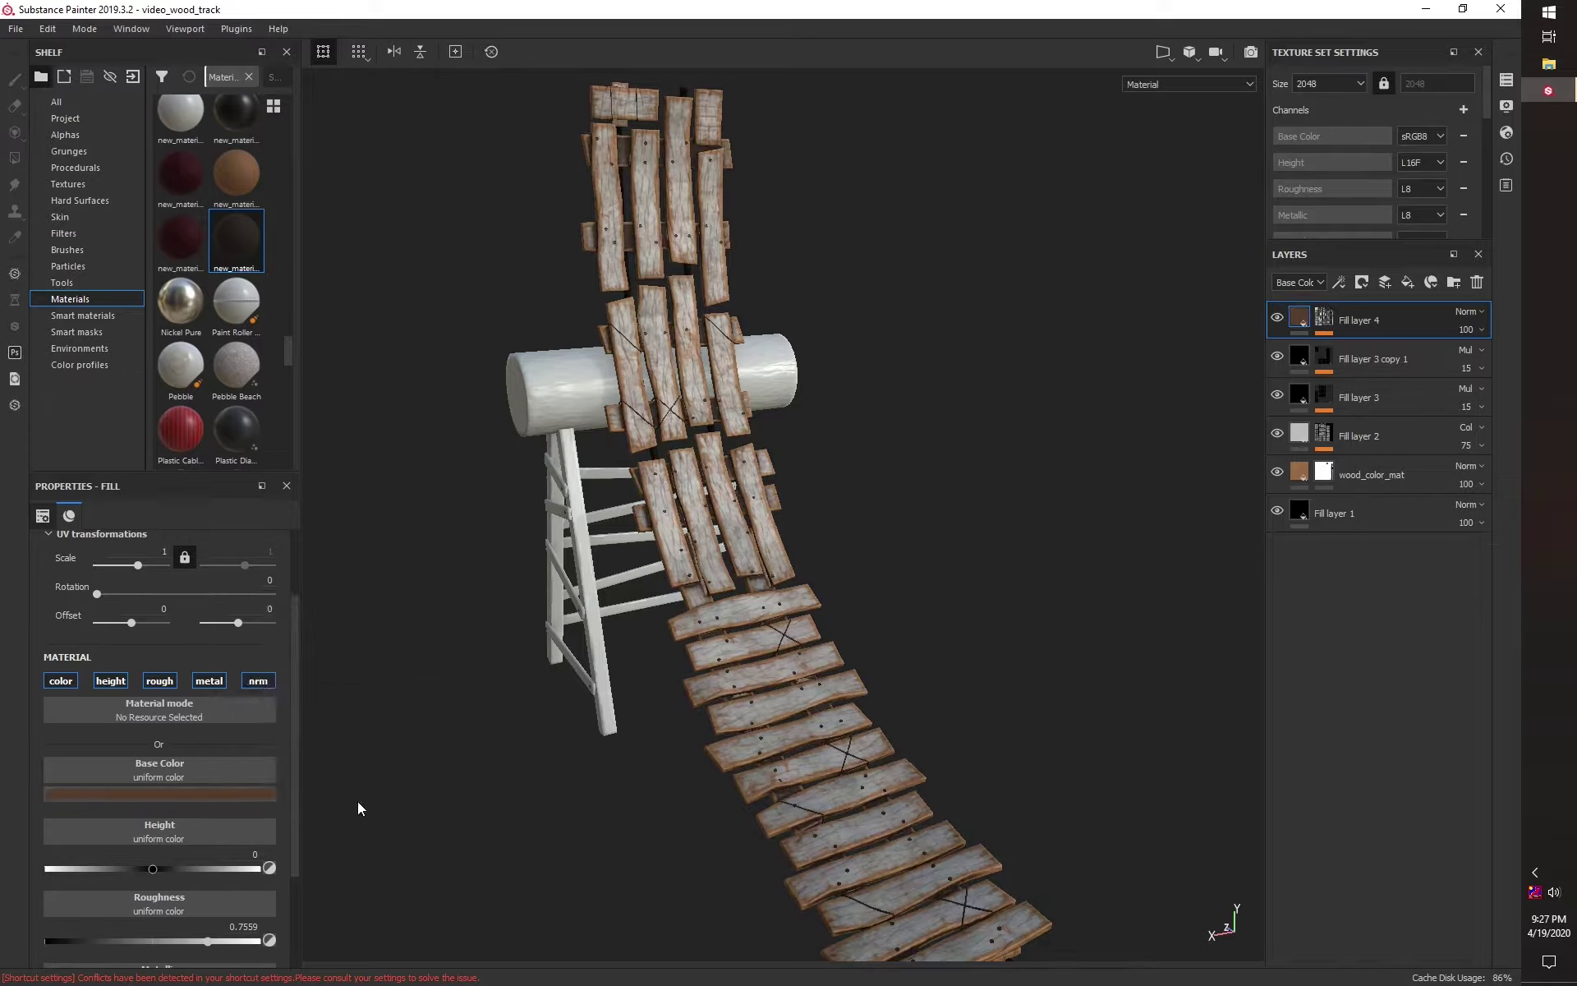
Step: Set roughness to about 0.58 and Dirt generator contrast to 0.67
{"action": "scroll", "coordinate": [212, 827], "scroll_direction": "down", "scroll_amount": 2}
{"action": "left_click", "coordinate": [169, 807]}
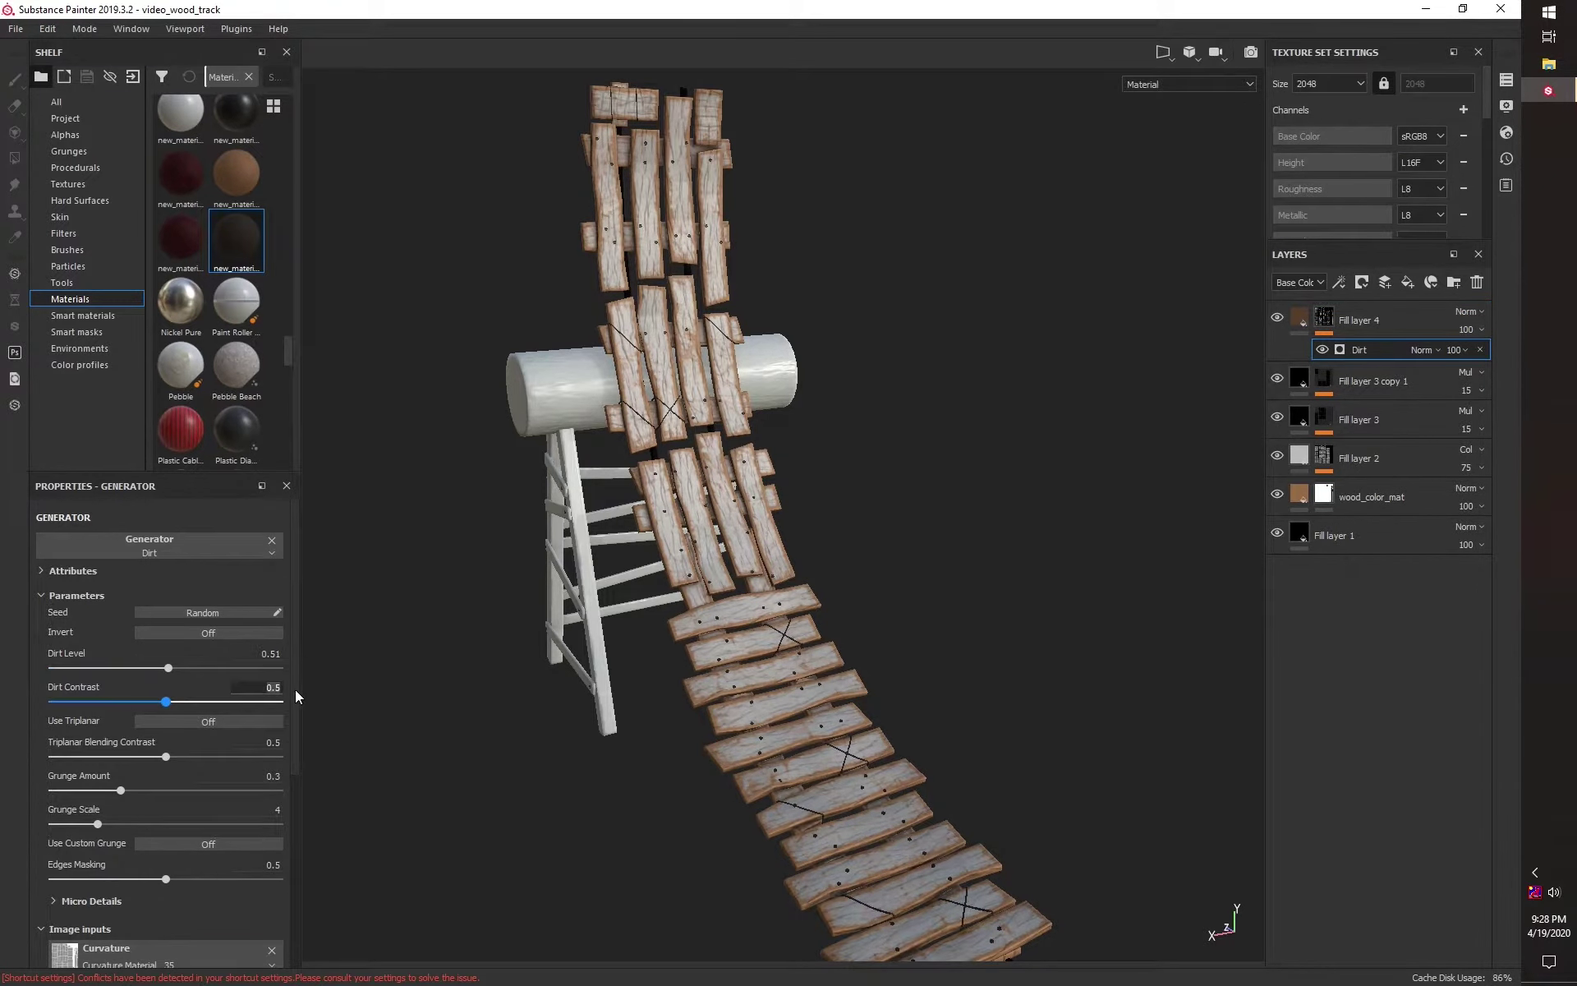
{"action": "type", "text": "0.67"}
{"action": "key", "text": "Return"}
{"action": "scroll", "coordinate": [180, 790], "scroll_direction": "down", "scroll_amount": 1}
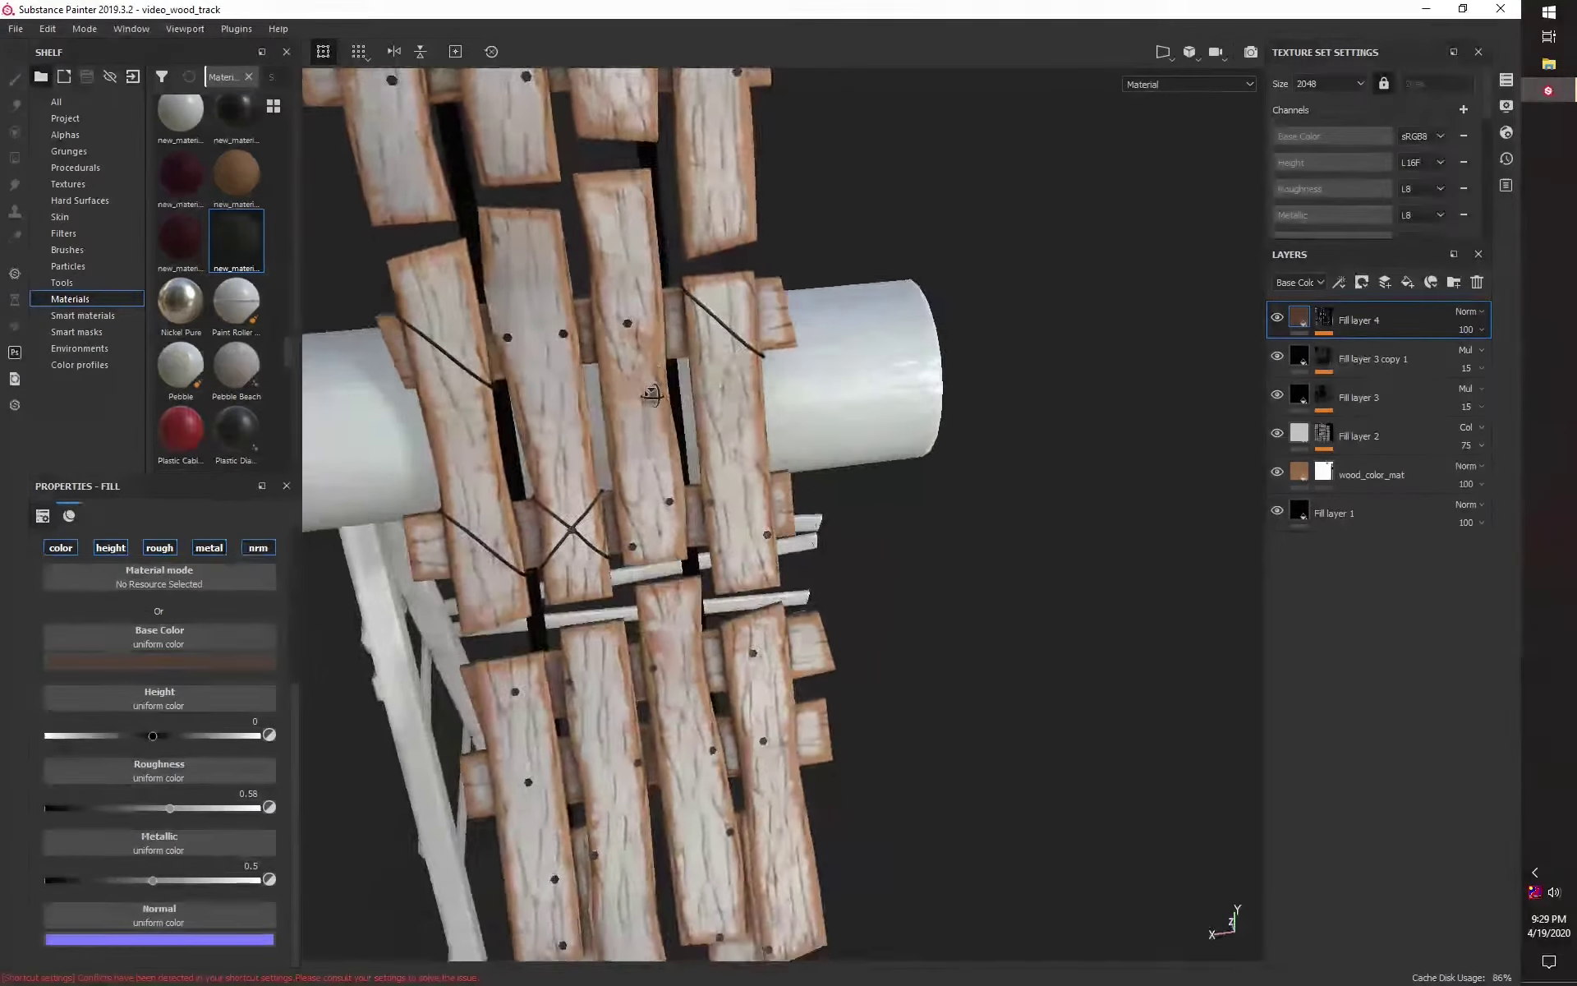
Step: Select Fill layer 1, then start renaming wood_color_mat, typing 'b'
{"action": "left_click", "coordinate": [1366, 507]}
{"action": "double_click", "coordinate": [1381, 475]}
{"action": "type", "text": "b"}
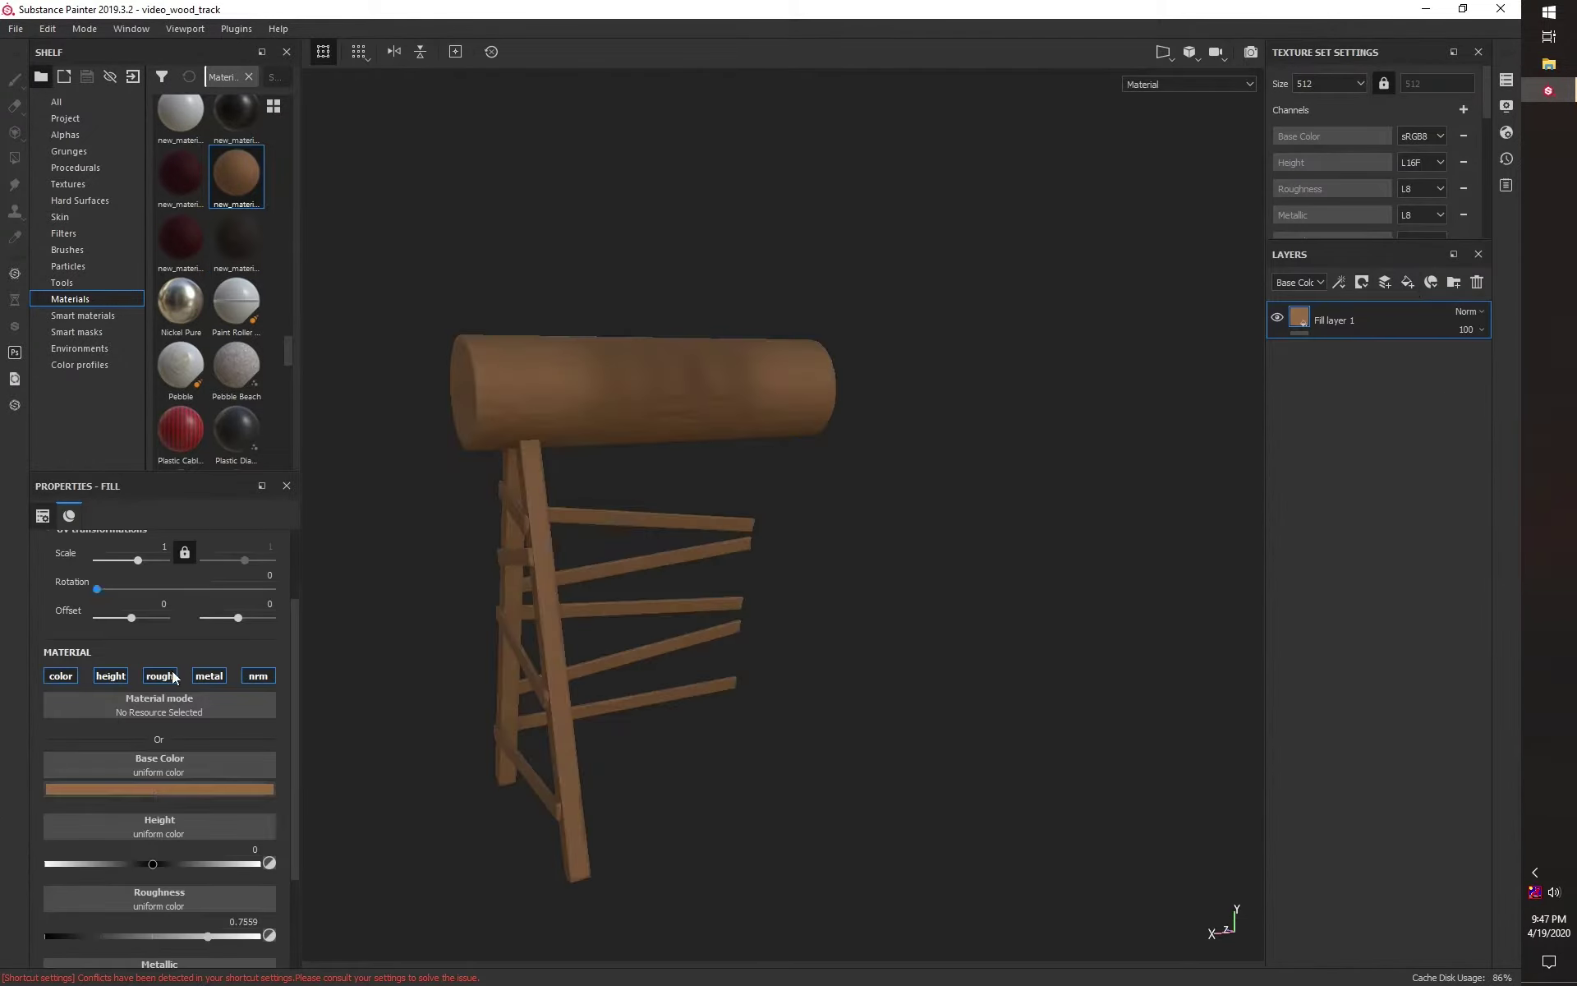
Step: Set Fill layer 1 roughness to 0.51 and invert the Grunge Map 005 mask with balance 0.8
{"action": "type", "text": "0.51"}
{"action": "left_click", "coordinate": [229, 865]}
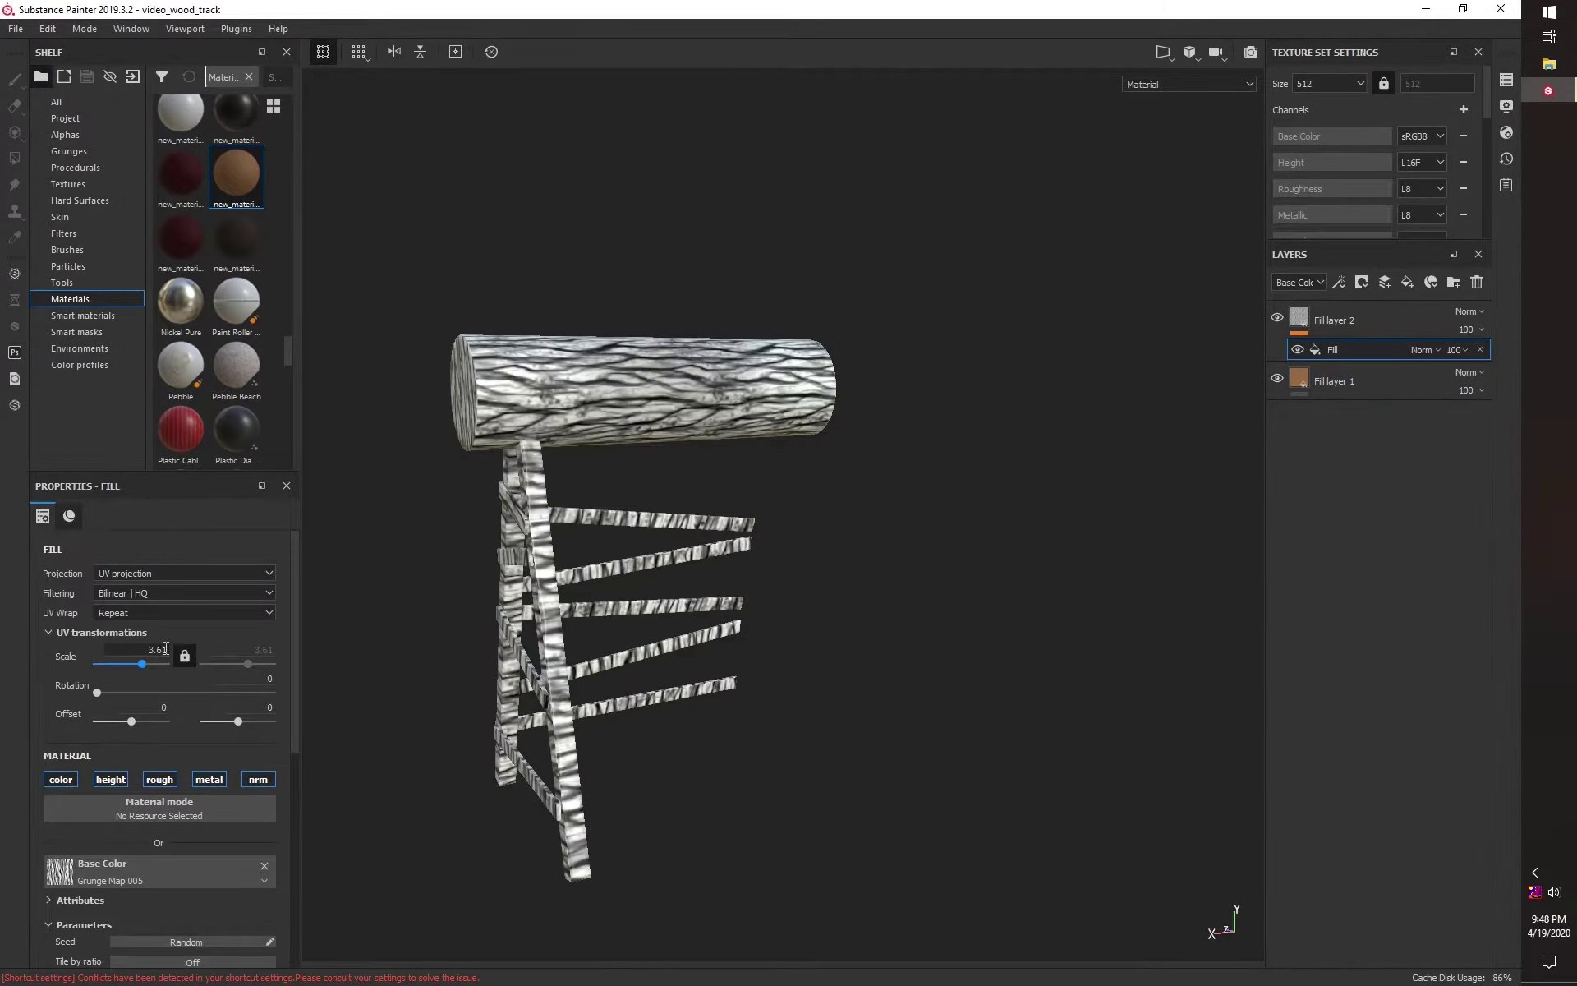
{"action": "scroll", "coordinate": [156, 684], "scroll_direction": "down", "scroll_amount": 3}
{"action": "left_click", "coordinate": [220, 805]}
{"action": "left_click_drag", "start_coordinate": [166, 751], "coordinate": [229, 751]}
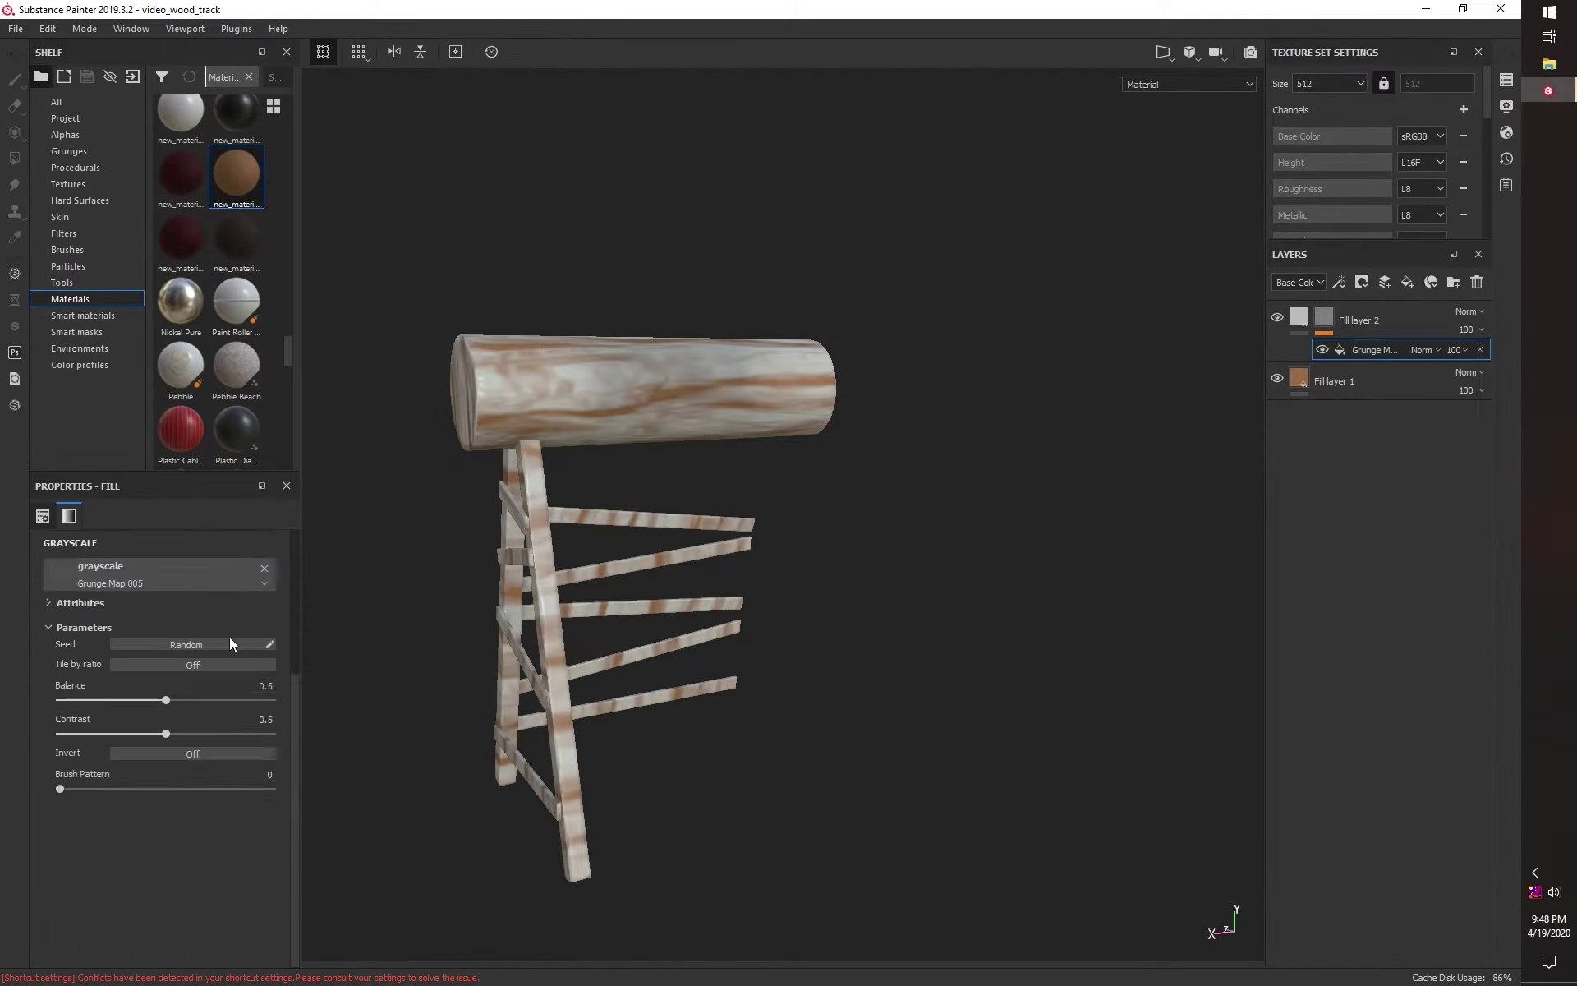
{"action": "scroll", "coordinate": [181, 654], "scroll_direction": "down", "scroll_amount": 3}
{"action": "left_click", "coordinate": [192, 818]}
{"action": "left_click_drag", "start_coordinate": [166, 765], "coordinate": [229, 765]}
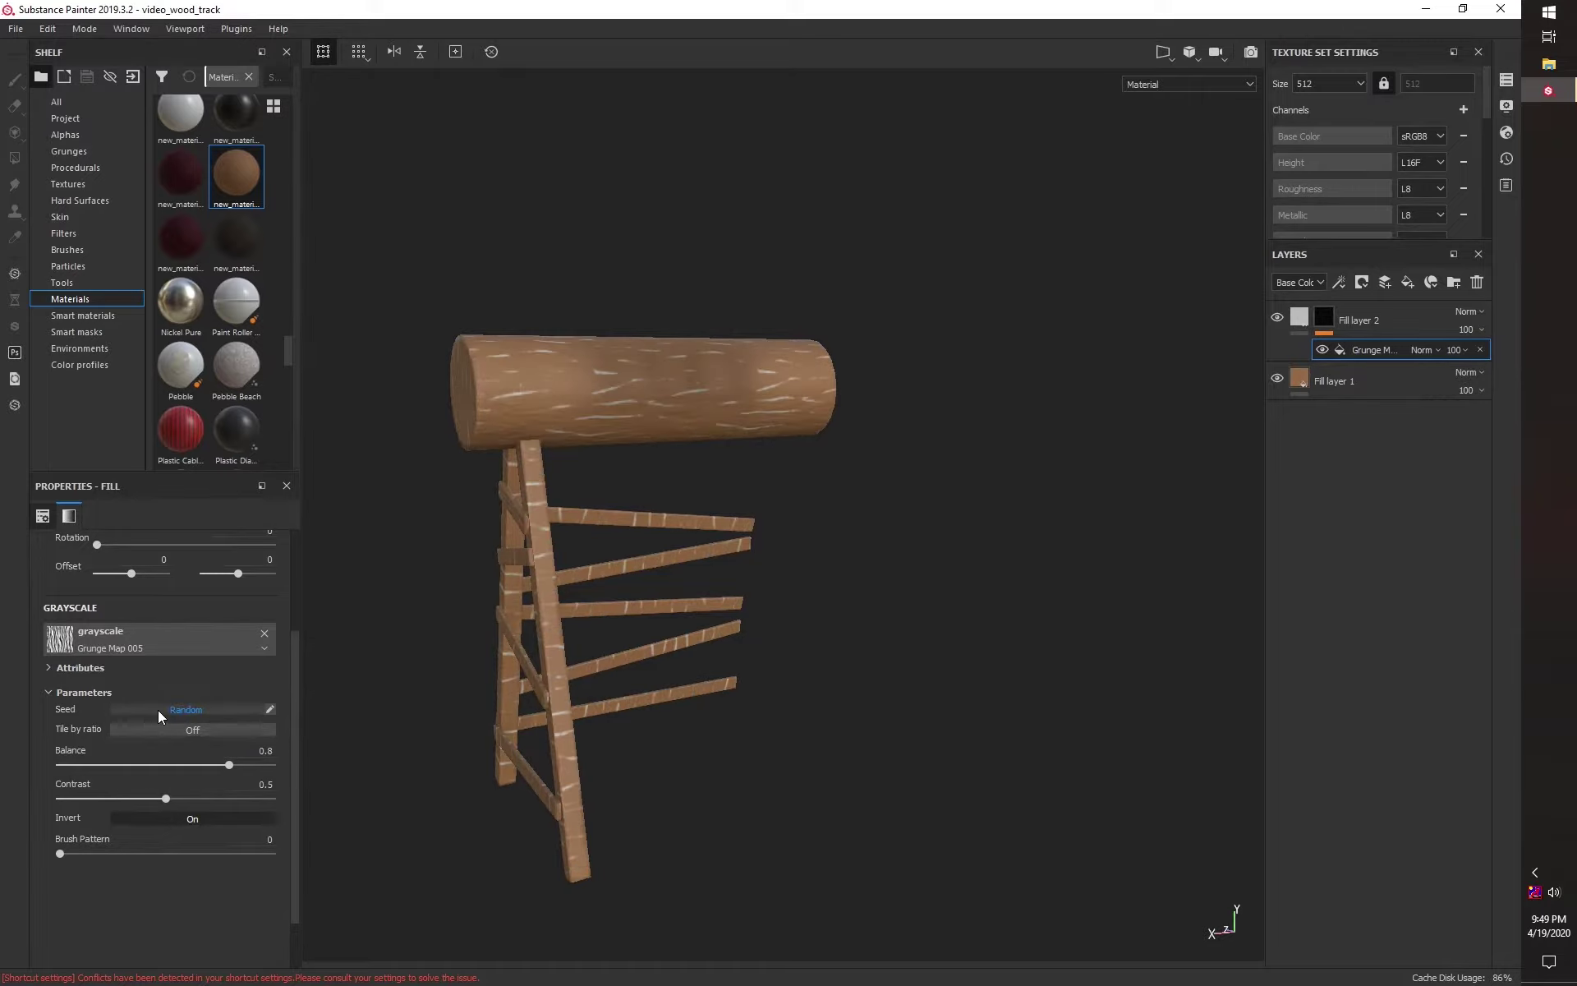
Step: Set the grunge-masked Fill layer 2 opacity to 44
{"action": "key", "text": "4"}
{"action": "mouse_move", "coordinate": [613, 531]}
{"action": "left_mouse_down", "text": "alt"}
{"action": "mouse_move", "coordinate": [422, 692]}
{"action": "mouse_move", "coordinate": [759, 471]}
{"action": "left_mouse_up", "text": "alt"}
{"action": "left_click", "coordinate": [1372, 372]}
{"action": "left_click", "coordinate": [1364, 320]}
{"action": "left_click", "coordinate": [1481, 330]}
{"action": "left_click", "coordinate": [1477, 359]}
{"action": "left_click_drag", "start_coordinate": [1479, 375], "coordinate": [1474, 375]}
Step: Raise the grunge streaks' height on Fill layer 2 to 0.24
{"action": "scroll", "coordinate": [244, 915], "scroll_direction": "down", "scroll_amount": 1}
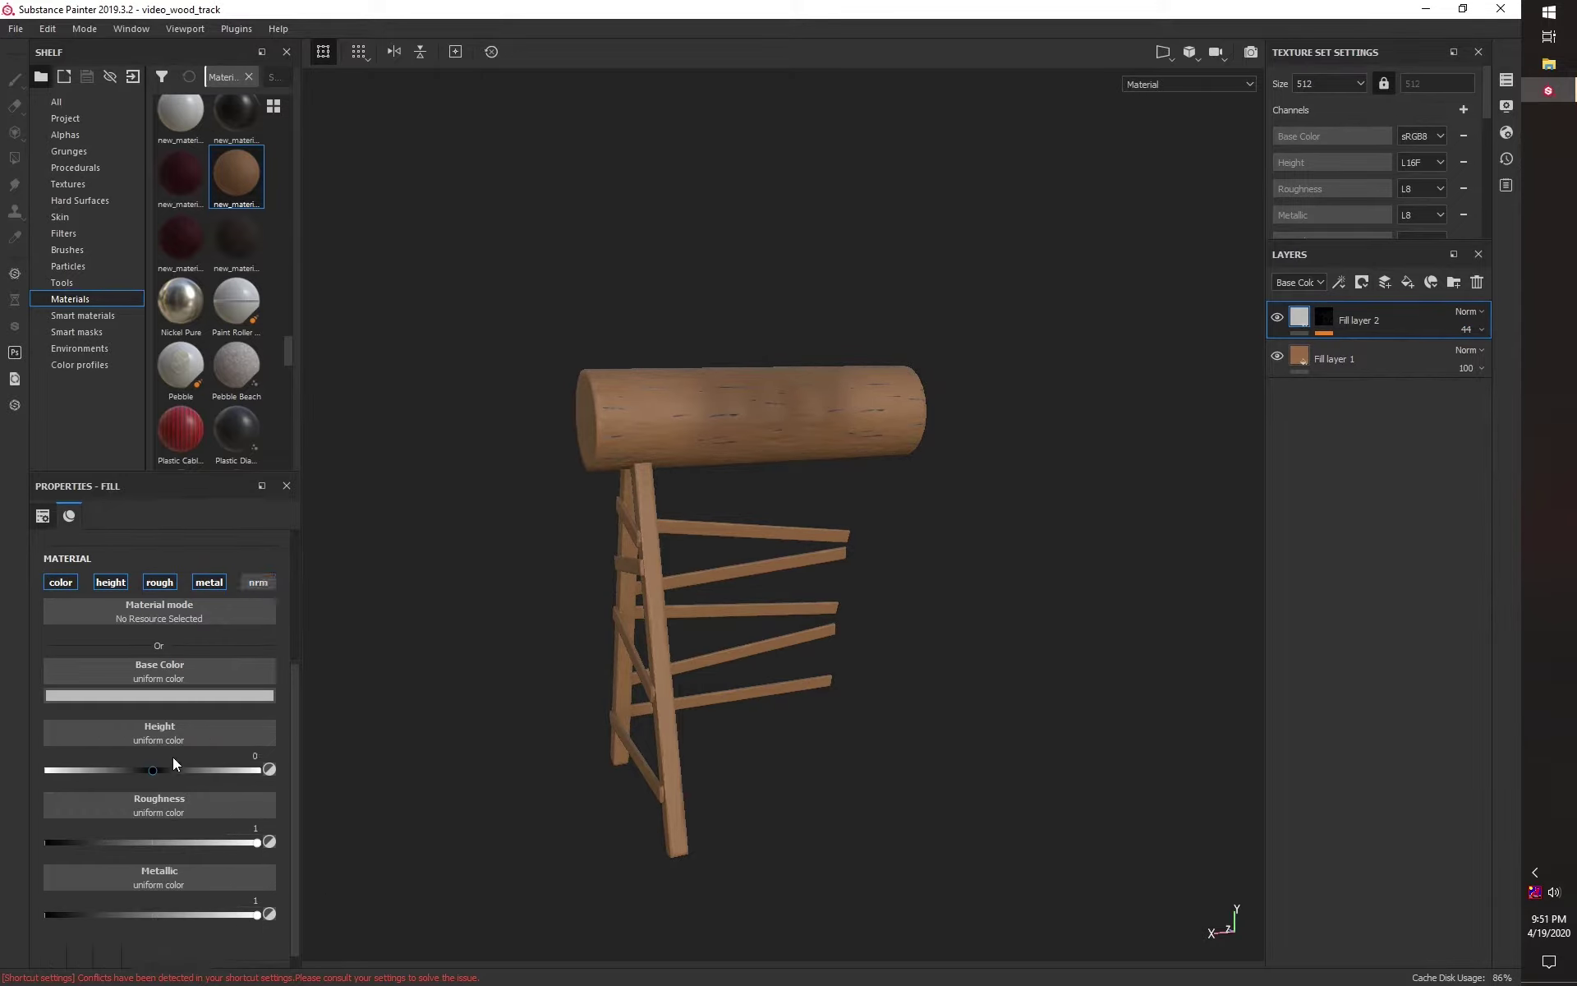
{"action": "left_click_drag", "start_coordinate": [134, 770], "coordinate": [178, 770]}
{"action": "left_click", "coordinate": [254, 754]}
{"action": "type", "text": "-0"}
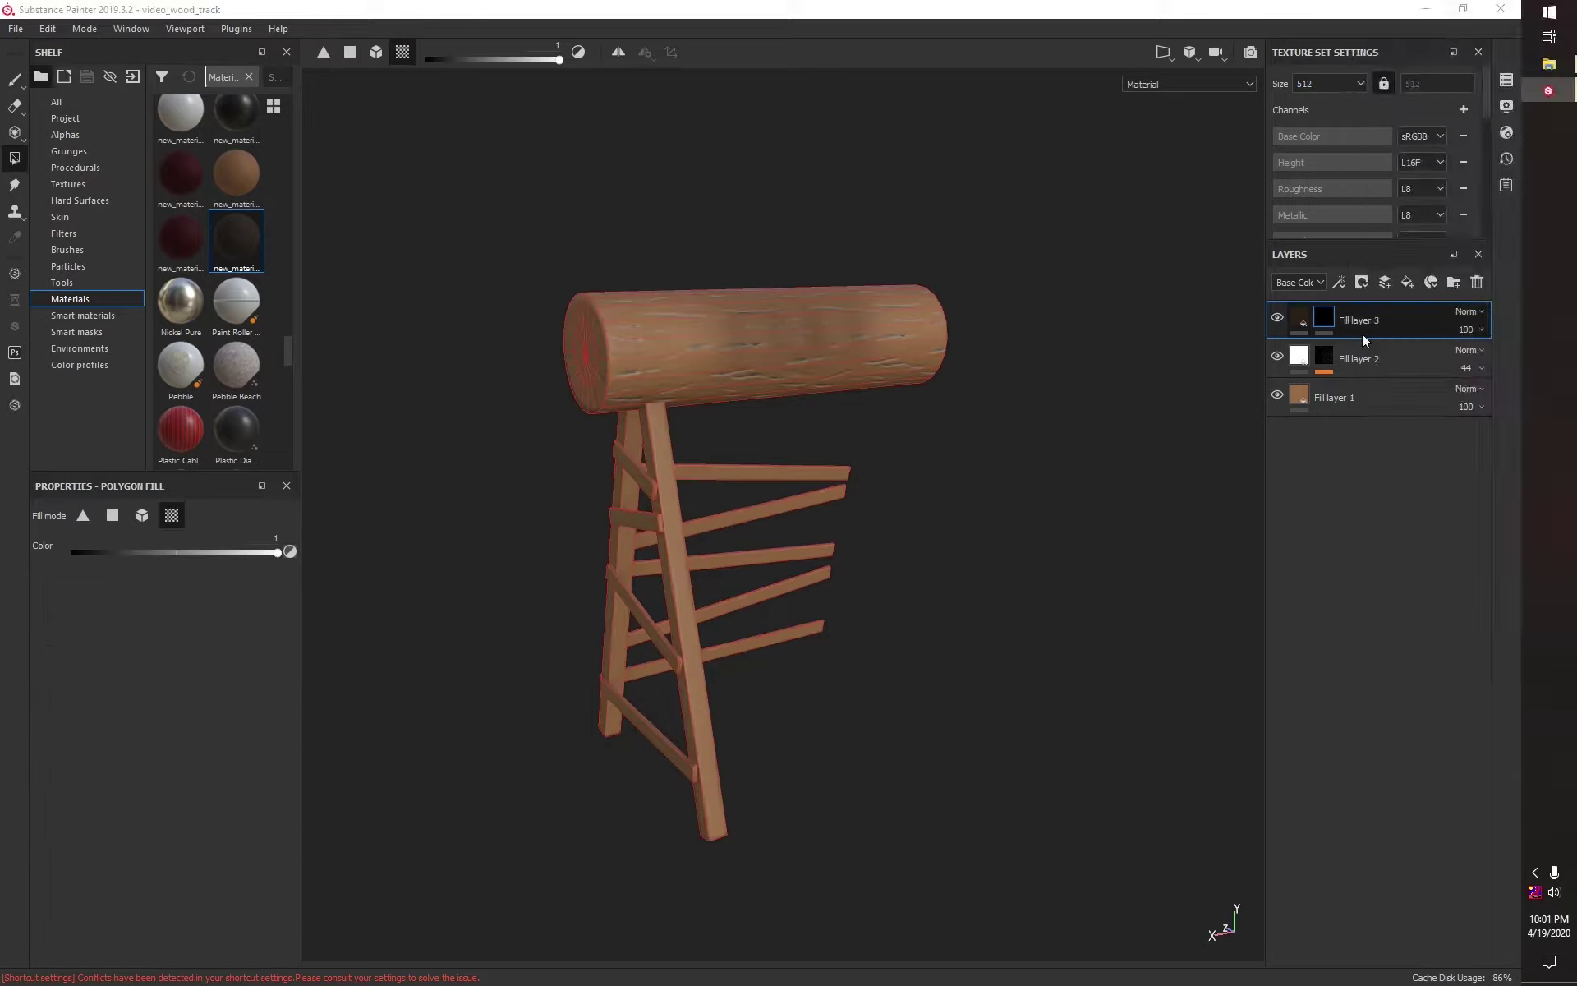
Step: Add Fill layer 3 with a Metal Edge Wear mask at 17 opacity
{"action": "left_click", "coordinate": [216, 560]}
{"action": "left_click", "coordinate": [238, 756]}
{"action": "right_click", "coordinate": [1325, 318]}
{"action": "left_click", "coordinate": [1348, 432]}
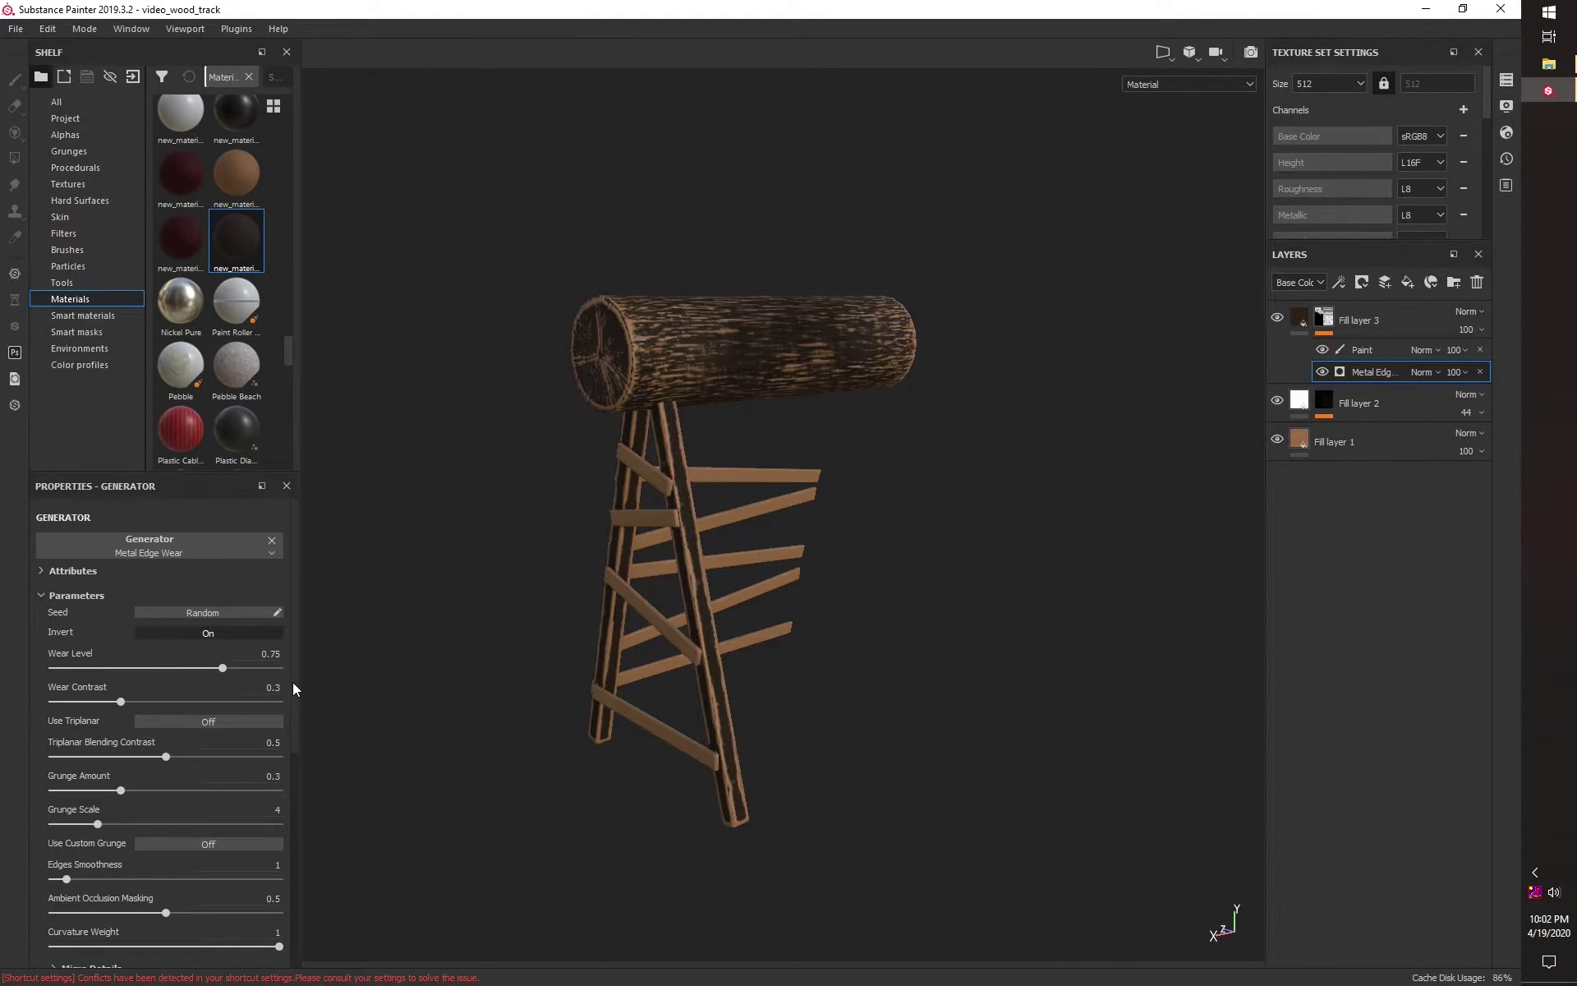
{"action": "left_click_drag", "start_coordinate": [1467, 352], "coordinate": [1446, 351]}
Step: Add Fill layer 4 with a black mask and a Metallic Grate Lines generator
{"action": "left_click", "coordinate": [1407, 282]}
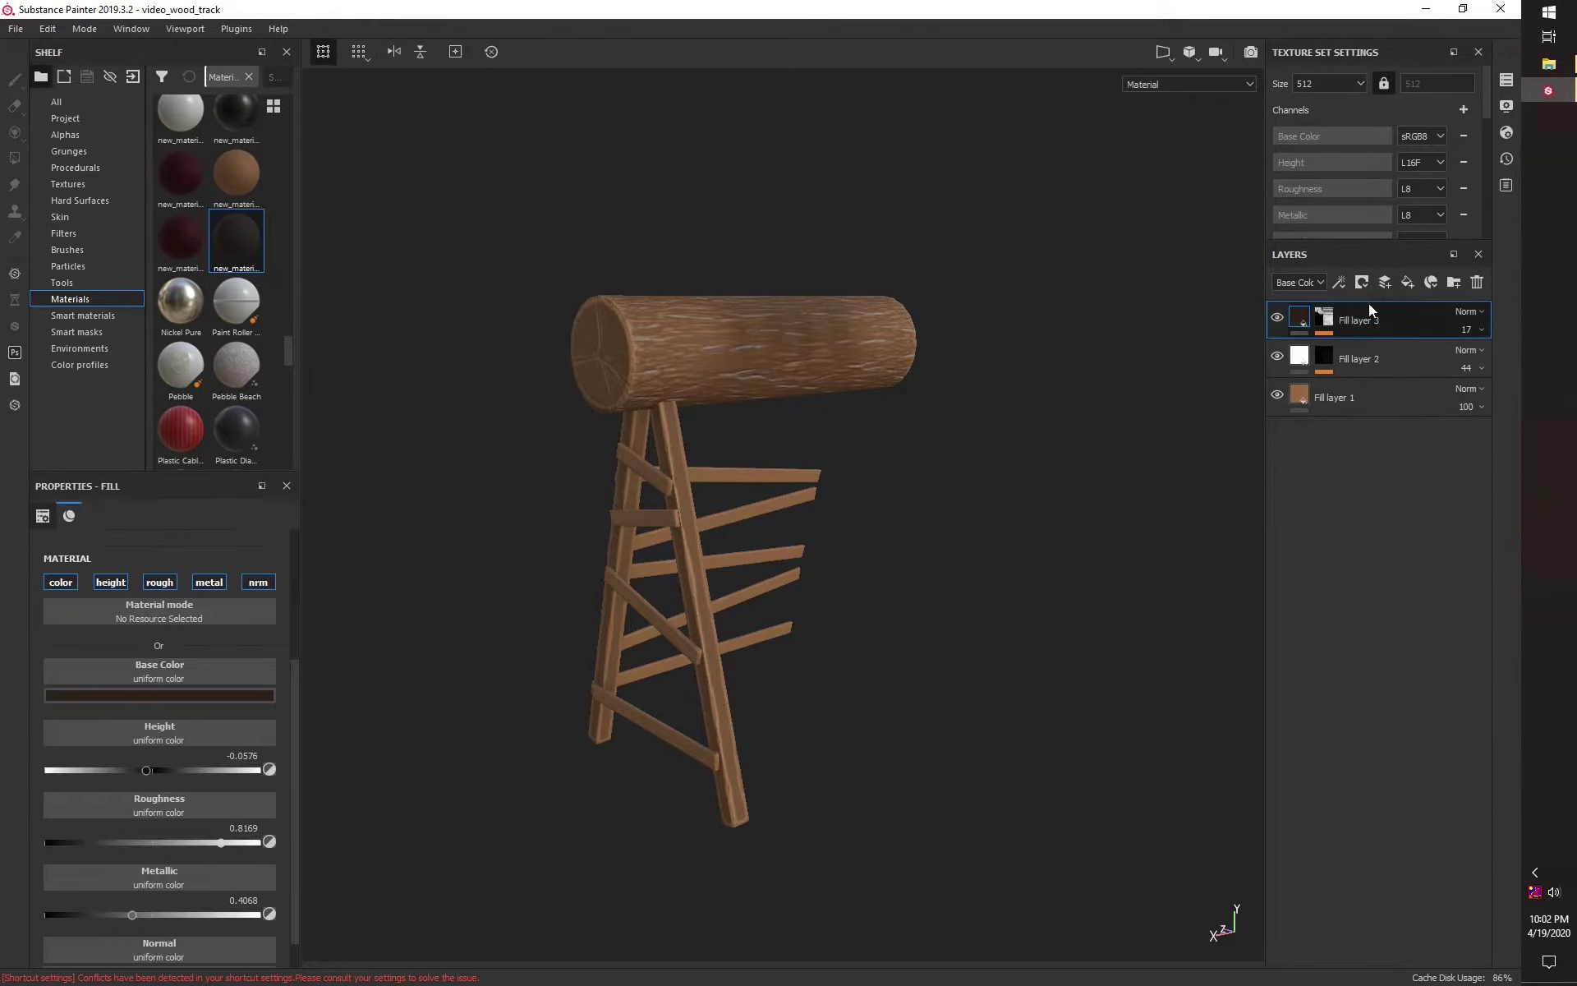
{"action": "right_click", "coordinate": [1374, 319]}
{"action": "left_click", "coordinate": [1292, 686]}
{"action": "right_click", "coordinate": [1396, 353]}
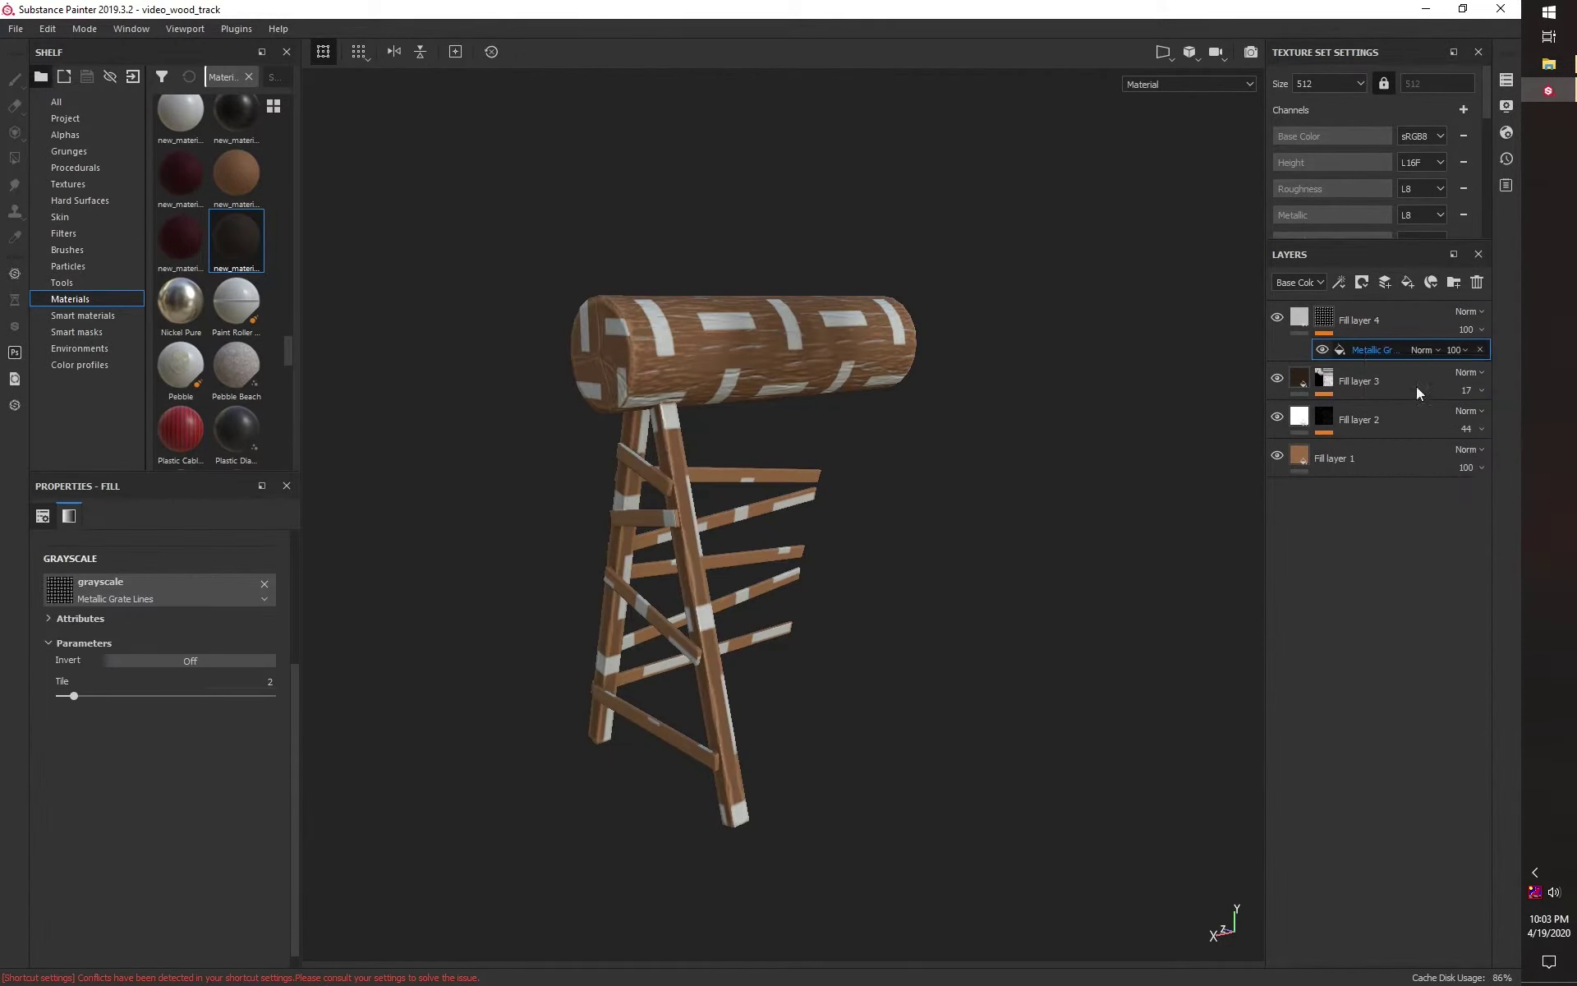
Step: Add Paint to layer 4's mask, then polygon-fill the crossbars into Fill layer 5's black mask
{"action": "left_click", "coordinate": [1417, 366]}
{"action": "left_click", "coordinate": [1407, 282]}
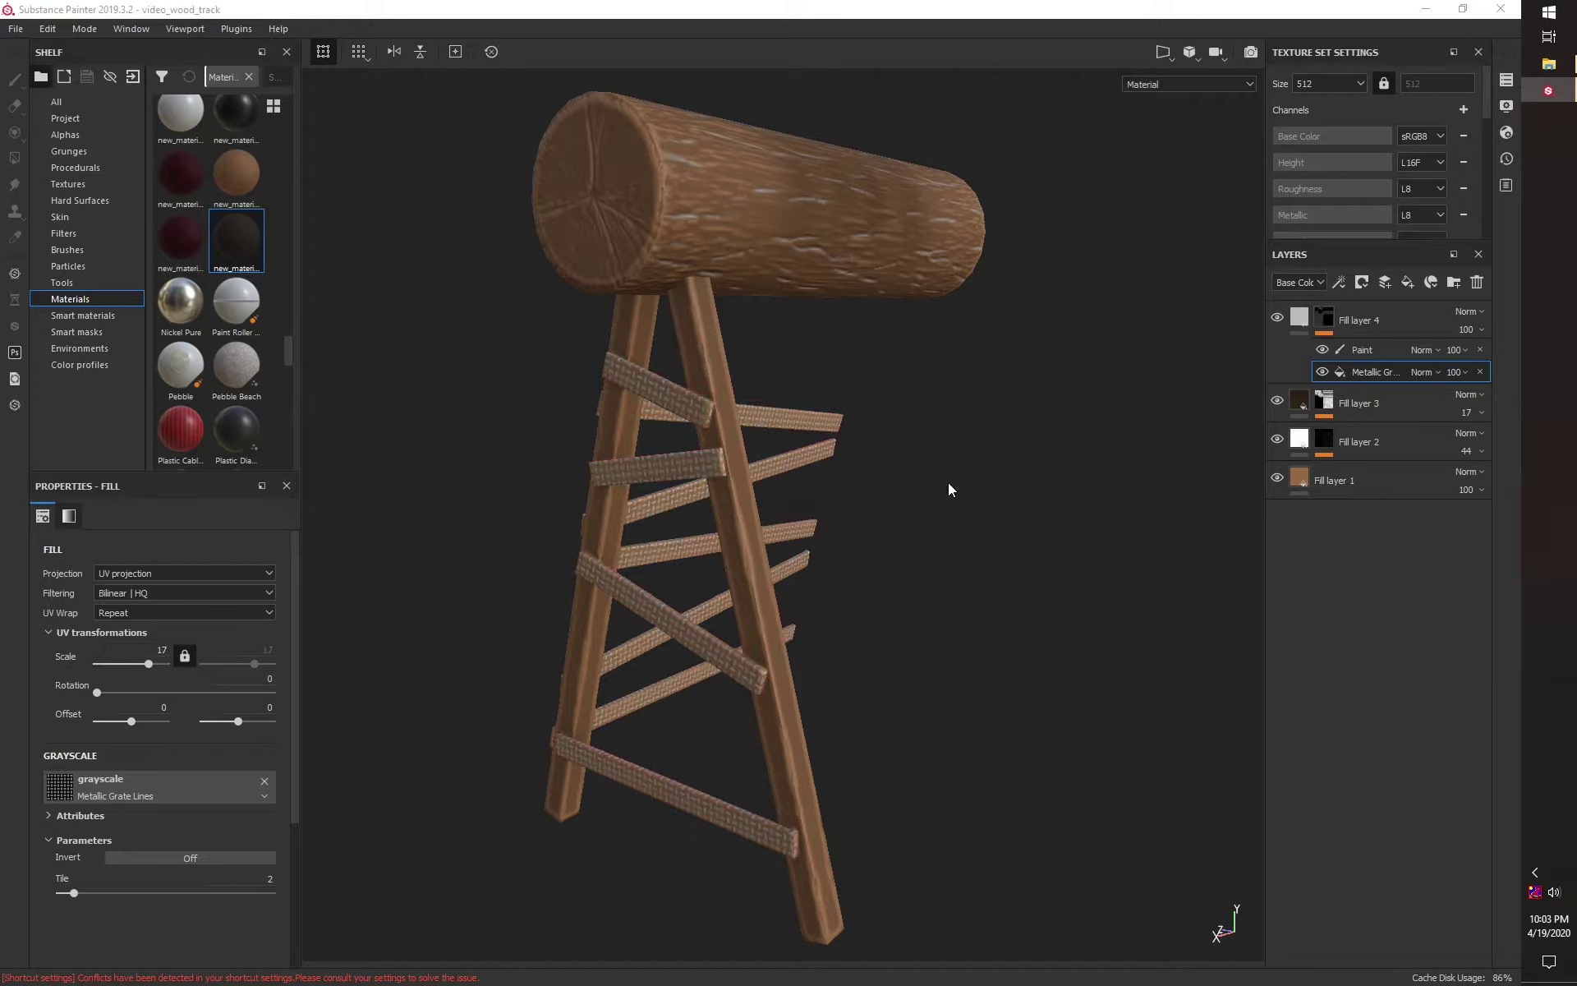
{"action": "right_click", "coordinate": [1333, 321]}
{"action": "left_click", "coordinate": [1397, 30]}
{"action": "left_click", "coordinate": [652, 467]}
{"action": "left_click", "coordinate": [667, 550]}
{"action": "left_click", "coordinate": [649, 393]}
{"action": "mouse_move", "coordinate": [649, 392]}
{"action": "left_mouse_down", "text": "alt"}
{"action": "mouse_move", "coordinate": [938, 406]}
{"action": "mouse_move", "coordinate": [1208, 364]}
{"action": "left_mouse_up", "text": "alt"}
Step: Give Fill layer 5 dark grey colour, height 0.044, roughness 0.5 and metallic 0.5
{"action": "left_click", "coordinate": [159, 892]}
{"action": "left_click_drag", "start_coordinate": [309, 731], "coordinate": [312, 787]}
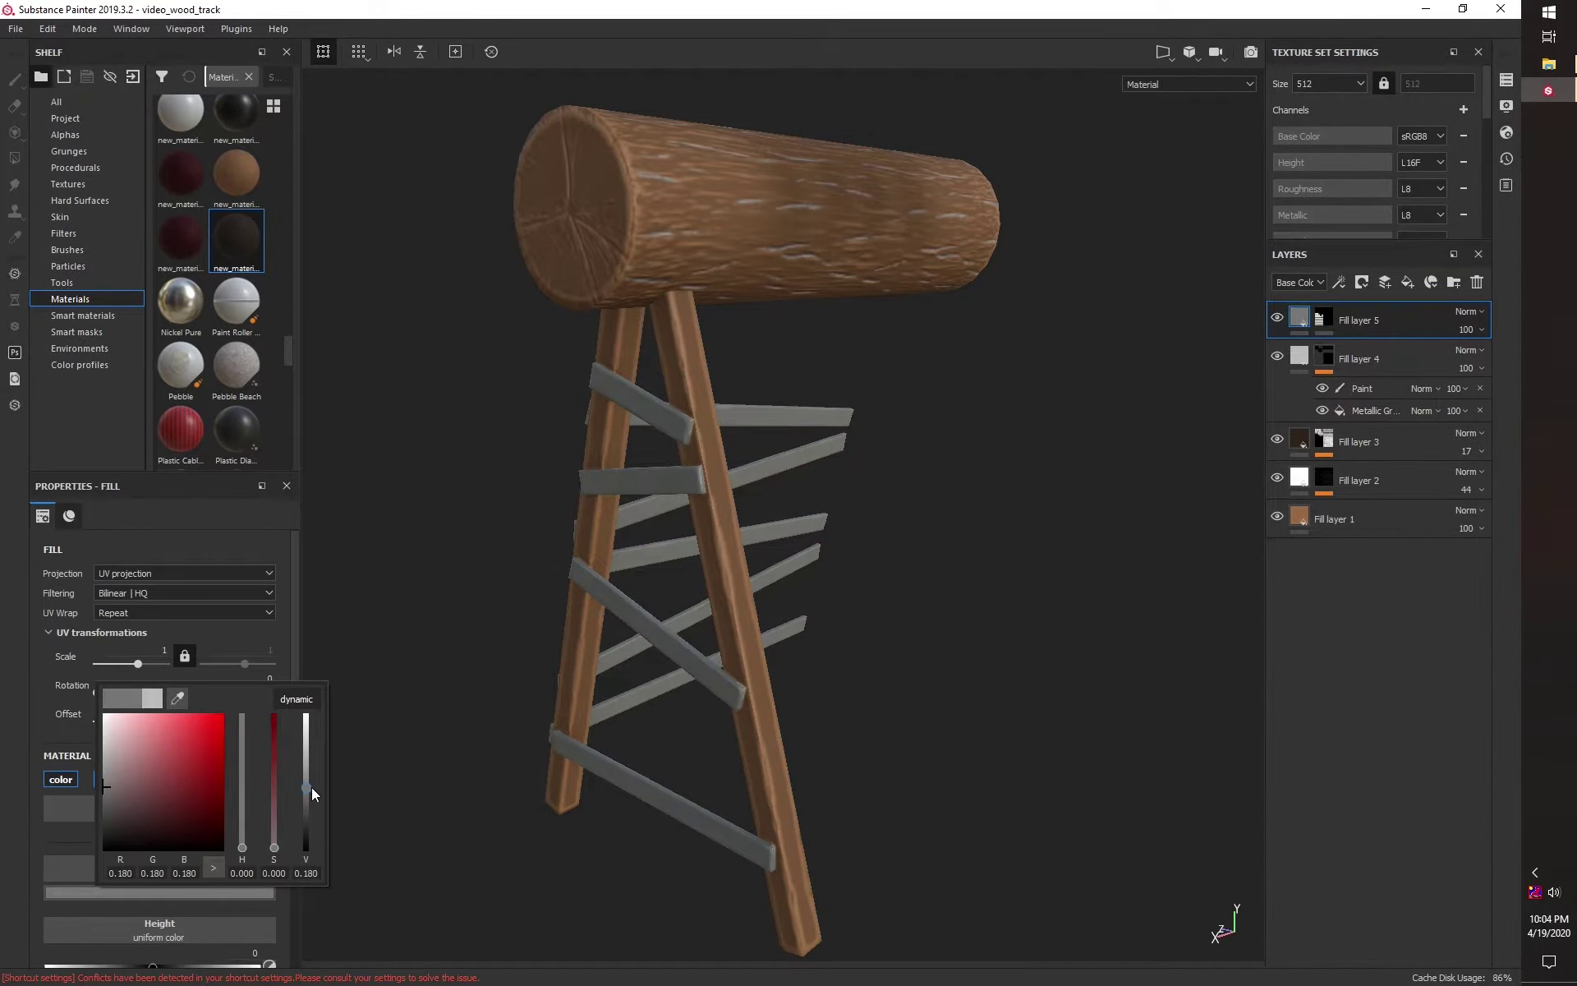
{"action": "scroll", "coordinate": [217, 811], "scroll_direction": "down", "scroll_amount": 3}
{"action": "left_click_drag", "start_coordinate": [233, 879], "coordinate": [239, 875]}
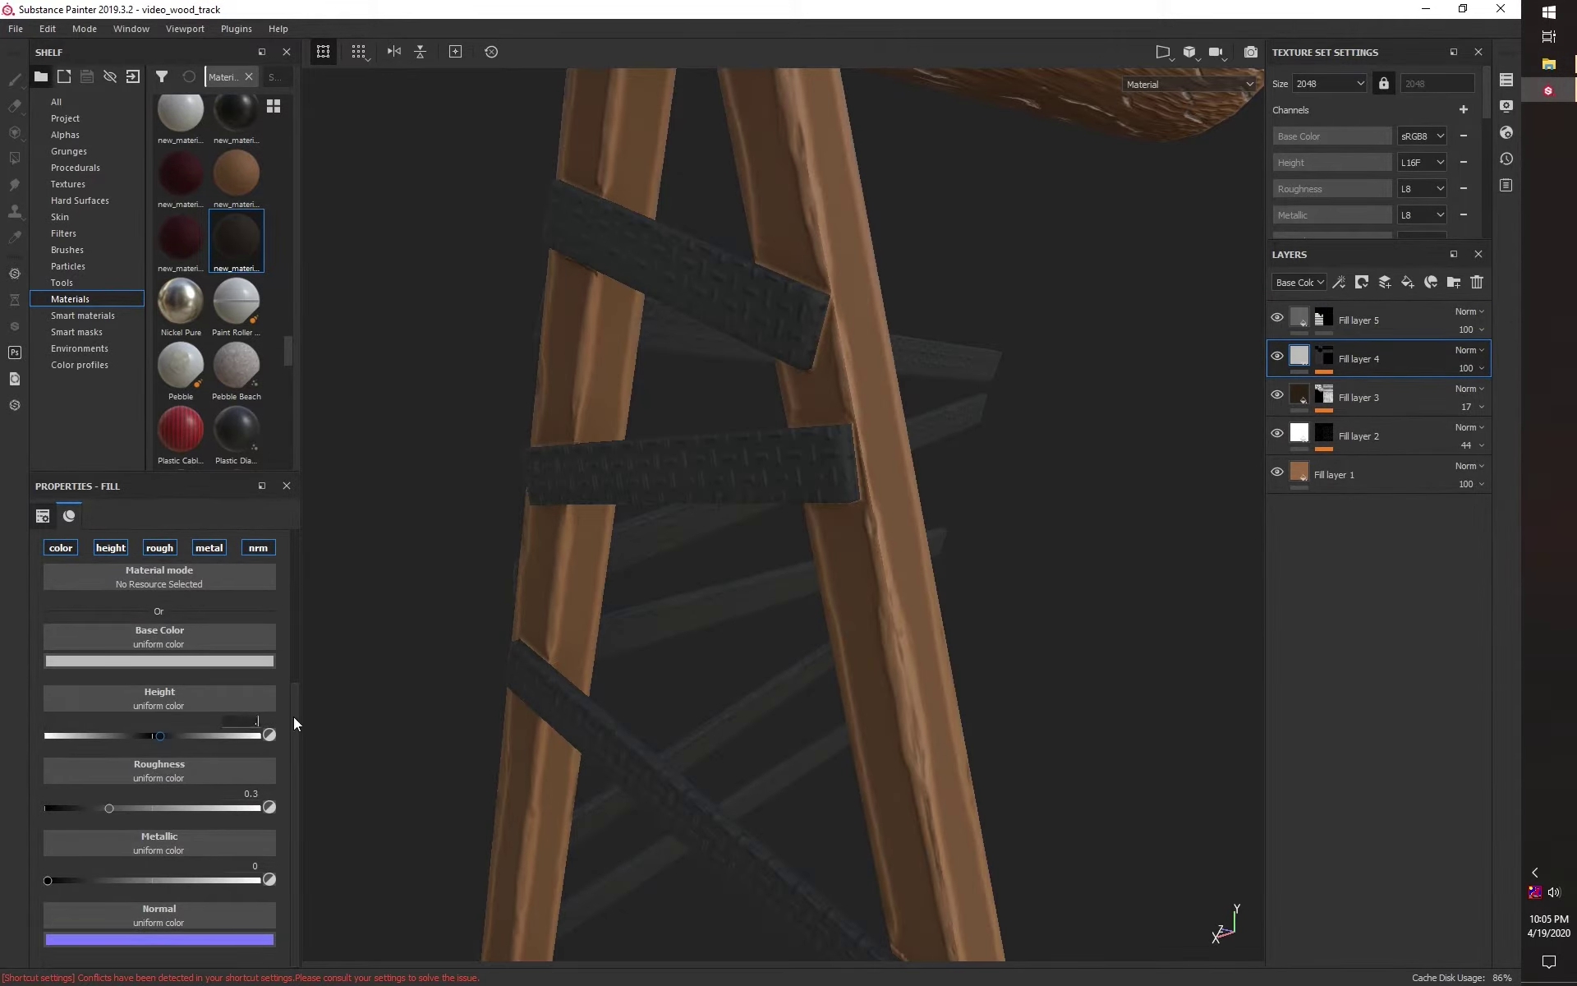
{"action": "left_click_drag", "start_coordinate": [109, 808], "coordinate": [153, 807]}
{"action": "left_click", "coordinate": [148, 879]}
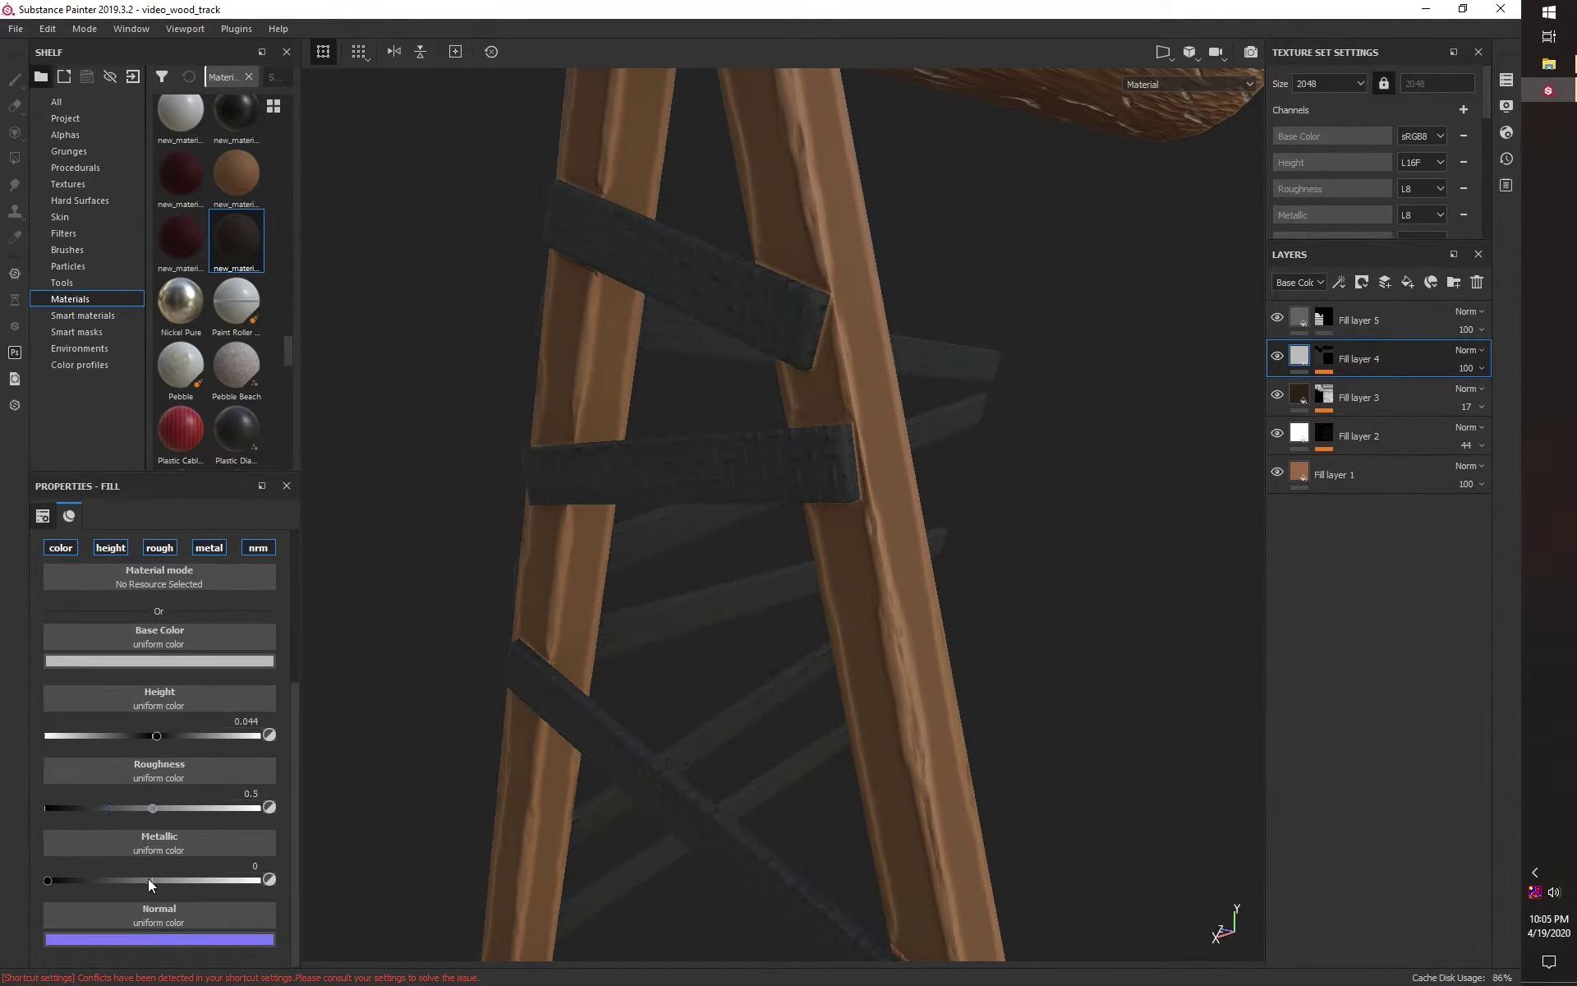
{"action": "key", "text": "Return"}
{"action": "key", "text": "f"}
{"action": "mouse_move", "coordinate": [721, 570]}
{"action": "left_mouse_down", "text": "alt"}
{"action": "mouse_move", "coordinate": [471, 581]}
{"action": "mouse_move", "coordinate": [612, 582]}
{"action": "mouse_move", "coordinate": [591, 590]}
{"action": "left_mouse_up", "text": "alt"}
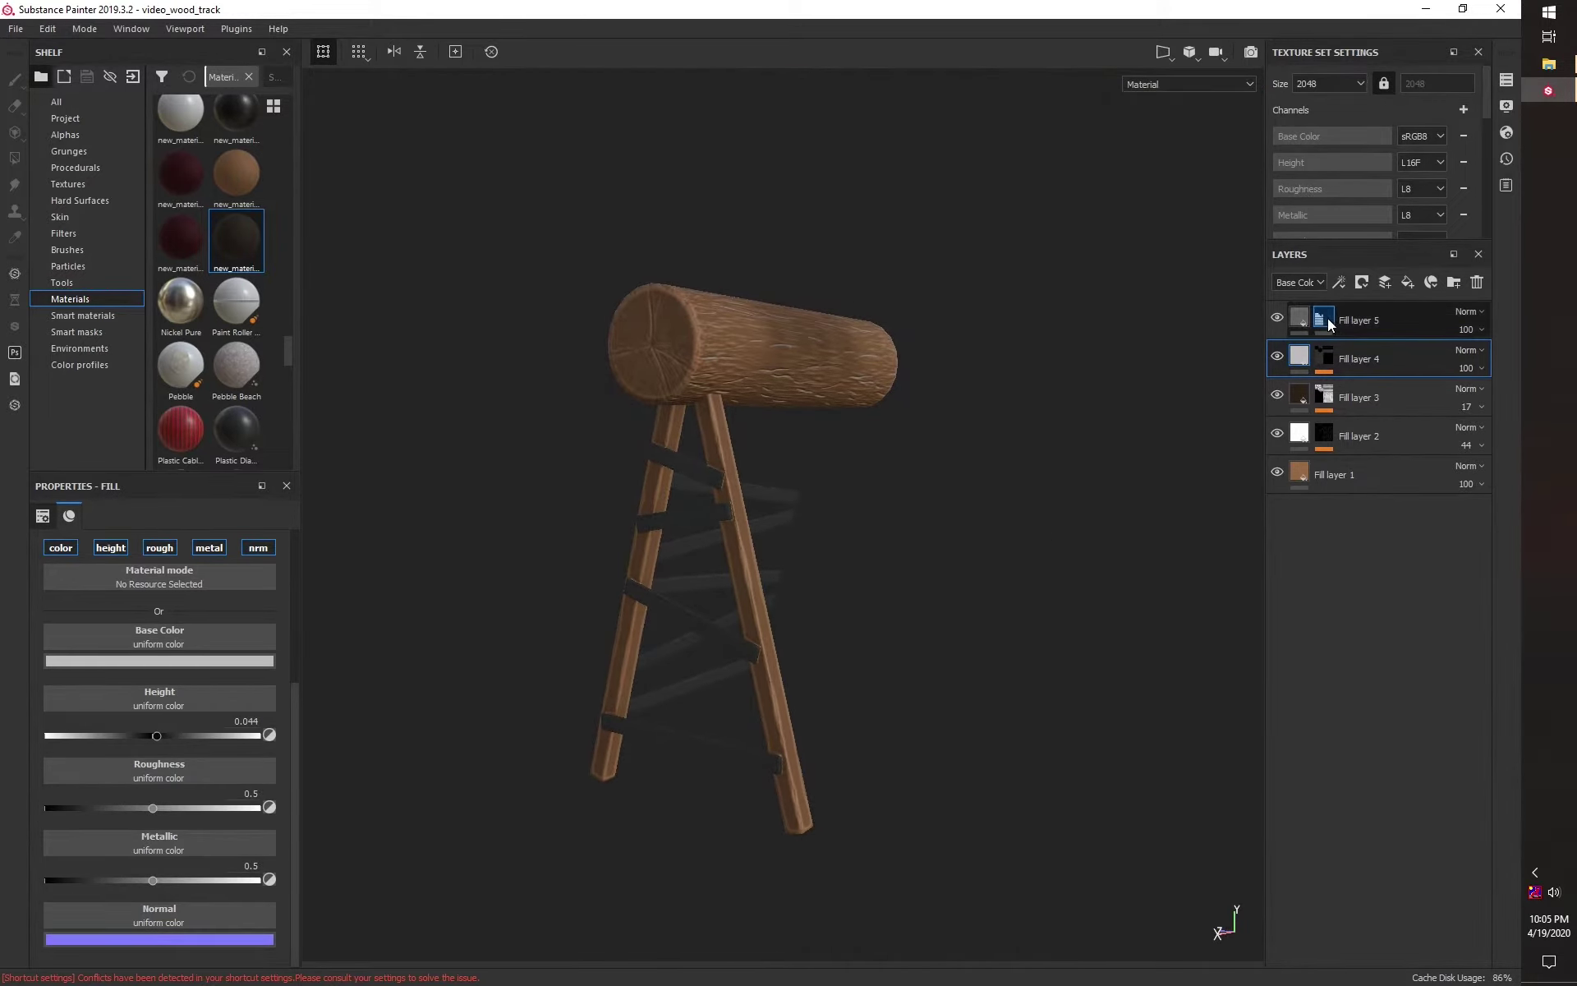
{"action": "left_click", "coordinate": [1286, 318]}
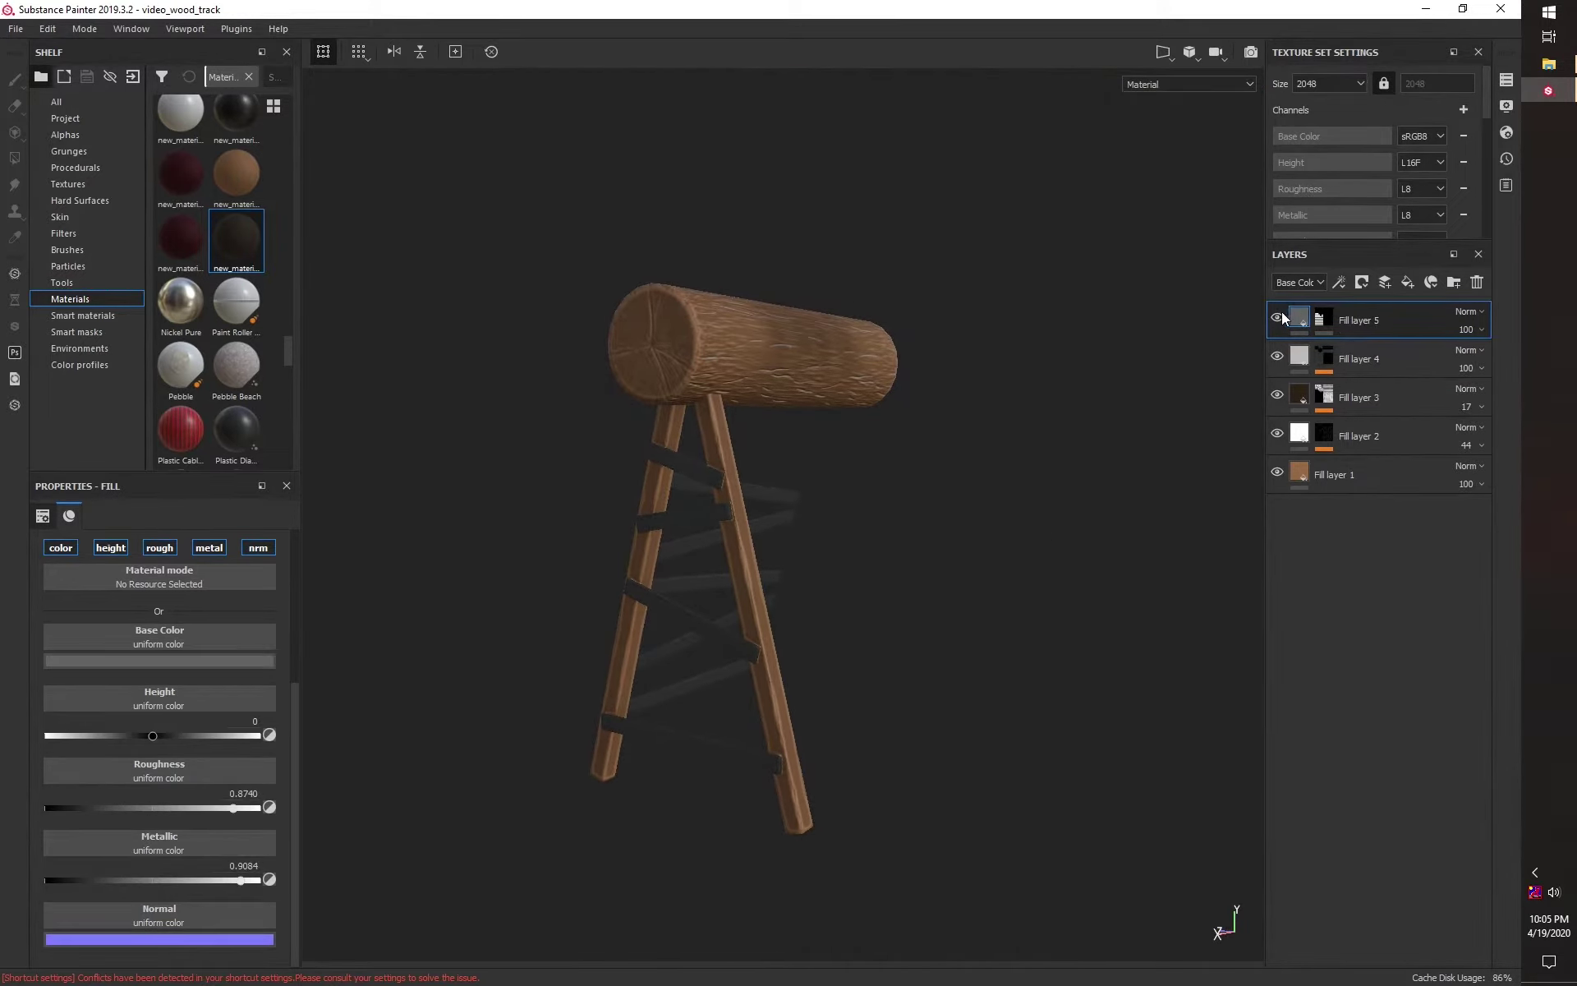
Step: Add Fill layer 6 with a black mask and a Metal Edge Wear generator
{"action": "left_click", "coordinate": [1410, 284]}
{"action": "right_click", "coordinate": [1354, 309]}
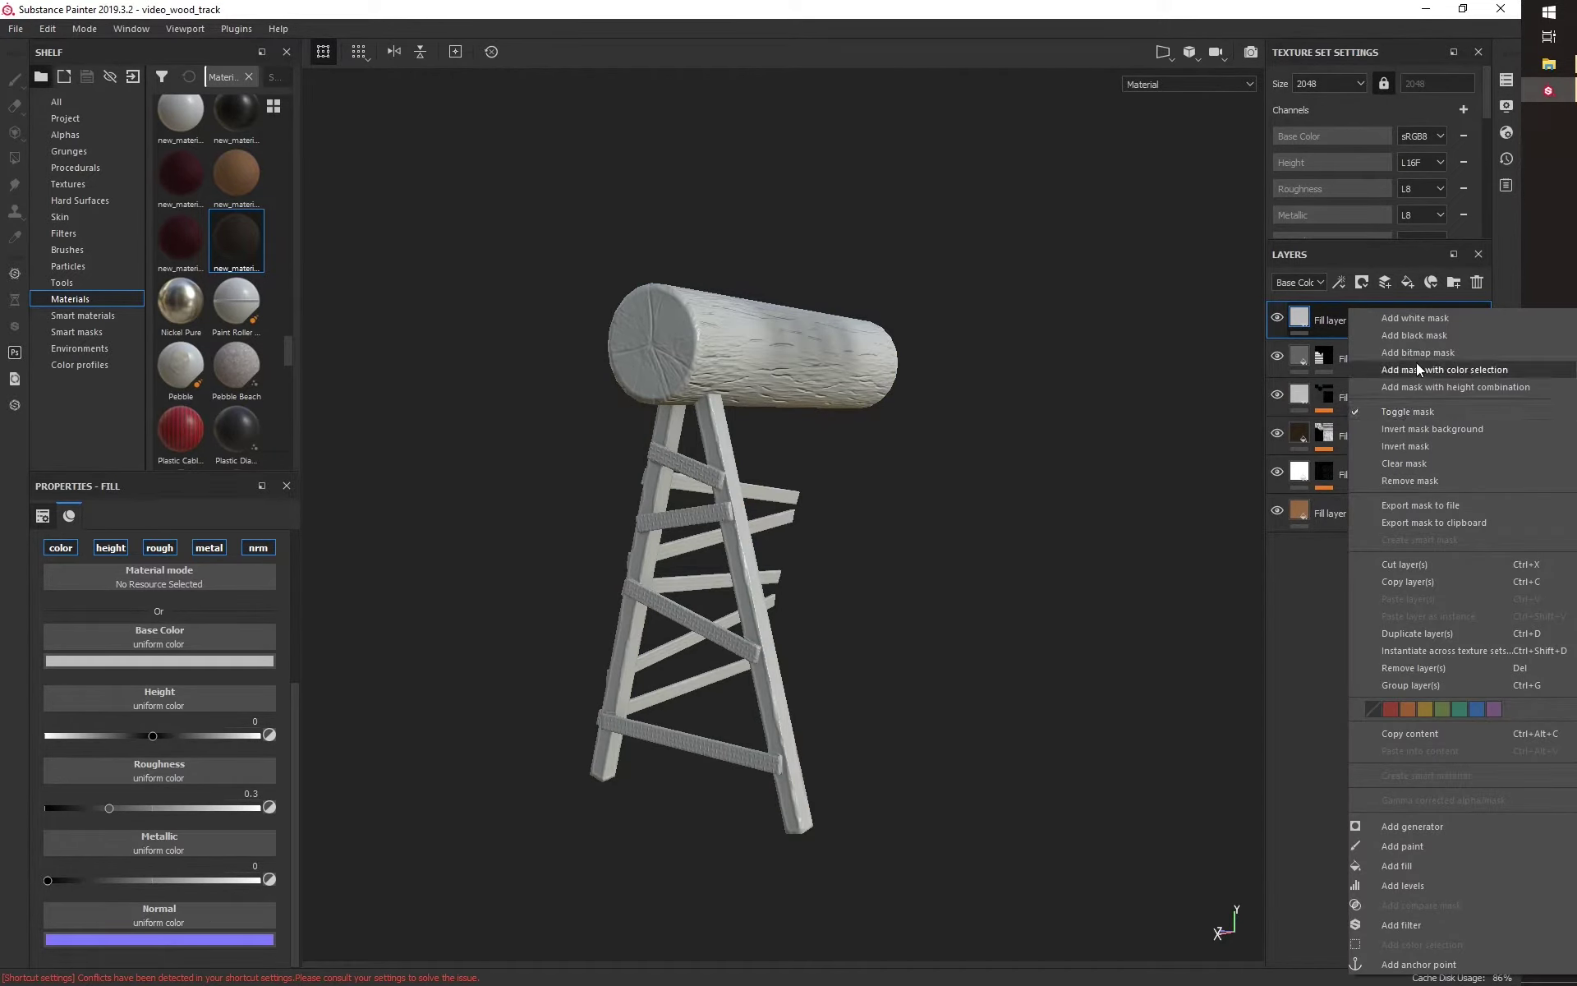
{"action": "left_click", "coordinate": [1414, 335]}
{"action": "right_click", "coordinate": [1348, 318]}
{"action": "left_click", "coordinate": [1441, 835]}
{"action": "left_click", "coordinate": [269, 721]}
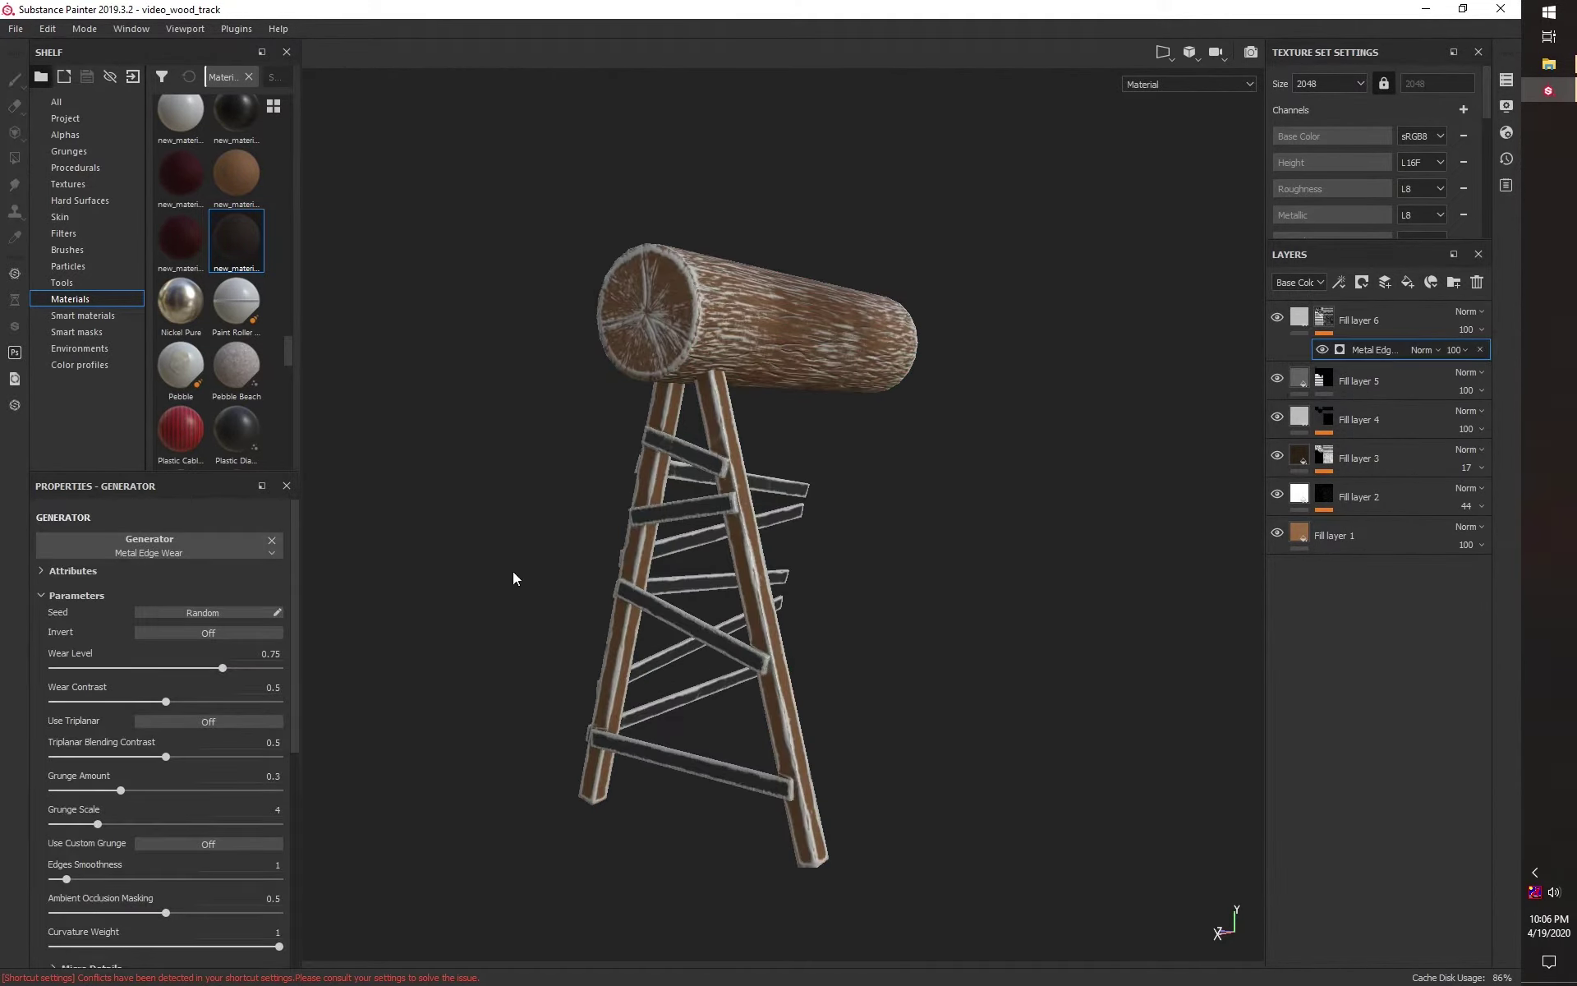
{"action": "key", "text": "4"}
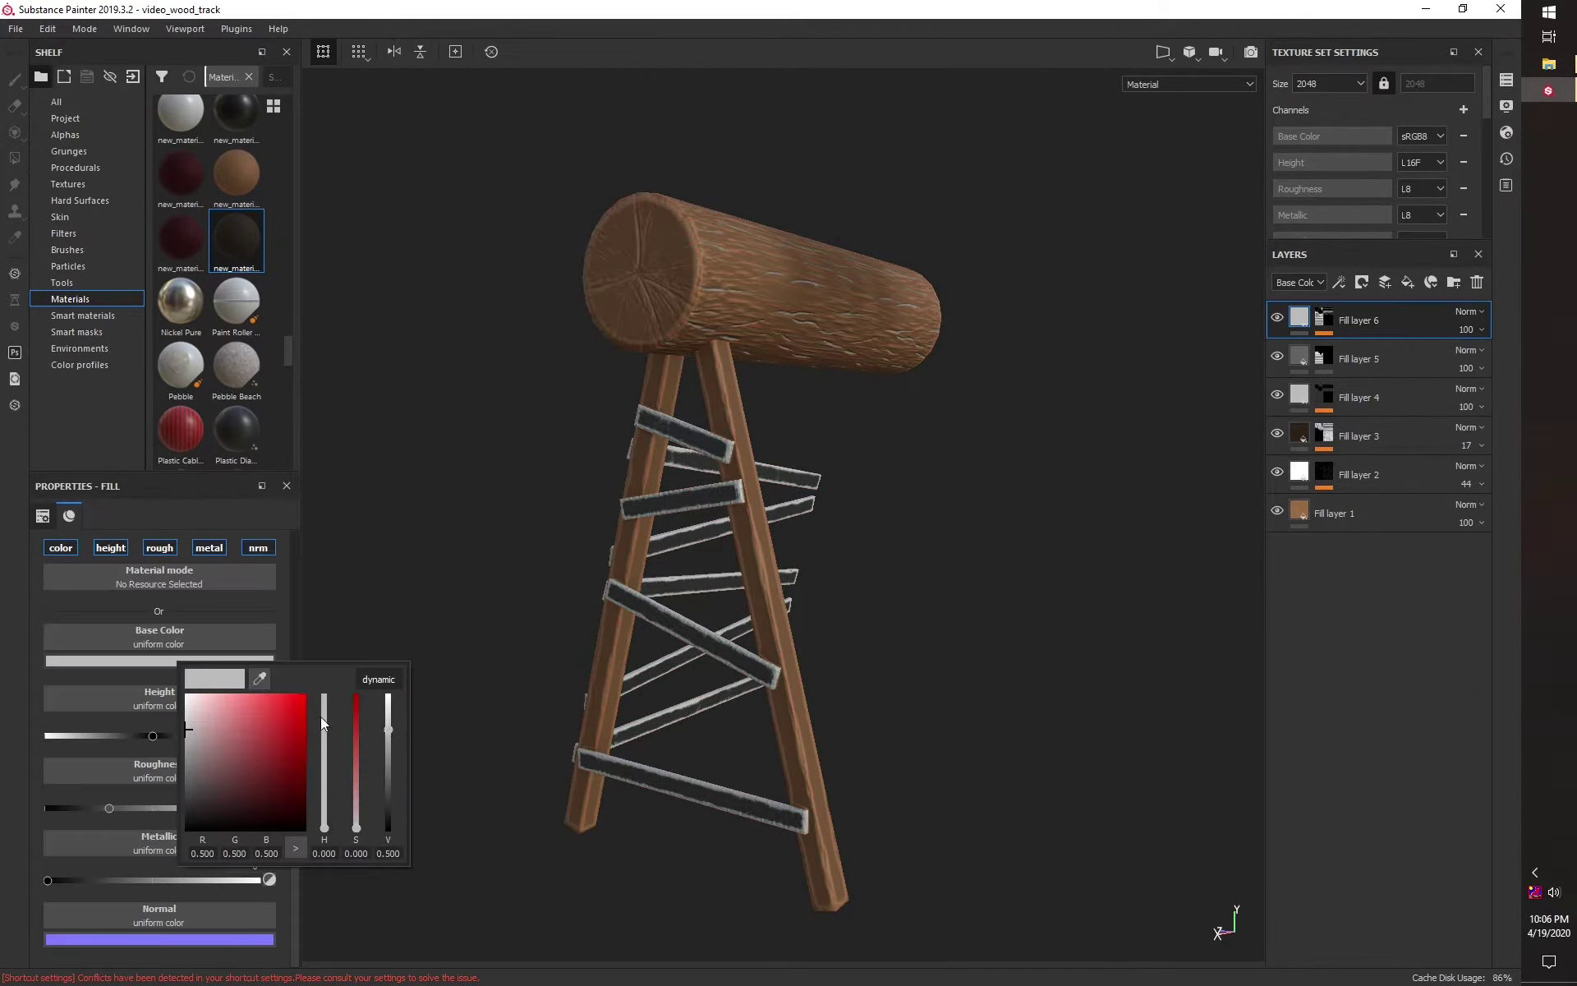
Step: Set Fill layer 6 metallic to 0.6908 and add Fill layer 7 above it
{"action": "left_click", "coordinate": [110, 566]}
{"action": "left_click", "coordinate": [194, 824]}
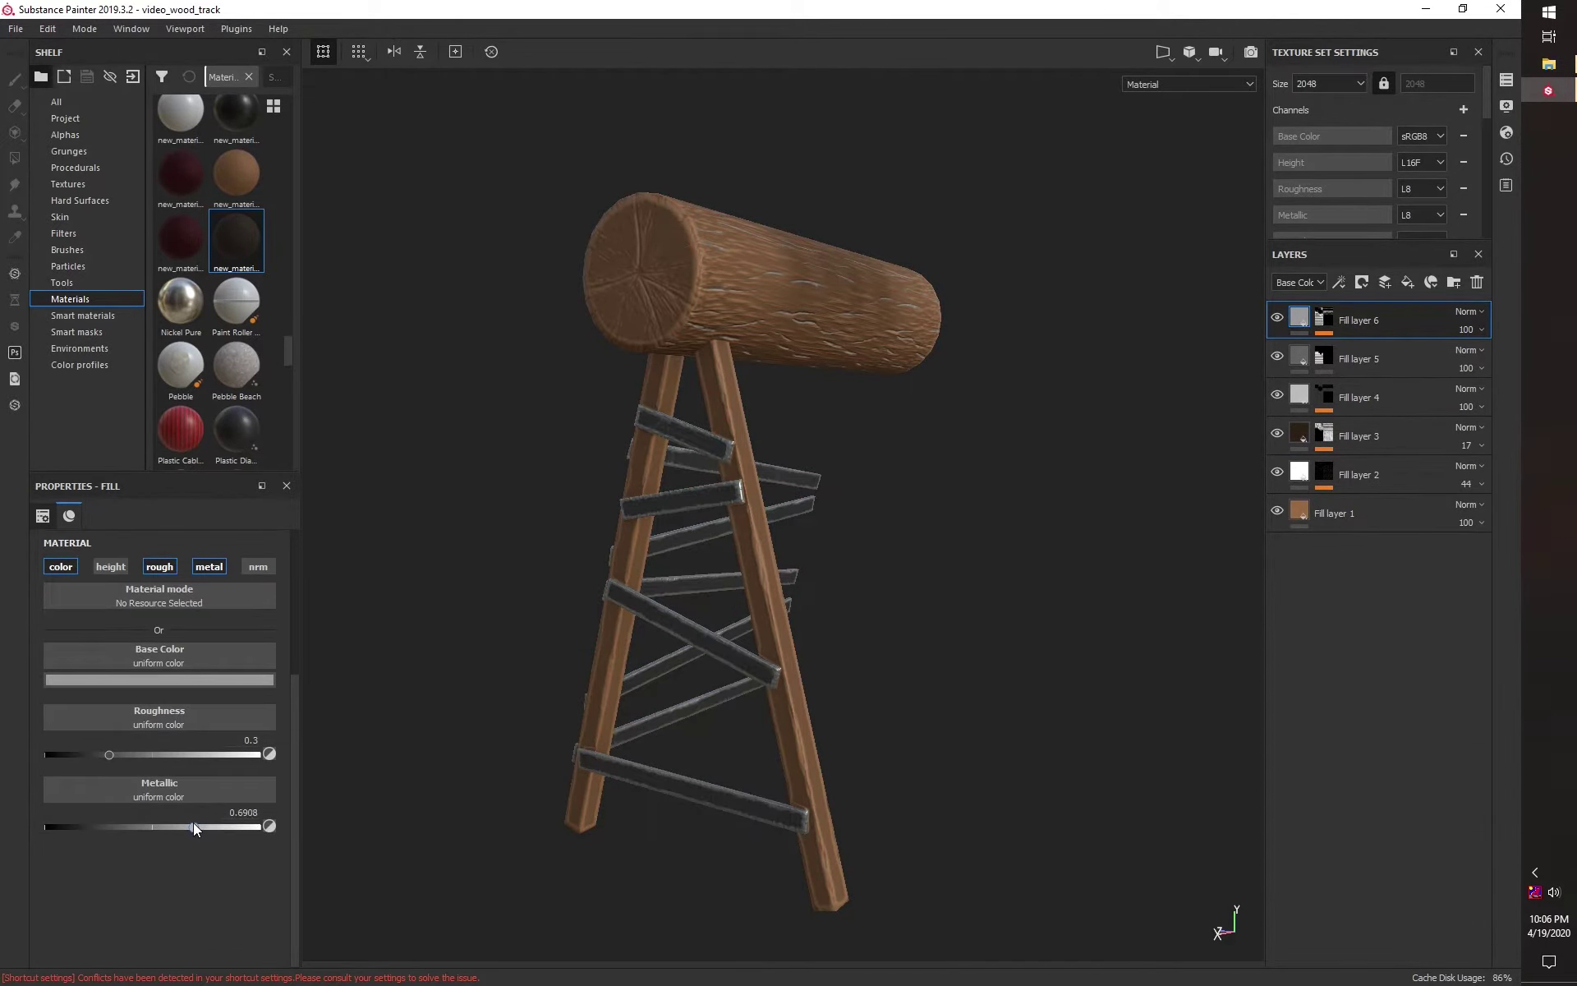
{"action": "left_click", "coordinate": [1407, 282]}
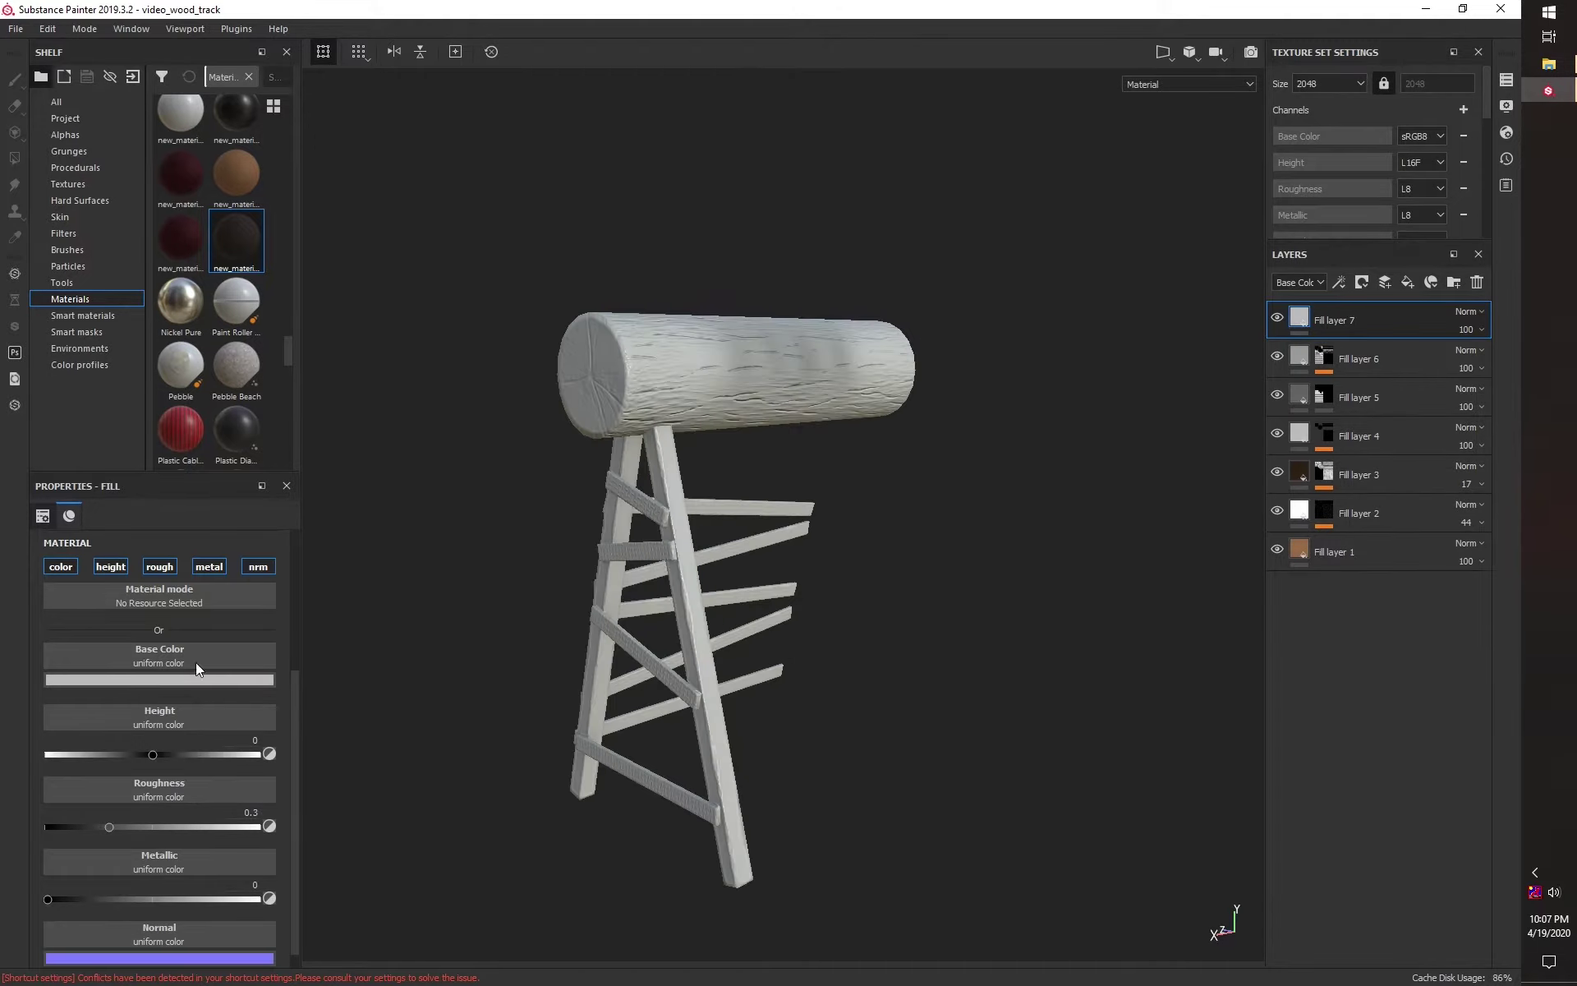
Step: Apply the dark red material to Fill layer 7 with a Mask Editor generator mask
{"action": "left_click_drag", "start_coordinate": [180, 239], "coordinate": [243, 543]}
{"action": "right_click", "coordinate": [1353, 336]}
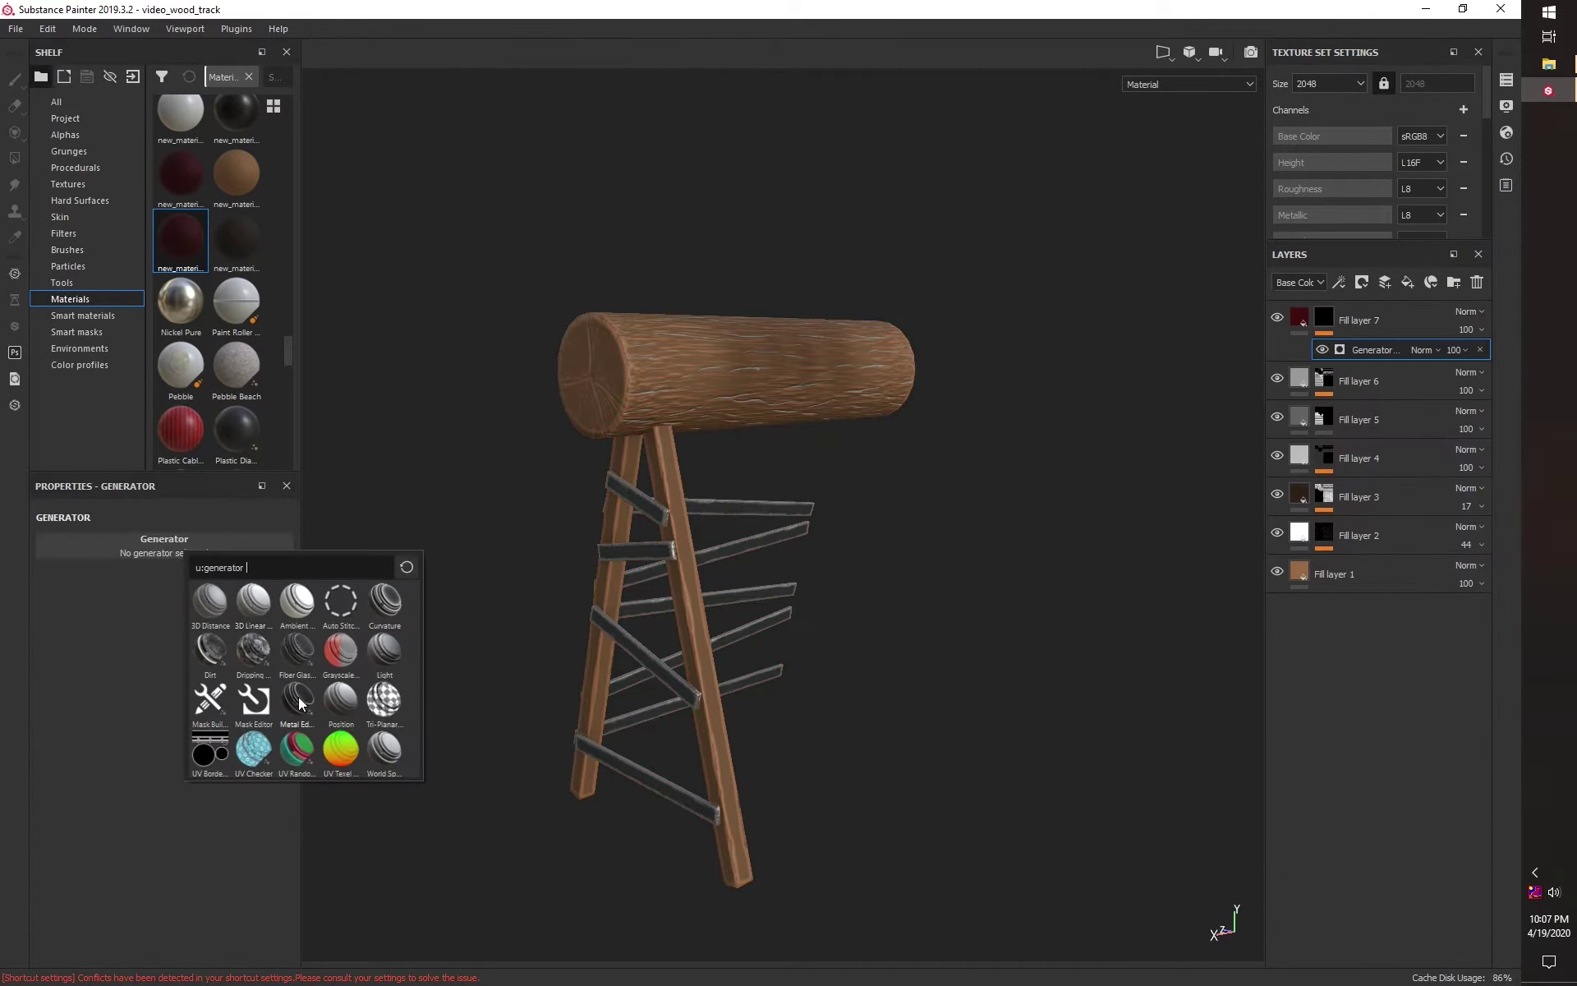
{"action": "left_click", "coordinate": [298, 696]}
{"action": "left_click", "coordinate": [144, 539]}
{"action": "left_click", "coordinate": [302, 701]}
{"action": "left_click", "coordinate": [86, 716]}
Step: Set the Mask Editor to Curvature Edges with Big 0, then add Fill layer 8
{"action": "scroll", "coordinate": [86, 716], "scroll_direction": "down", "scroll_amount": 3}
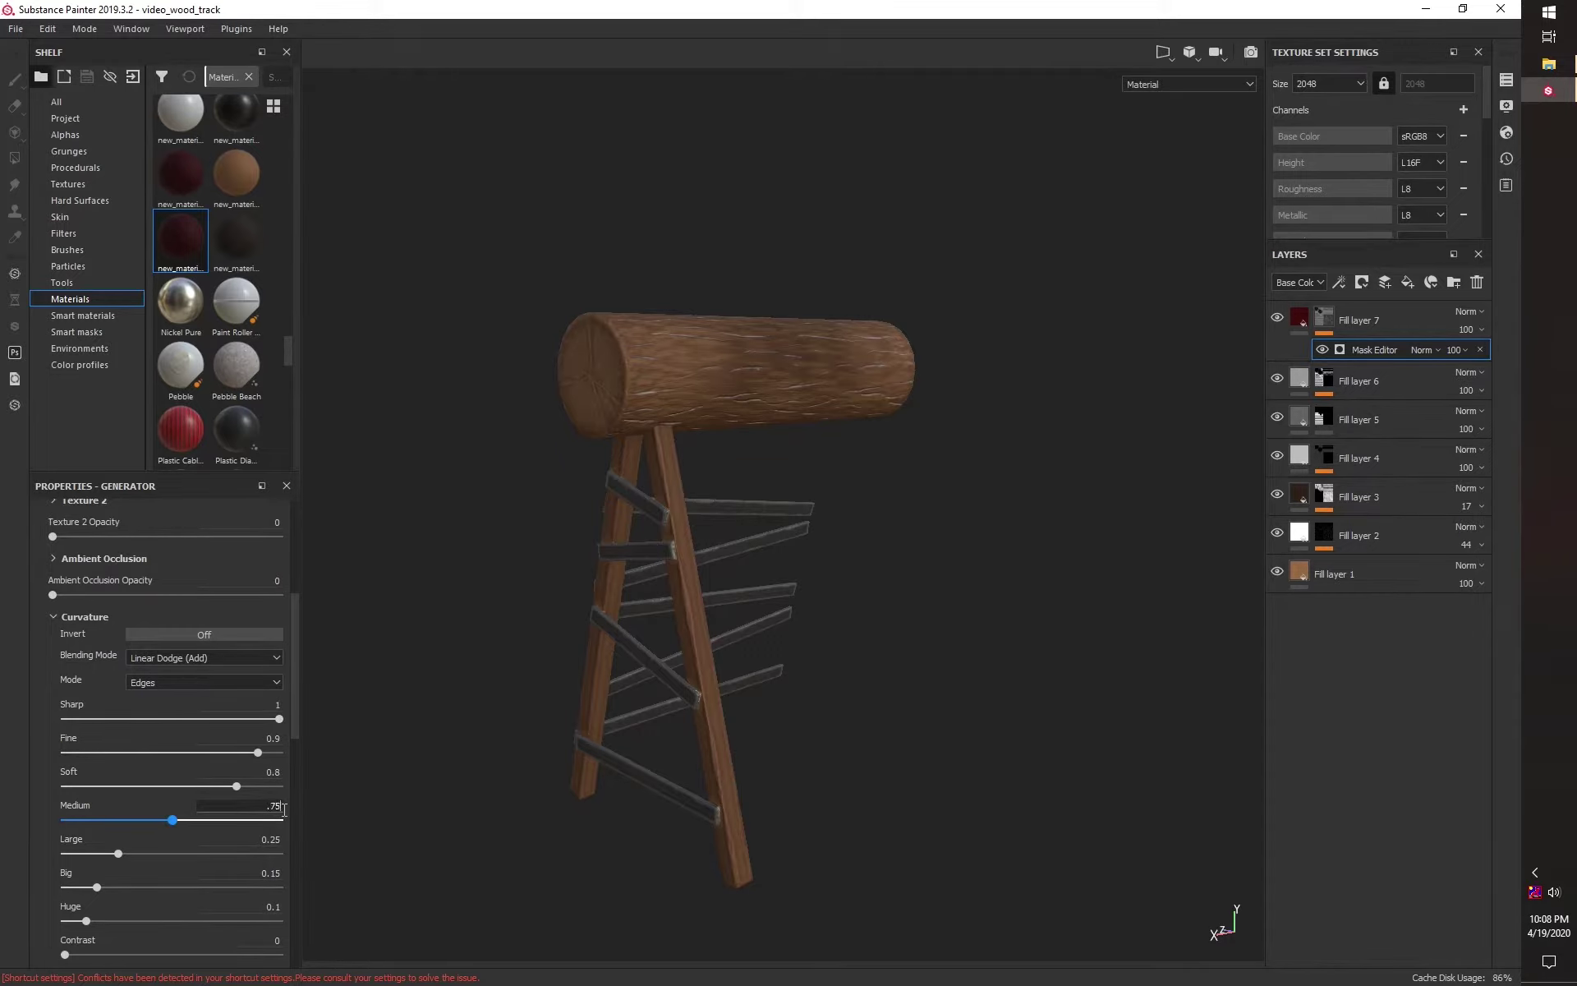
{"action": "scroll", "coordinate": [184, 883], "scroll_direction": "down", "scroll_amount": 5}
{"action": "left_click", "coordinate": [1484, 330]}
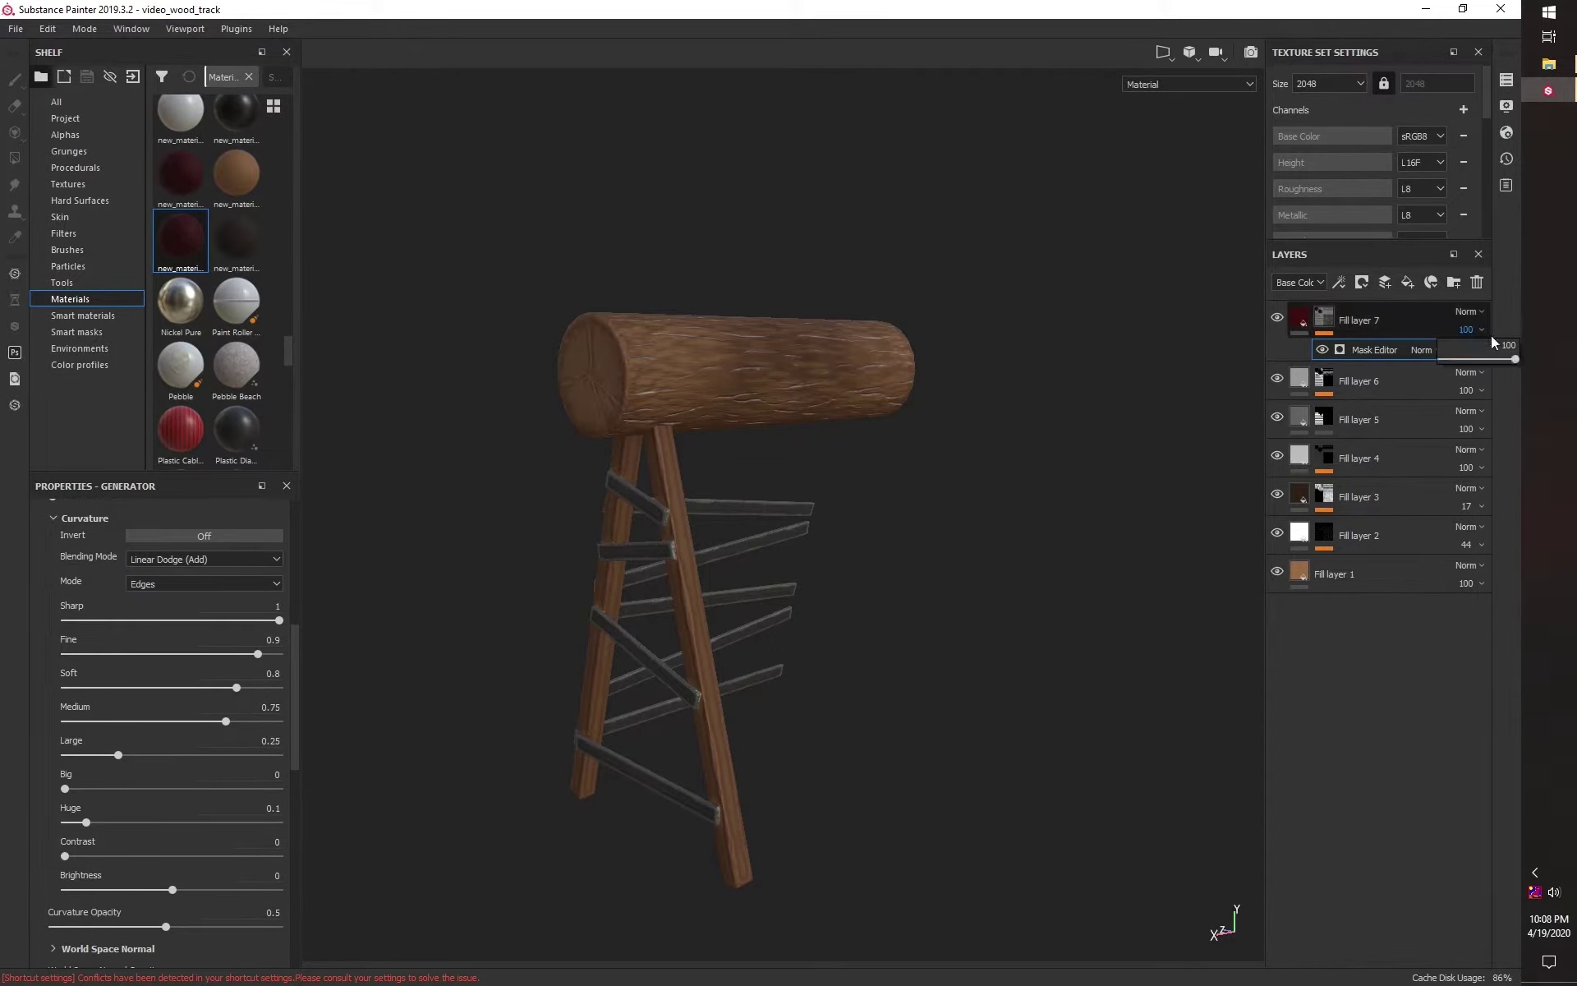
{"action": "left_click", "coordinate": [1408, 282]}
{"action": "right_click", "coordinate": [1315, 312]}
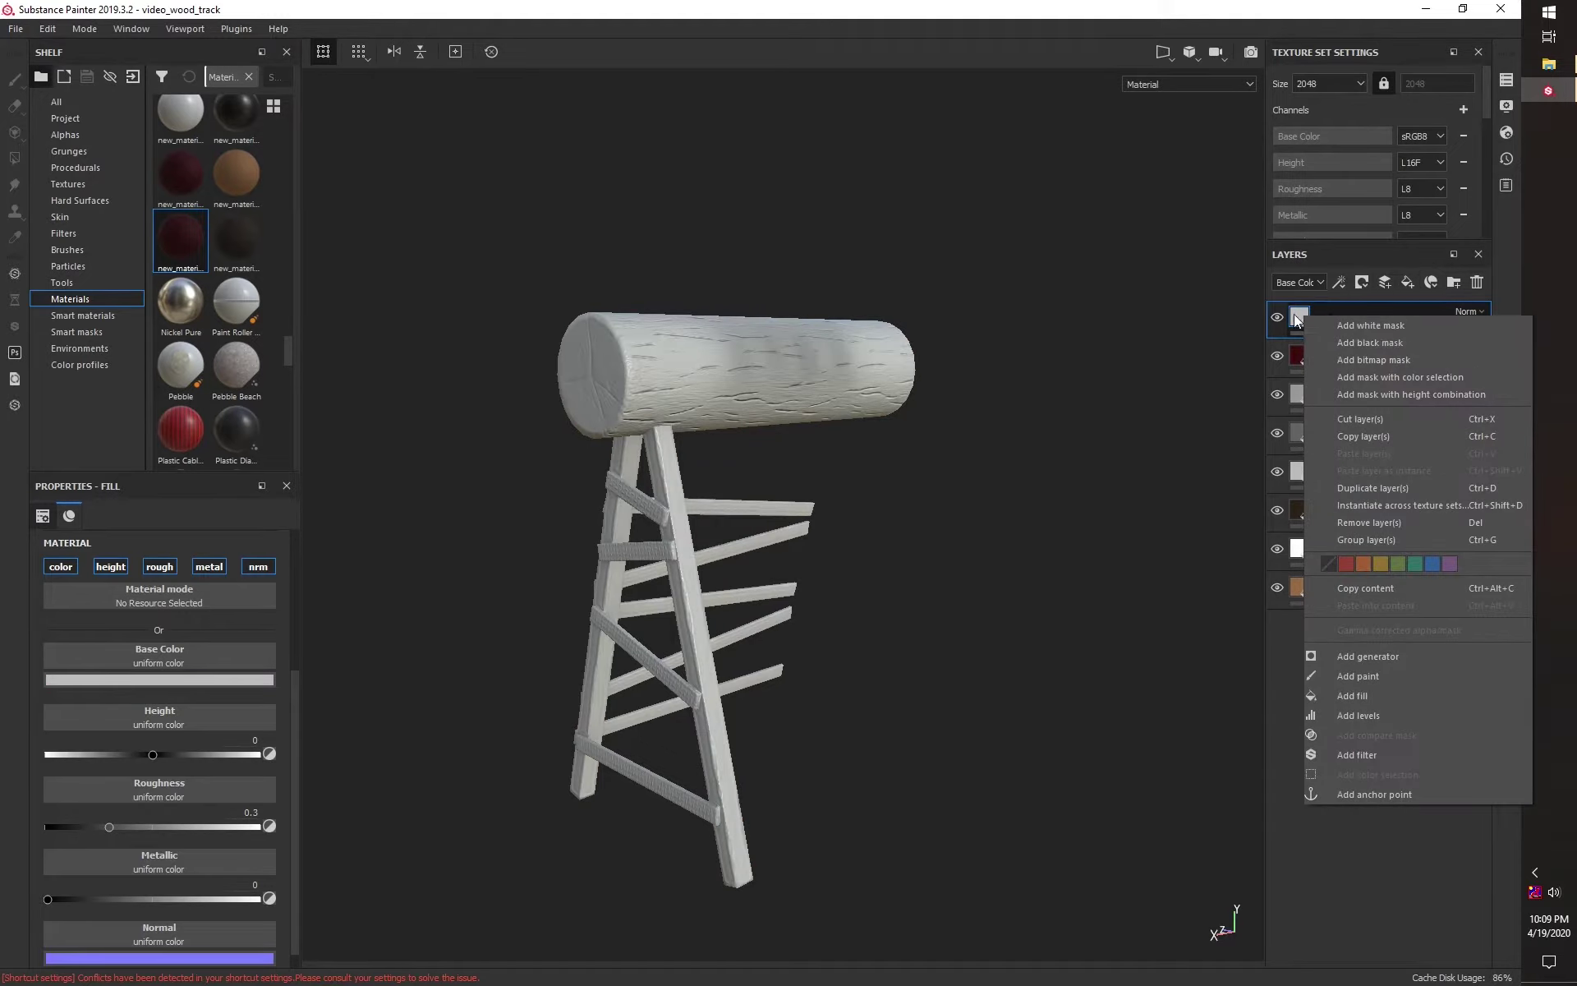
Step: Fill layer 8 with the ambient occlusion map in Multiply mode, painting its mask with brush size 17.3
{"action": "left_click", "coordinate": [110, 590]}
{"action": "left_click", "coordinate": [226, 764]}
{"action": "left_click", "coordinate": [1471, 311]}
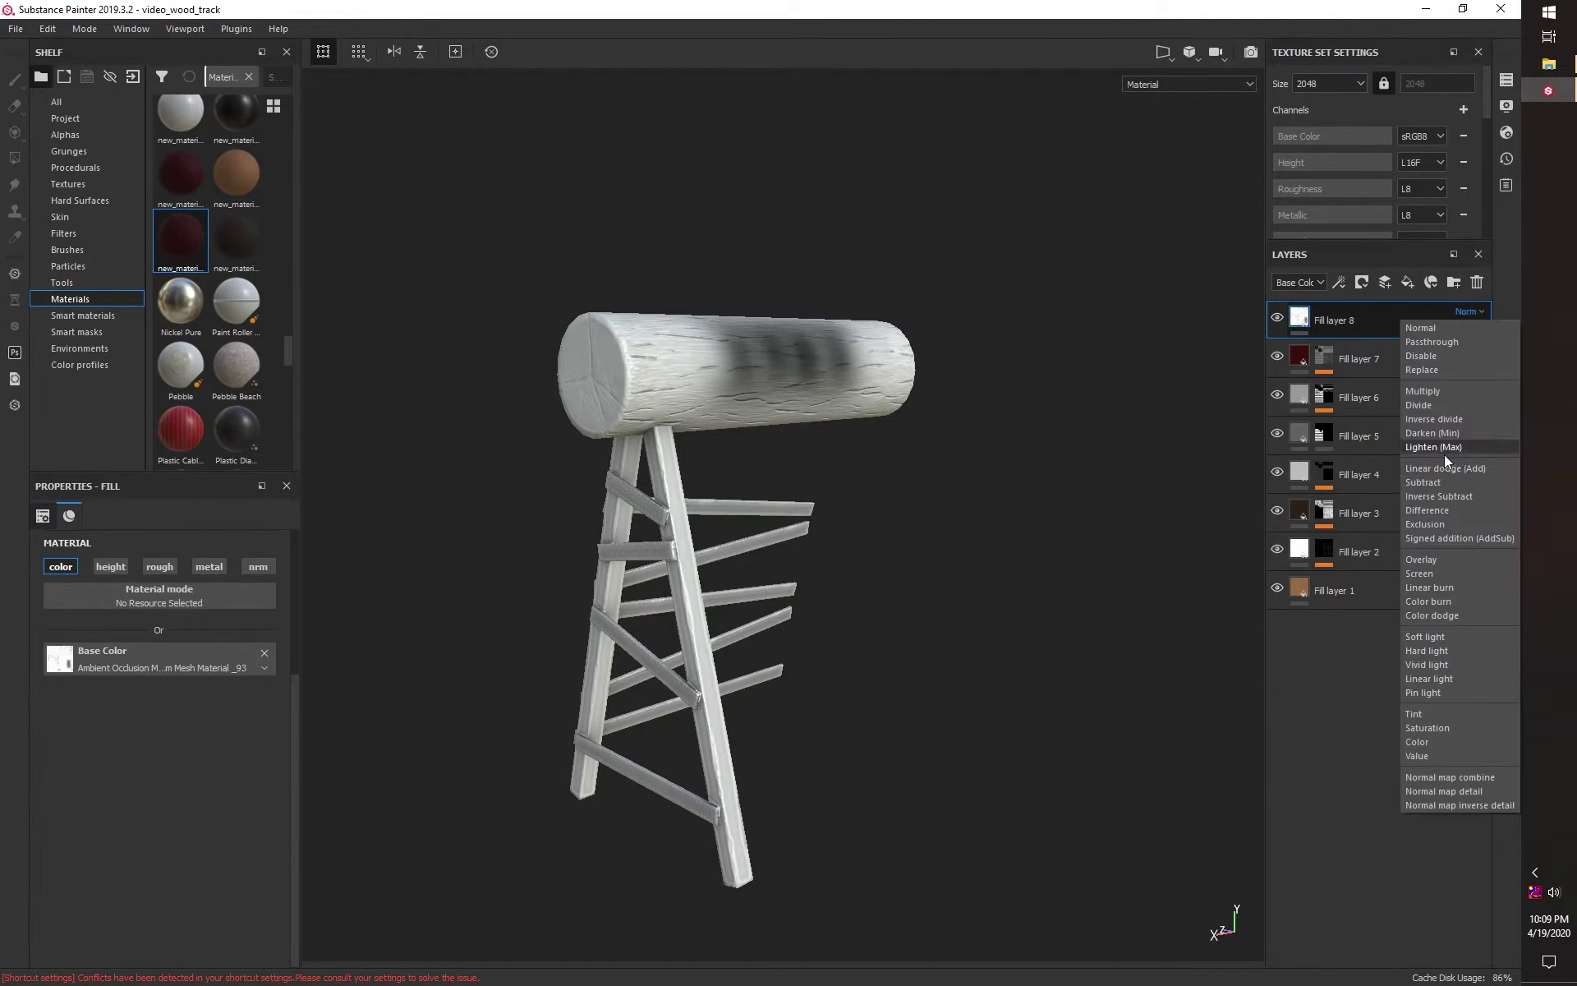
{"action": "left_click", "coordinate": [1444, 455]}
{"action": "left_click", "coordinate": [795, 348]}
{"action": "key", "text": "1"}
{"action": "left_click_drag", "start_coordinate": [795, 348], "coordinate": [822, 278], "text": "alt"}
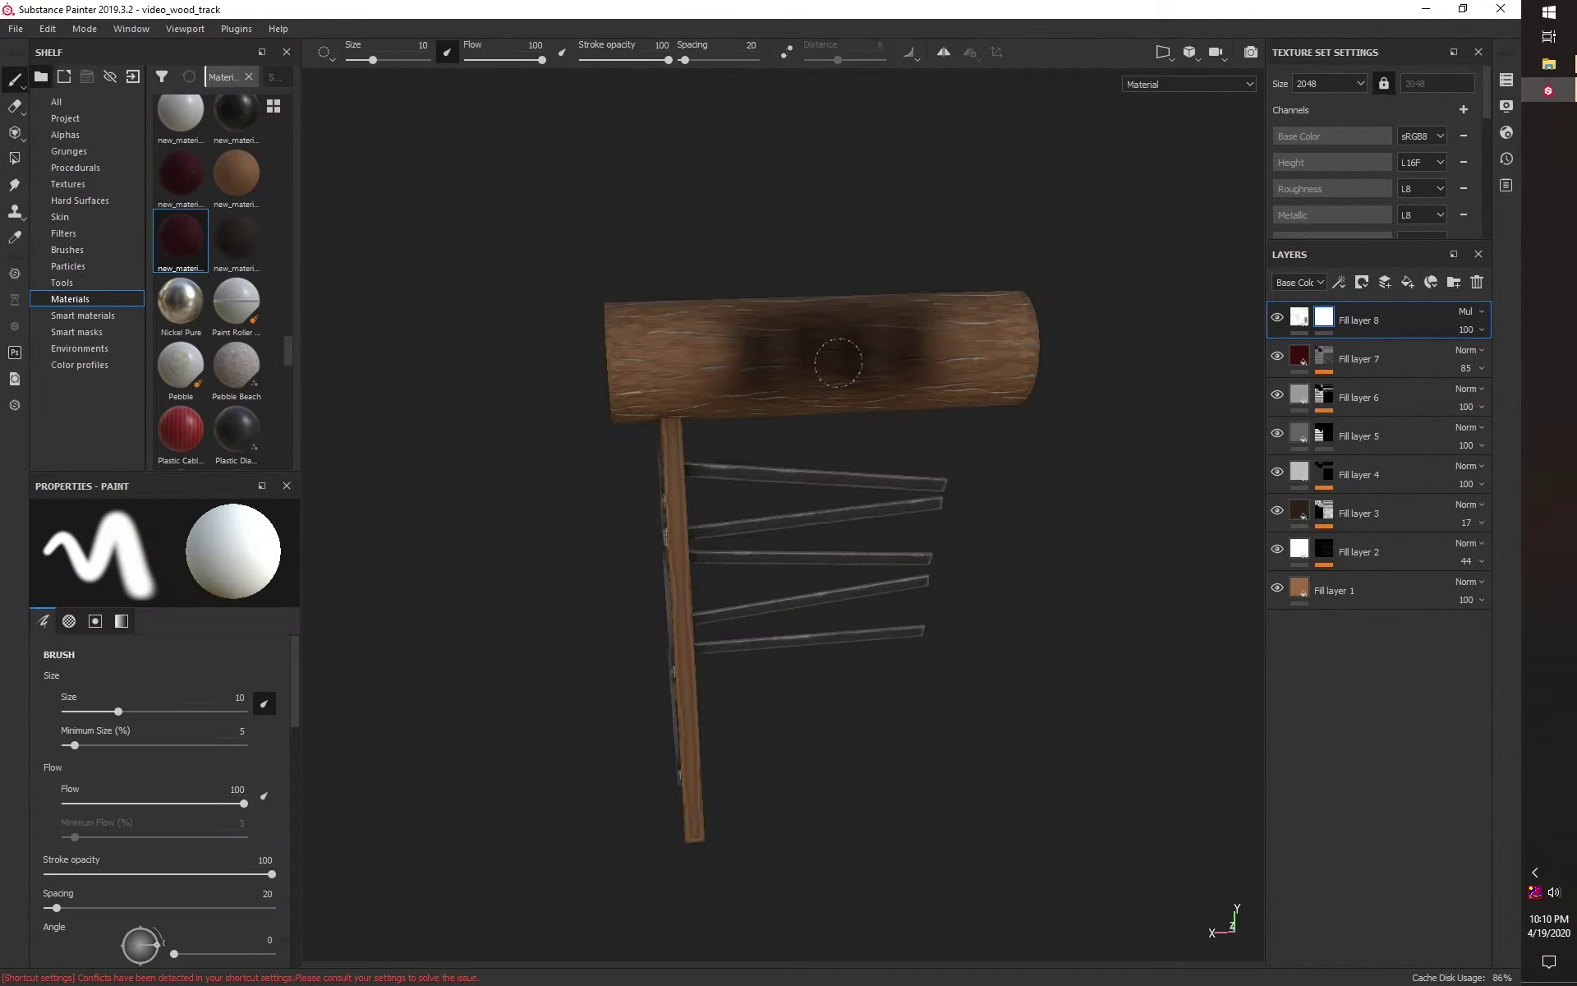
{"action": "right_click_drag", "start_coordinate": [823, 277], "coordinate": [838, 322], "text": "ctrl"}
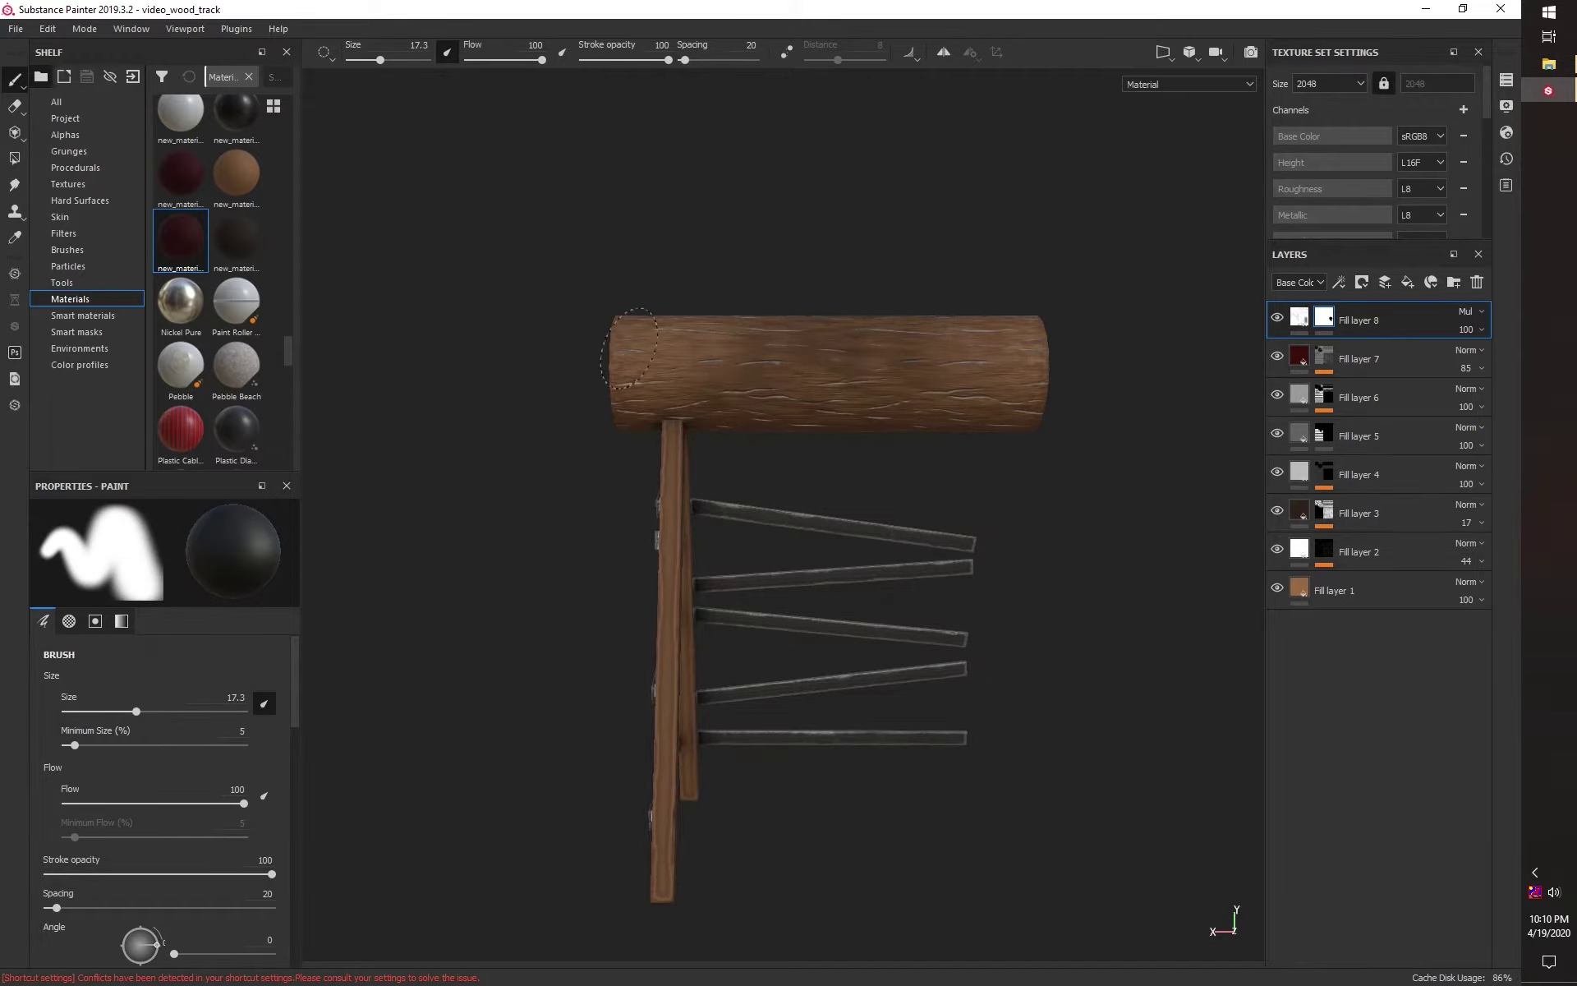
{"action": "key", "text": "f"}
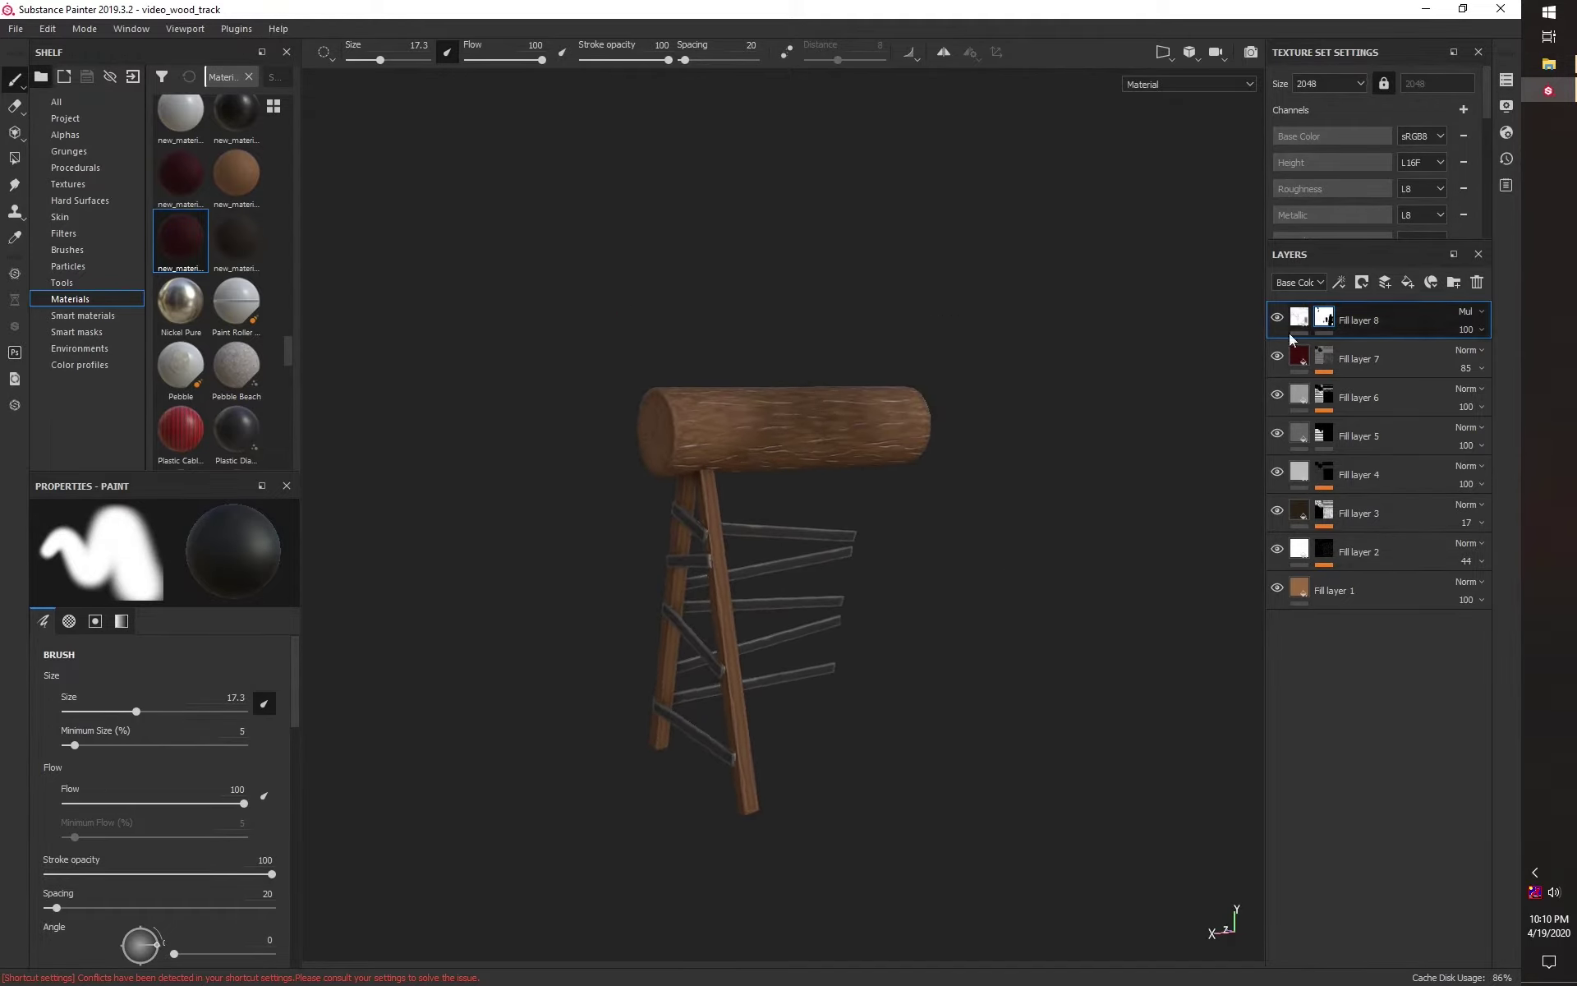
Step: Add Fill layer 9 with a Dirt generator and a Paint polygon fill on the log
{"action": "left_click", "coordinate": [1408, 281]}
{"action": "right_click", "coordinate": [1315, 316]}
{"action": "left_click", "coordinate": [1330, 723]}
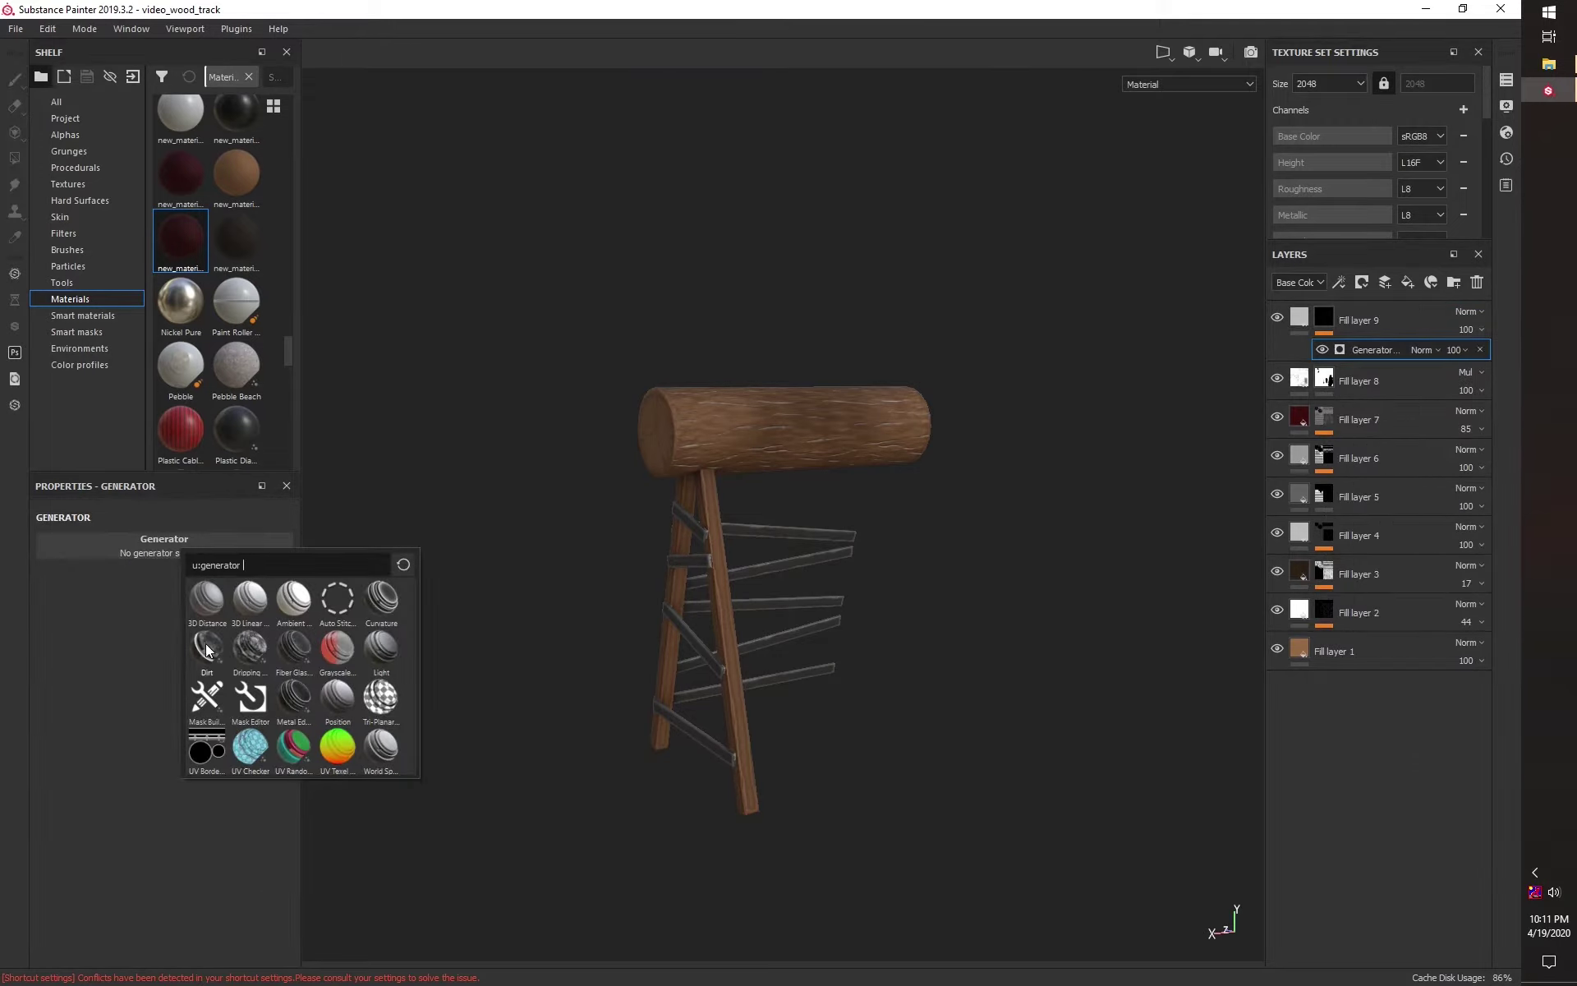
{"action": "left_click", "coordinate": [205, 608]}
{"action": "right_click", "coordinate": [1350, 354]}
{"action": "left_click", "coordinate": [1381, 460]}
{"action": "key", "text": "4"}
{"action": "mouse_move", "coordinate": [826, 435]}
{"action": "left_mouse_down", "text": "alt"}
{"action": "mouse_move", "coordinate": [874, 558]}
{"action": "mouse_move", "coordinate": [739, 567]}
{"action": "left_mouse_up", "text": "alt"}
Step: Turn off Use Triplanar on the Dirt generator and set roughness to 0.75
{"action": "left_click", "coordinate": [1359, 372]}
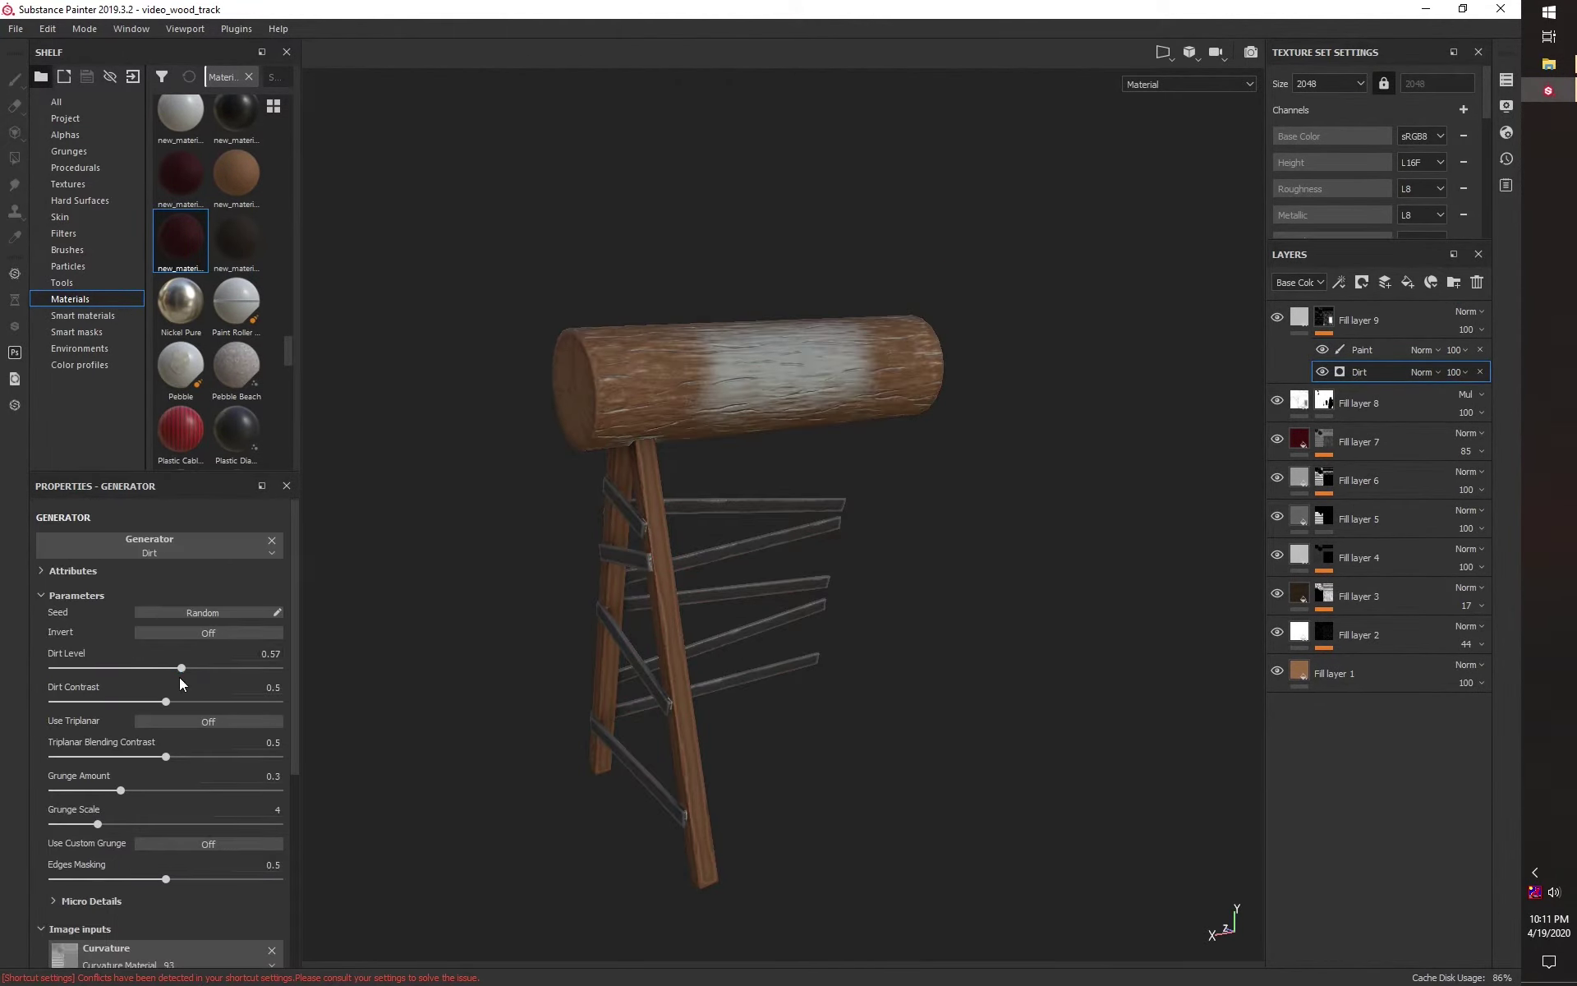
{"action": "left_click", "coordinate": [206, 726]}
{"action": "left_click_drag", "start_coordinate": [715, 394], "coordinate": [1118, 369], "text": "alt"}
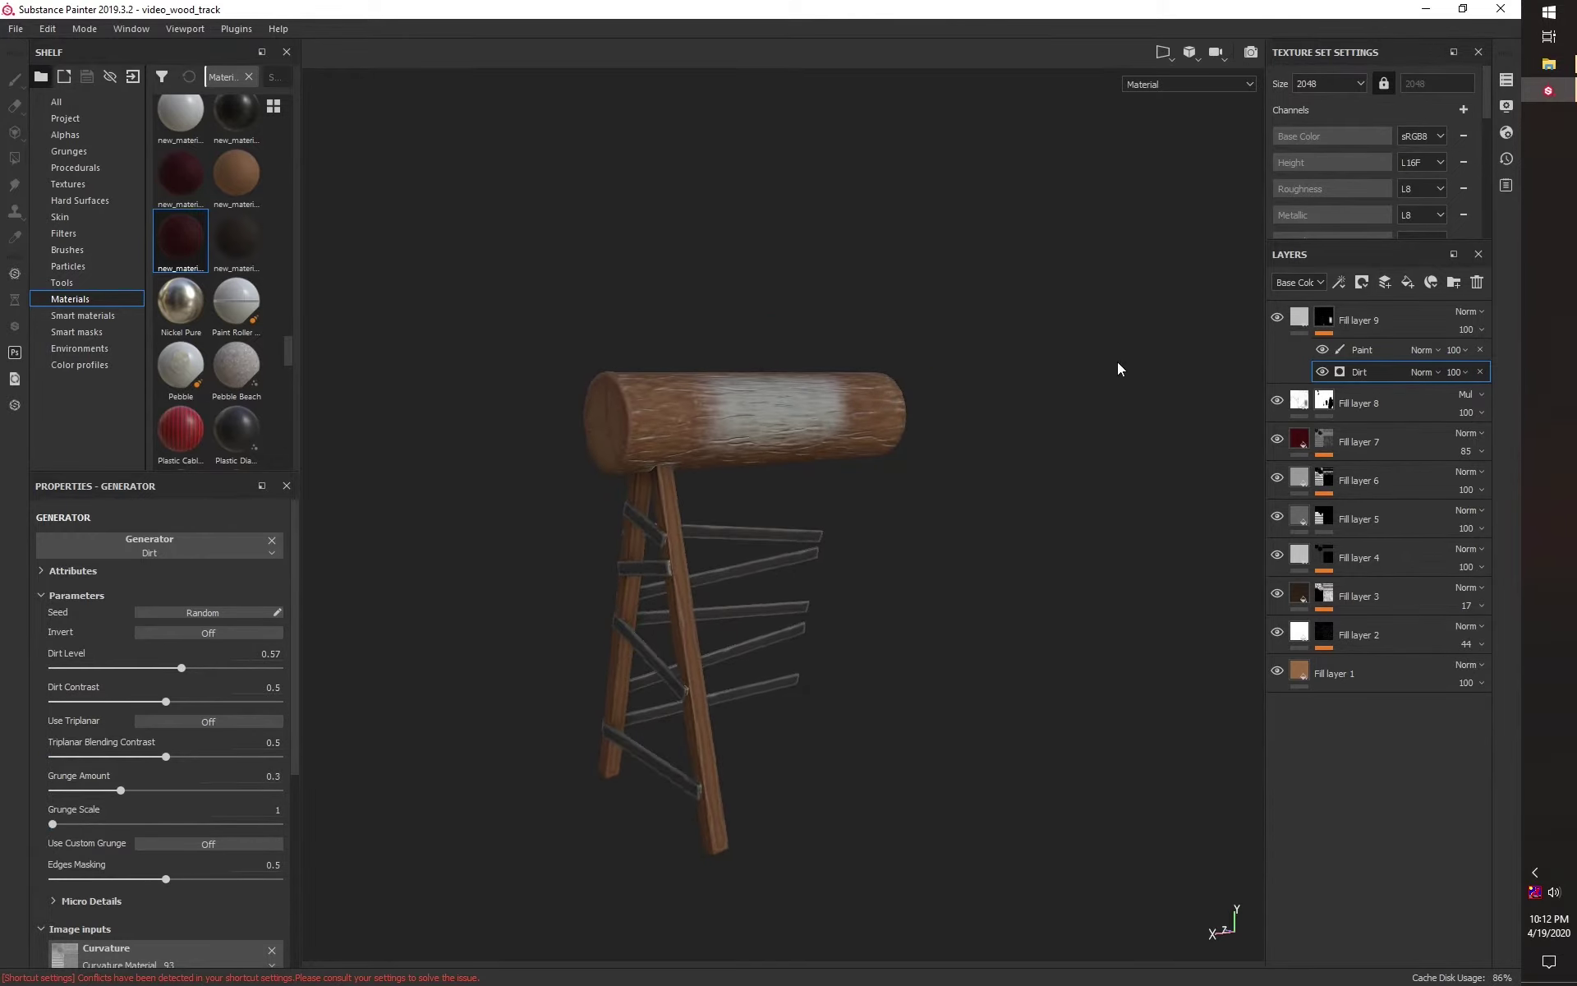
{"action": "type", "text": "0.75"}
{"action": "key", "text": "Return"}
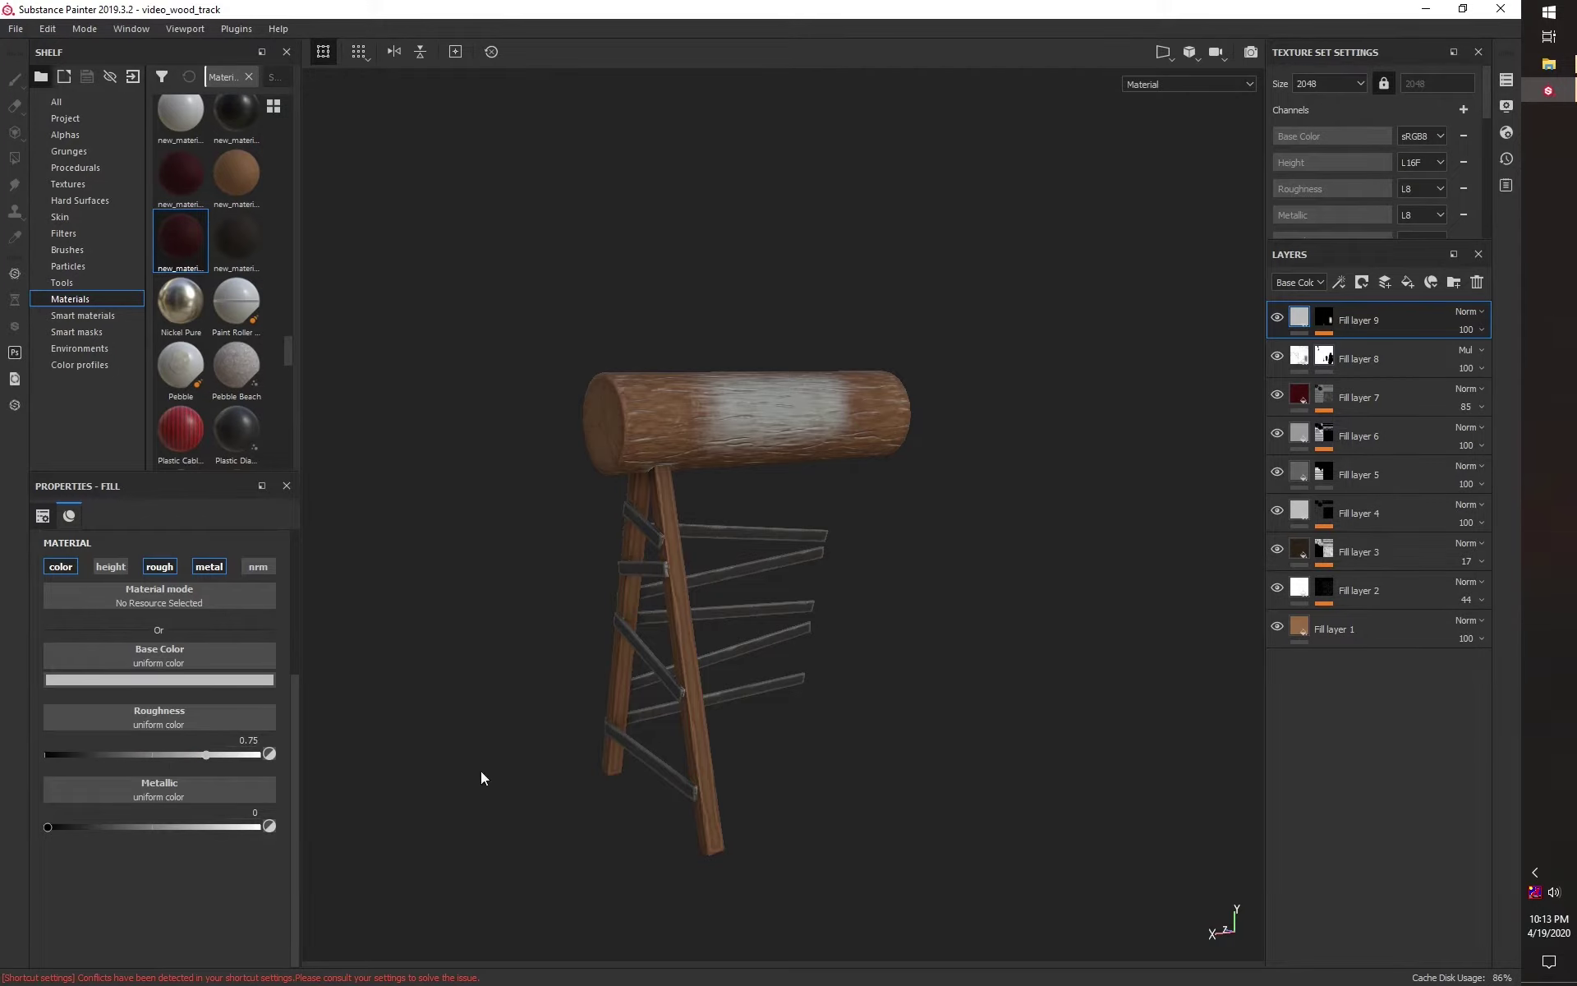
Step: Show the wooden track's texture set and open the viewport display settings
{"action": "left_click", "coordinate": [1506, 105]}
{"action": "left_click", "coordinate": [1161, 116]}
{"action": "left_click", "coordinate": [1506, 105]}
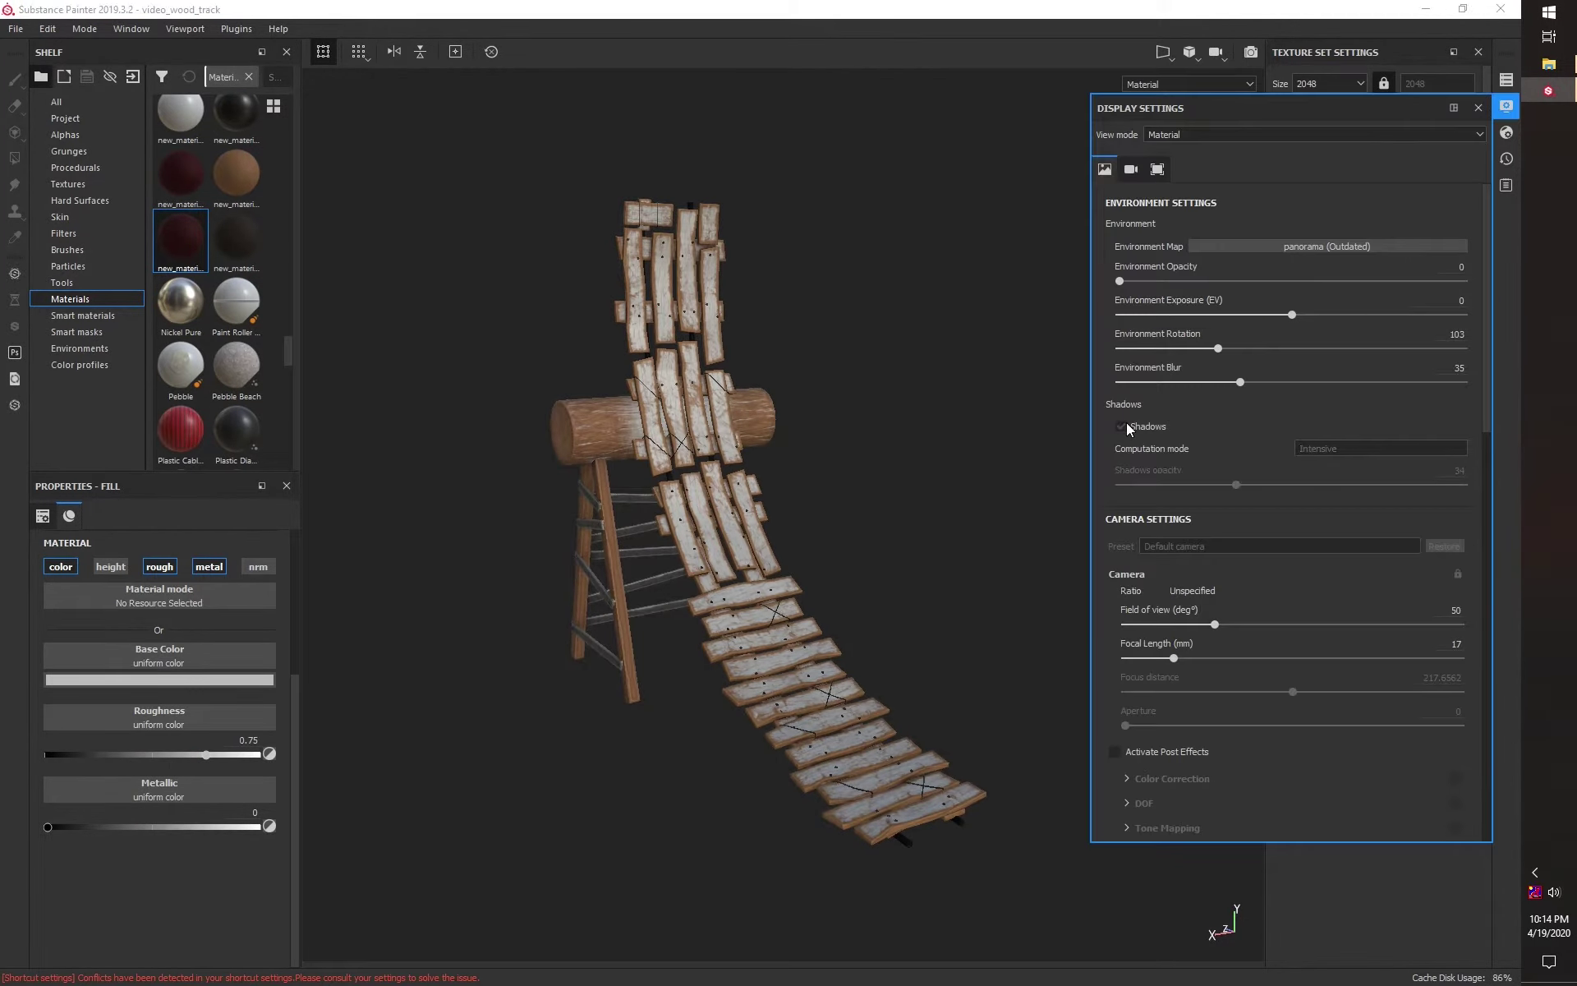
{"action": "left_click", "coordinate": [915, 806]}
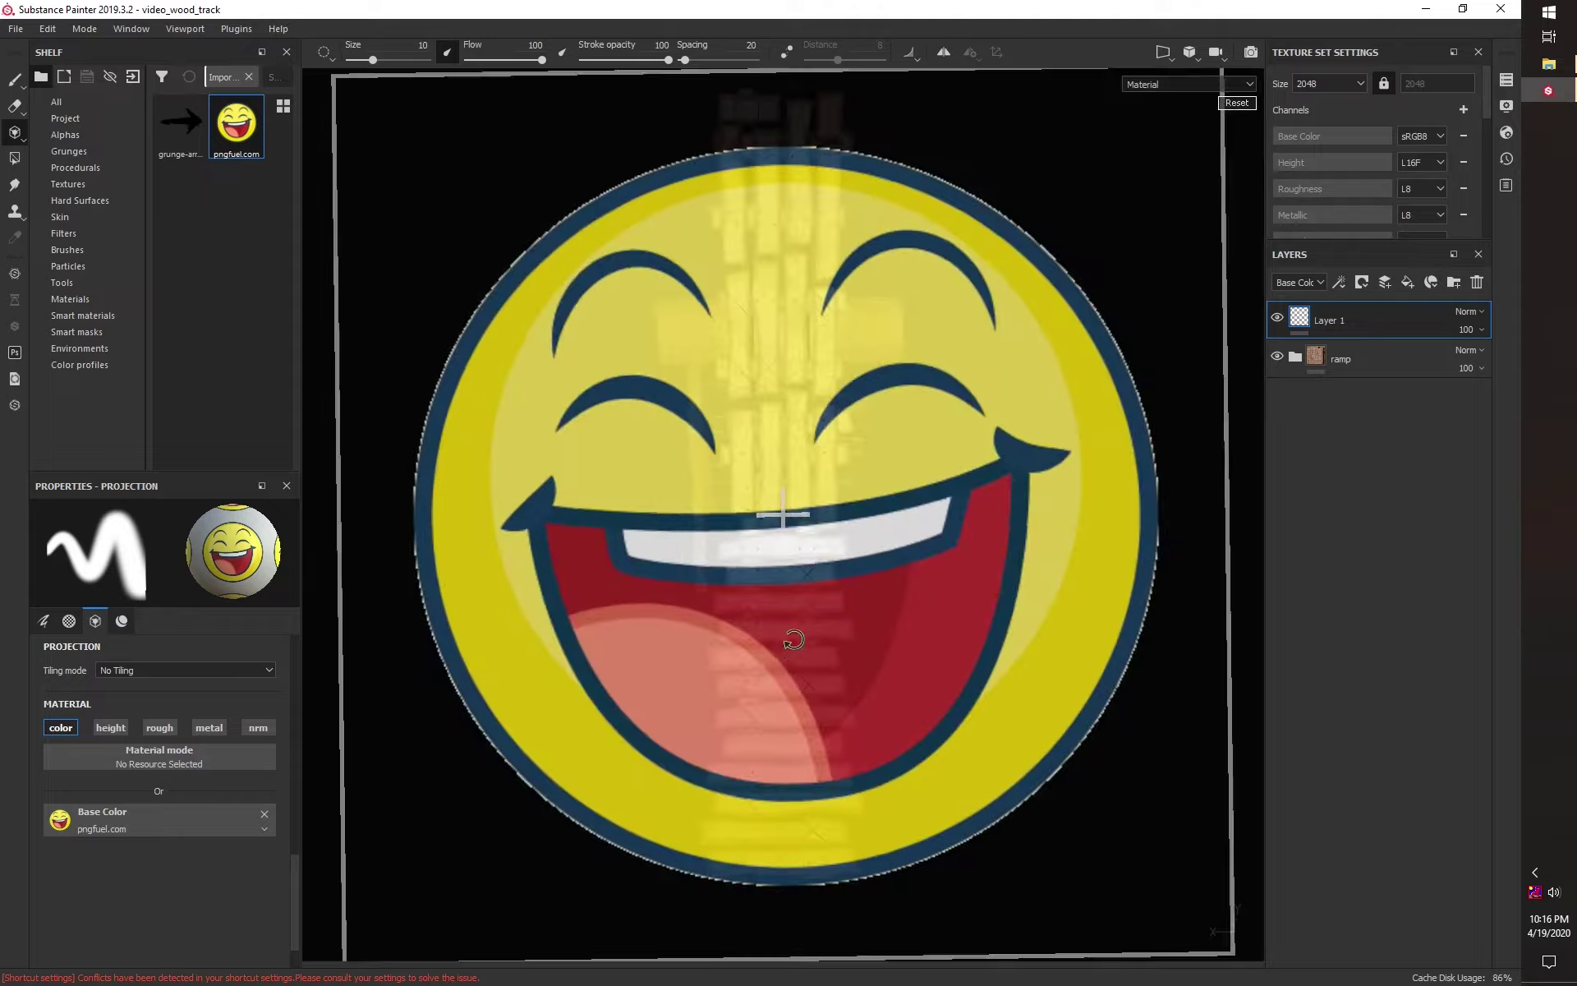
Step: Shrink, straighten and move the smiley projection onto the lower ramp planks
{"action": "right_click_drag", "start_coordinate": [794, 640], "coordinate": [811, 540]}
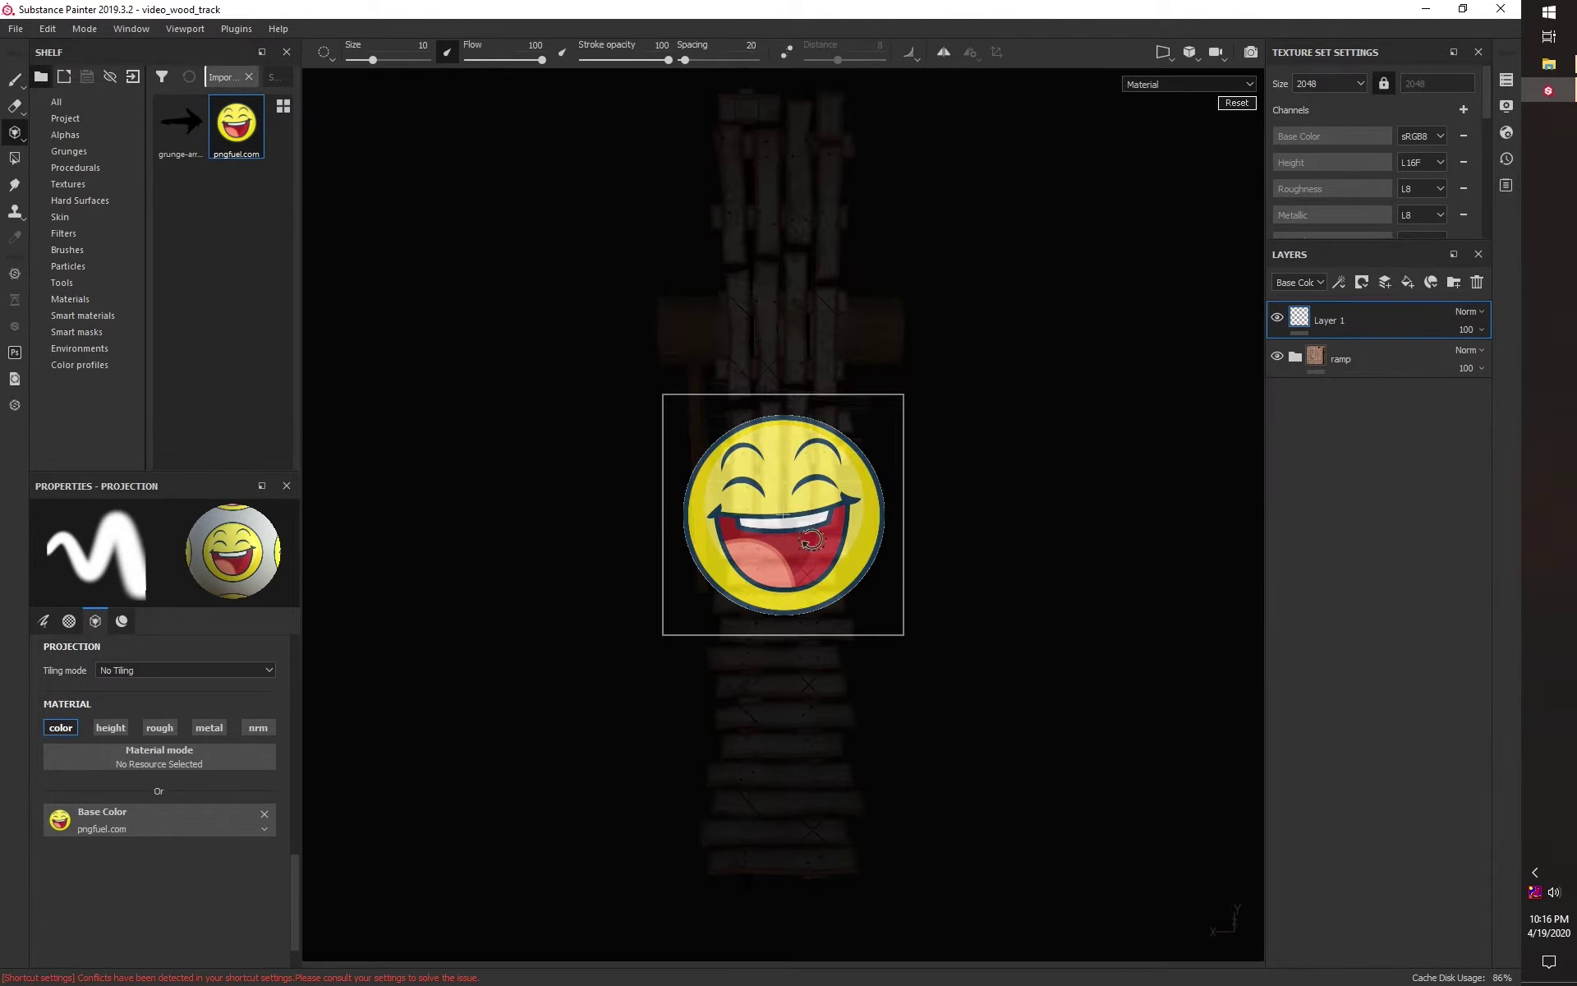
{"action": "left_click_drag", "start_coordinate": [811, 540], "coordinate": [823, 567]}
{"action": "middle_click_drag", "start_coordinate": [796, 542], "coordinate": [786, 715]}
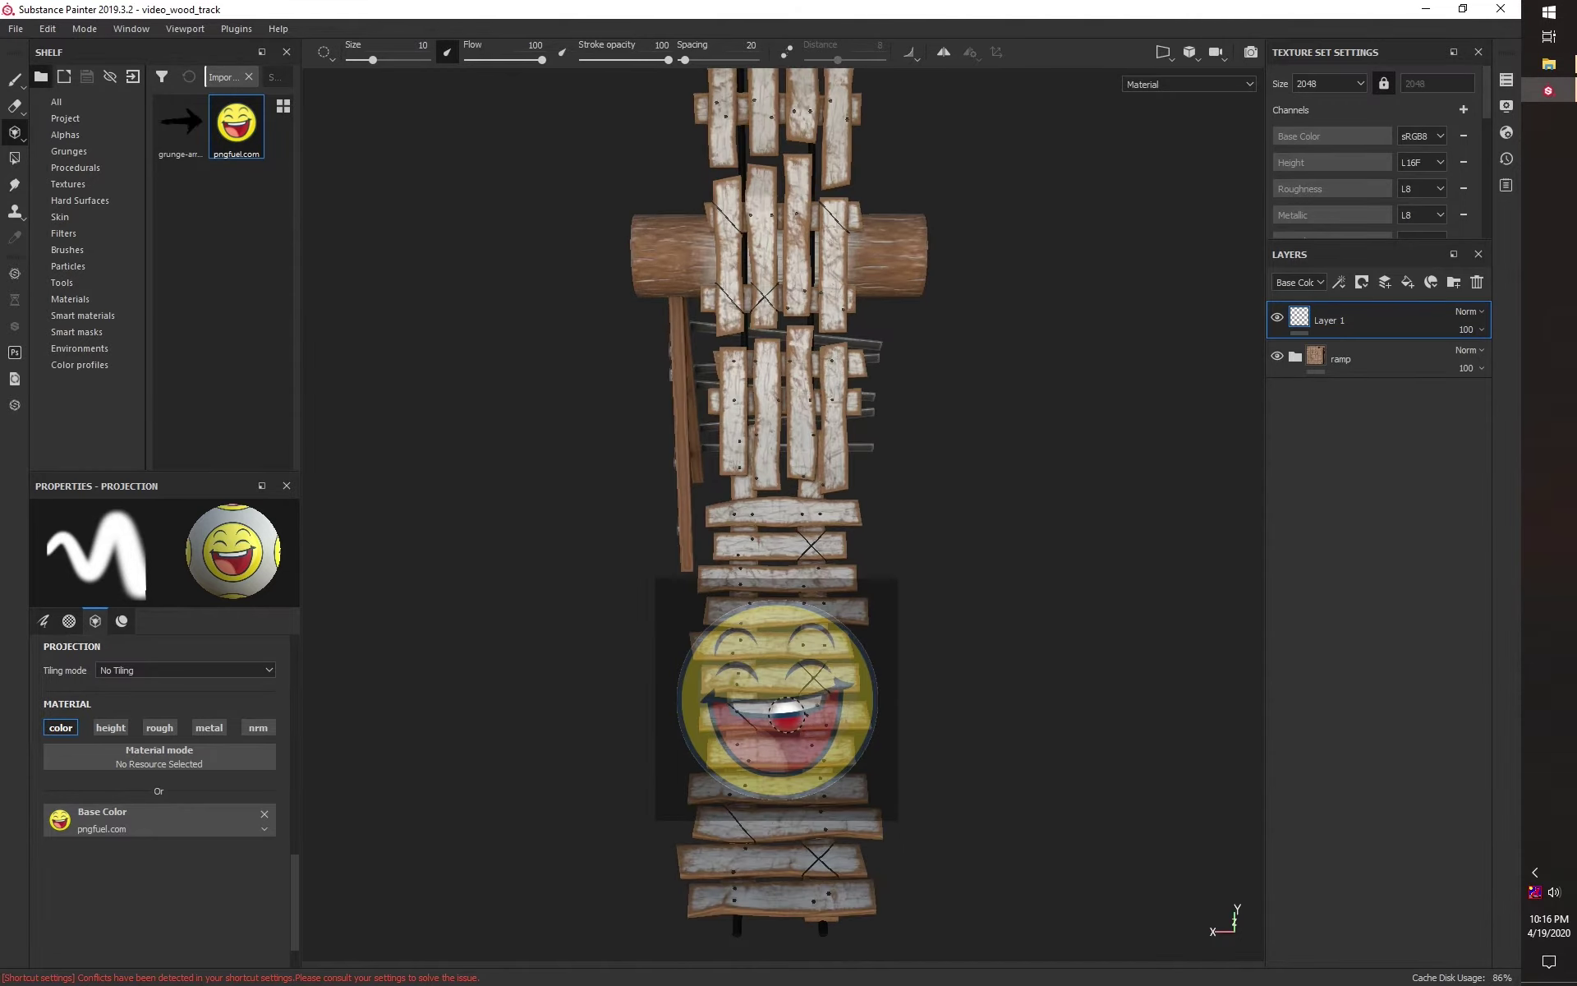
{"action": "left_click_drag", "start_coordinate": [786, 715], "coordinate": [801, 689], "text": "alt"}
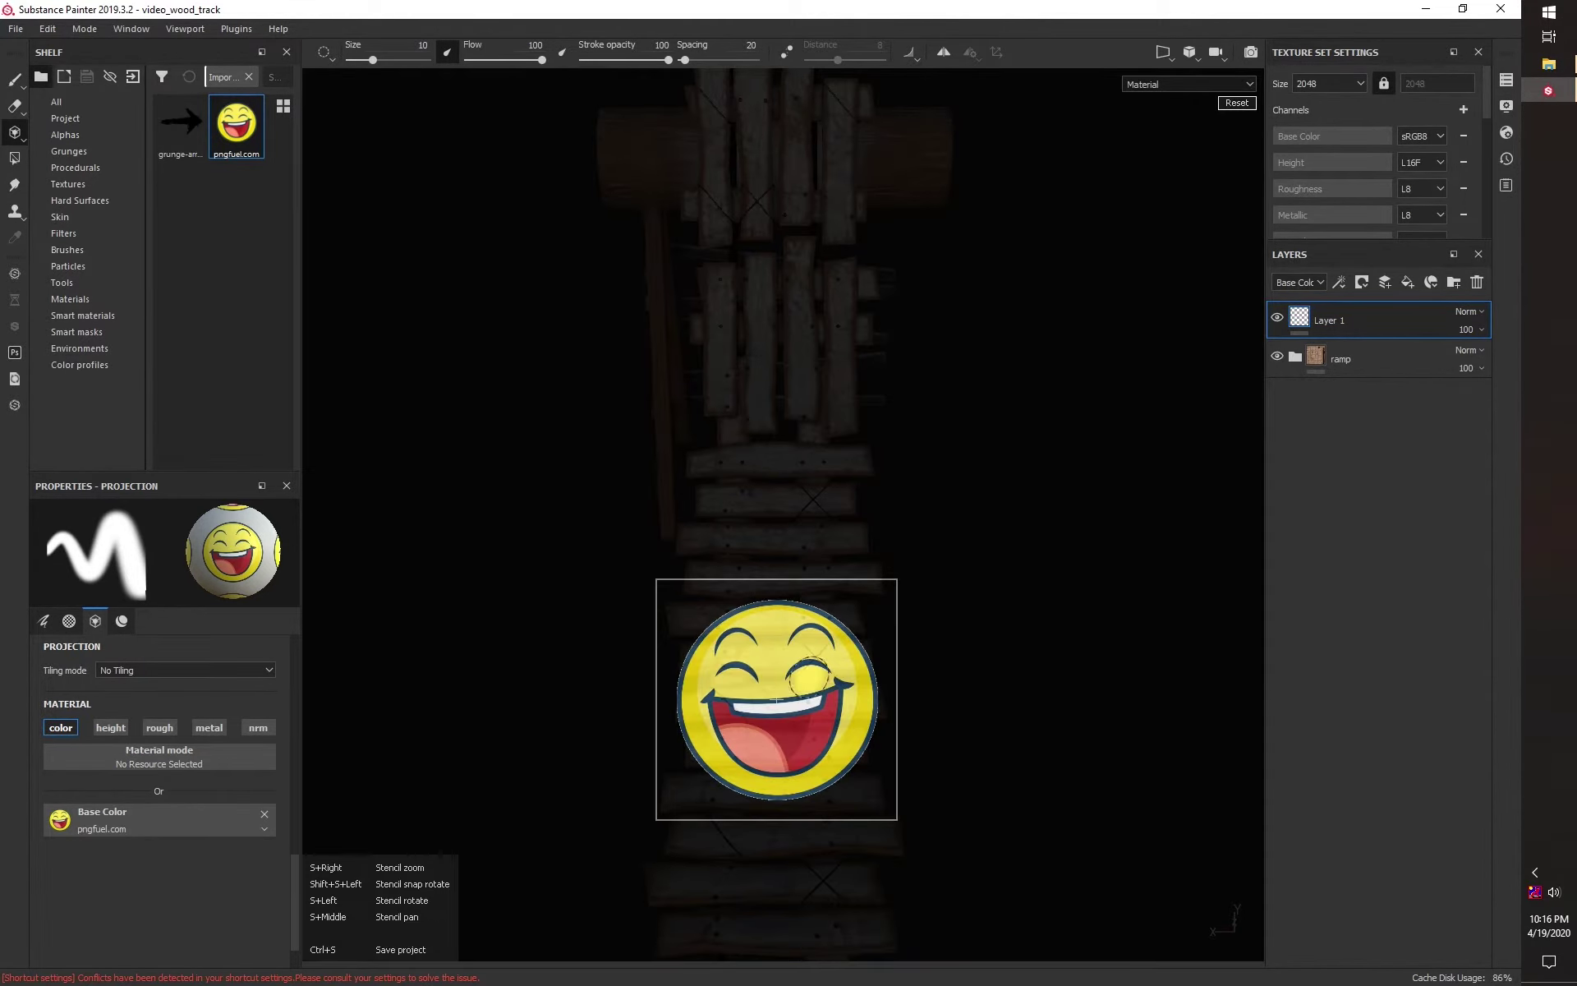
{"action": "right_click_drag", "start_coordinate": [842, 674], "coordinate": [770, 698]}
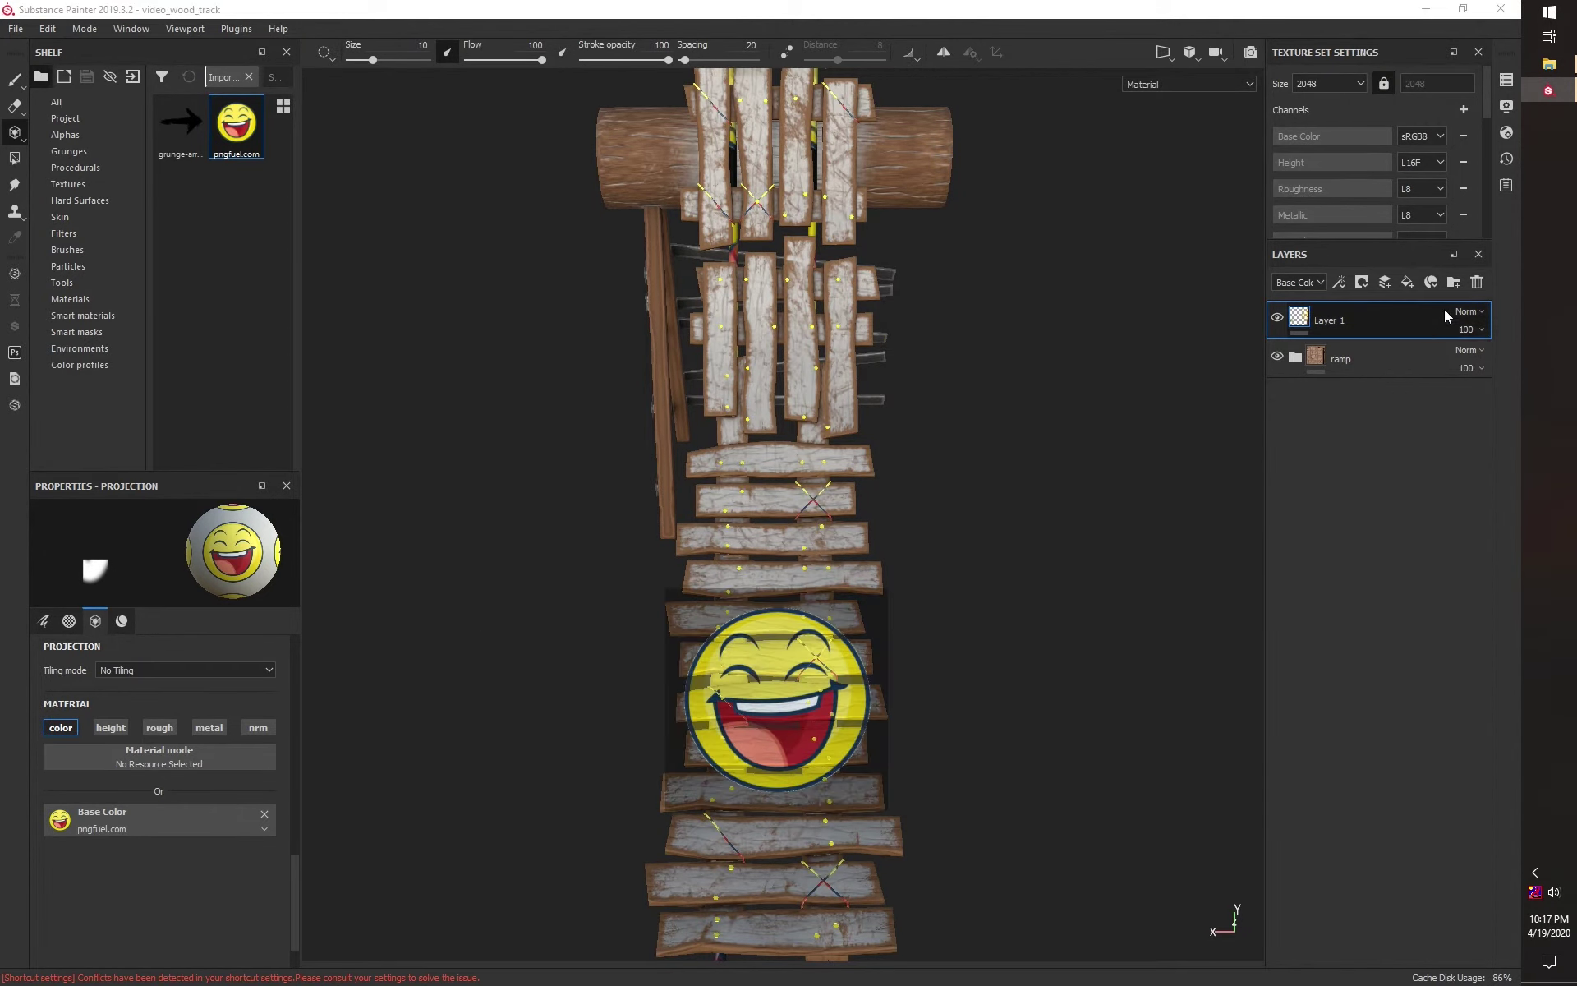
{"action": "left_click", "coordinate": [15, 80]}
Step: Add a Levels adjustment to the smiley decal's Layer 1
{"action": "right_click", "coordinate": [1309, 314]}
{"action": "left_click", "coordinate": [1365, 711]}
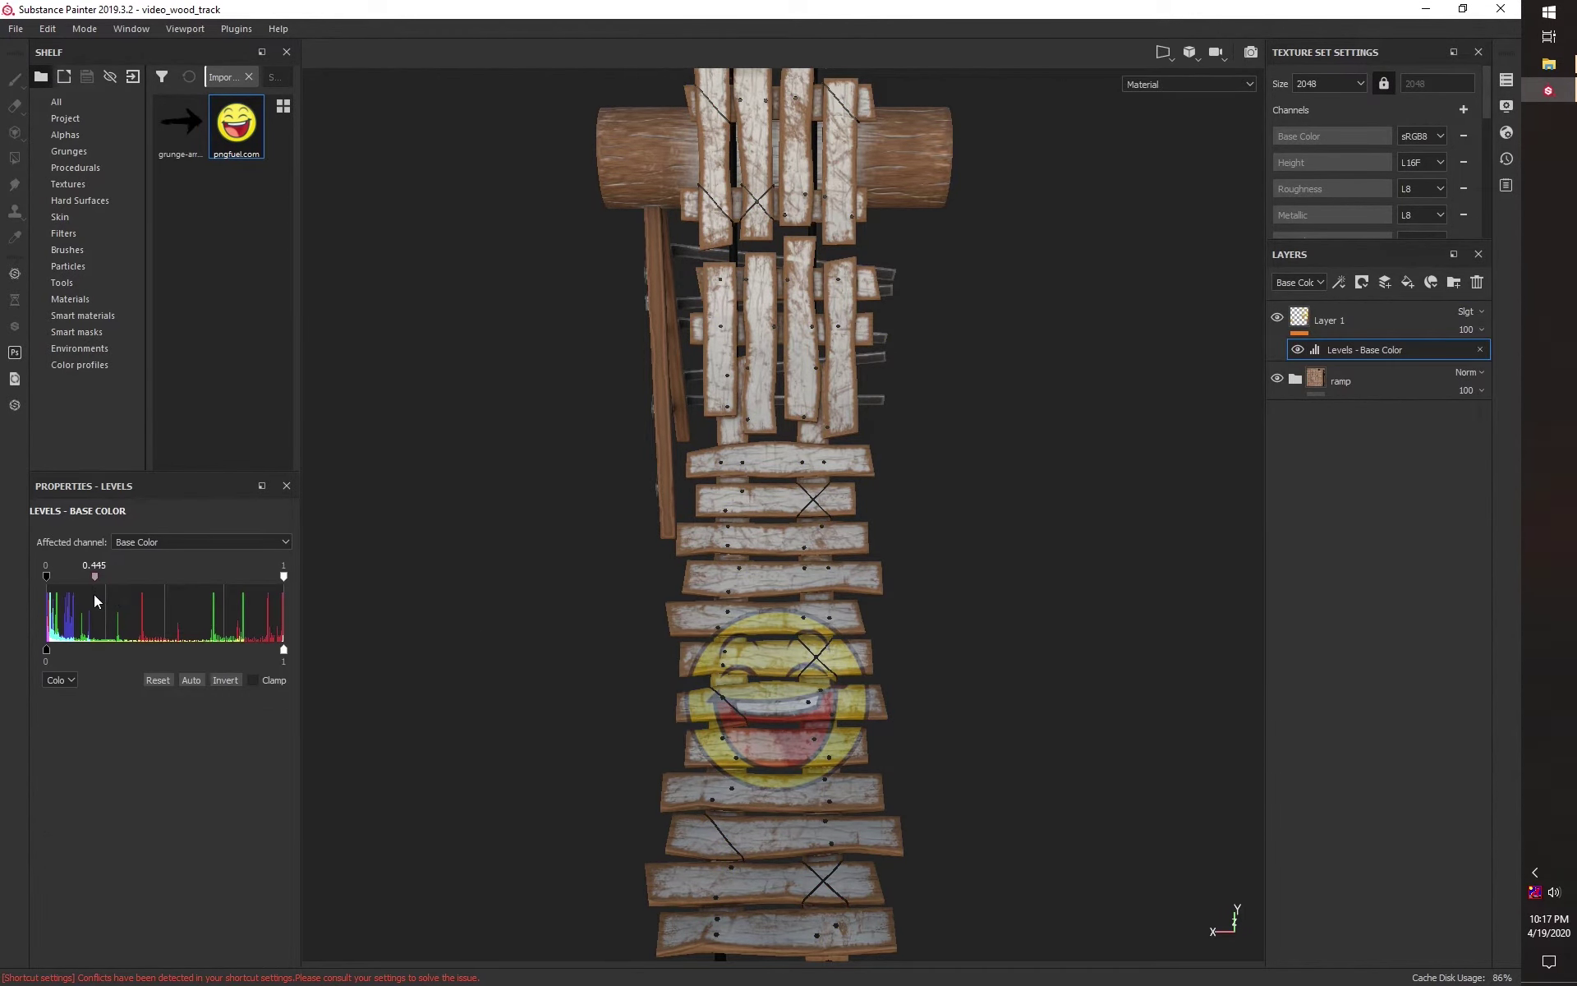
{"action": "scroll", "coordinate": [780, 493], "scroll_direction": "up", "scroll_amount": 3}
Step: Weather the smiley decal with freehand strokes using the Dirt 1 brush
{"action": "left_click", "coordinate": [1348, 320]}
{"action": "left_click", "coordinate": [67, 249]}
{"action": "scroll", "coordinate": [221, 247], "scroll_direction": "down", "scroll_amount": 2}
{"action": "scroll", "coordinate": [230, 247], "scroll_direction": "down", "scroll_amount": 2}
{"action": "left_click", "coordinate": [180, 276]}
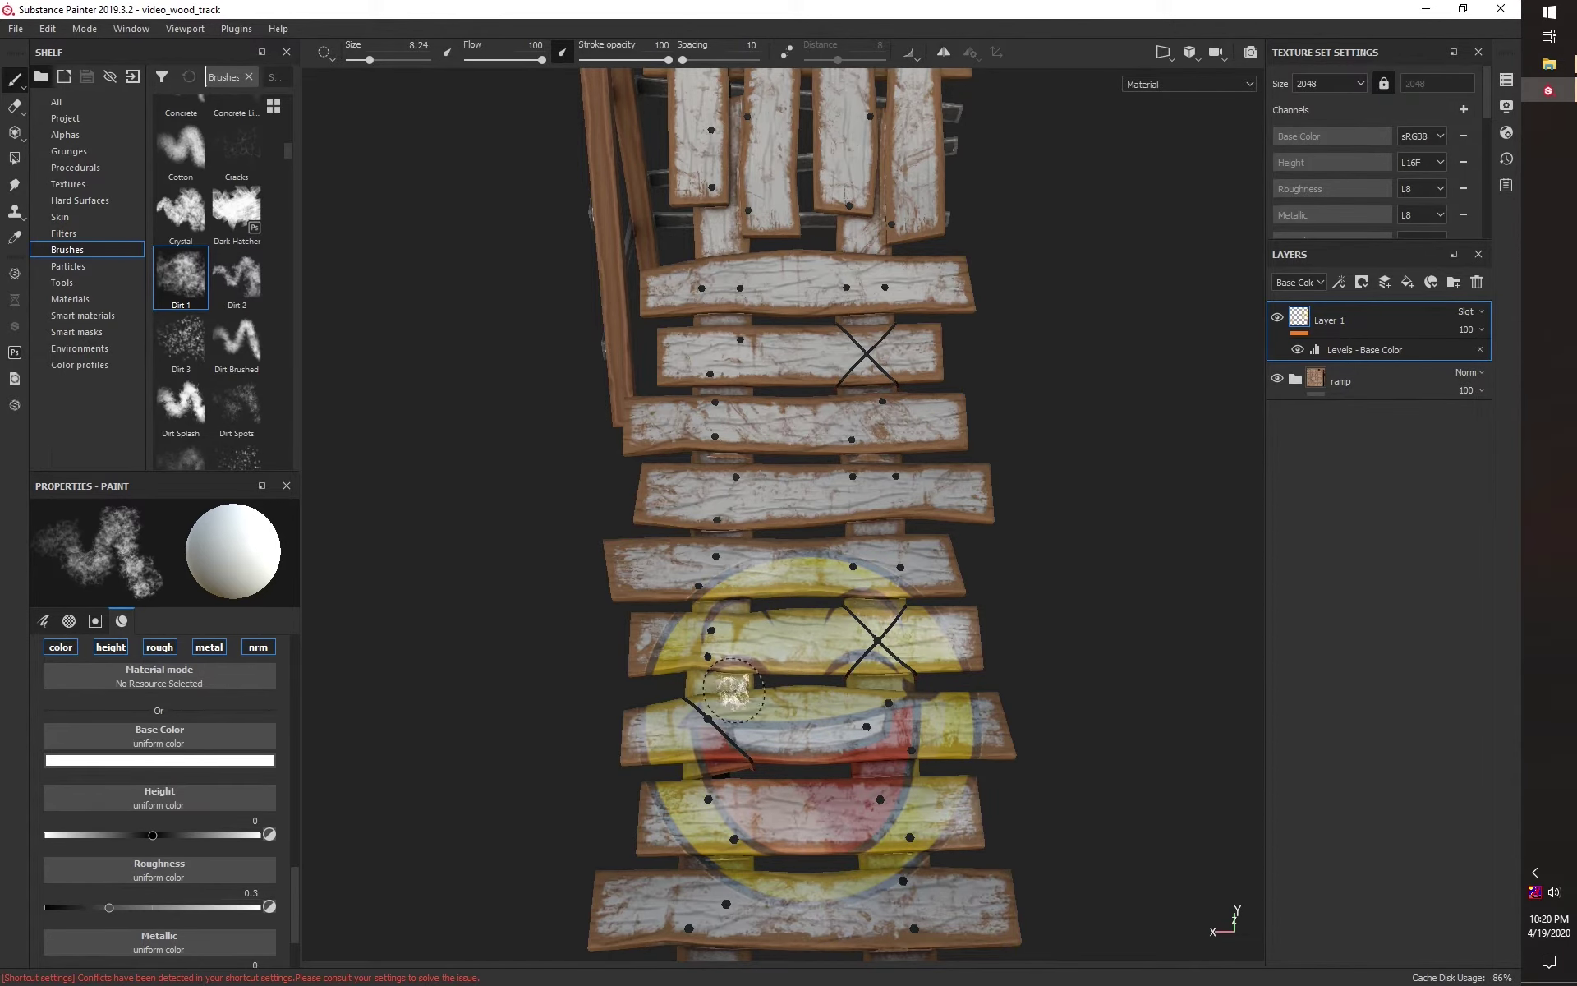
{"action": "scroll", "coordinate": [1096, 358], "scroll_direction": "down", "scroll_amount": 3}
{"action": "left_click", "coordinate": [65, 118]}
{"action": "left_click", "coordinate": [15, 156]}
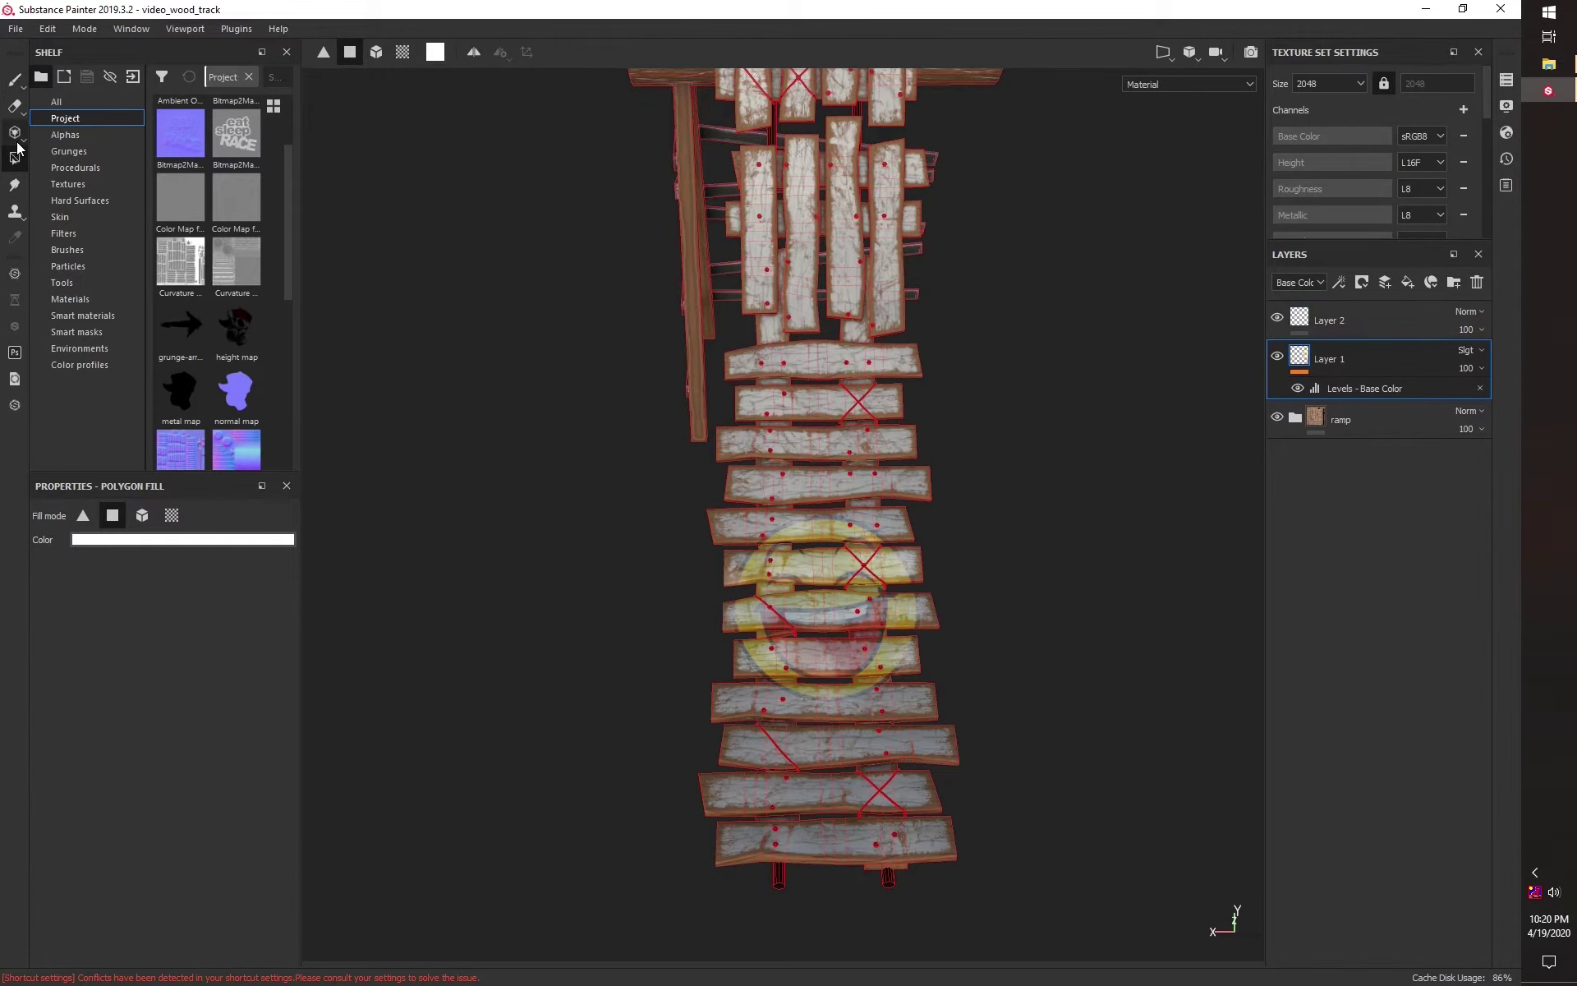
Step: Load the grunge arrow image and set Layer 2's blend mode to Color
{"action": "left_click", "coordinate": [15, 132]}
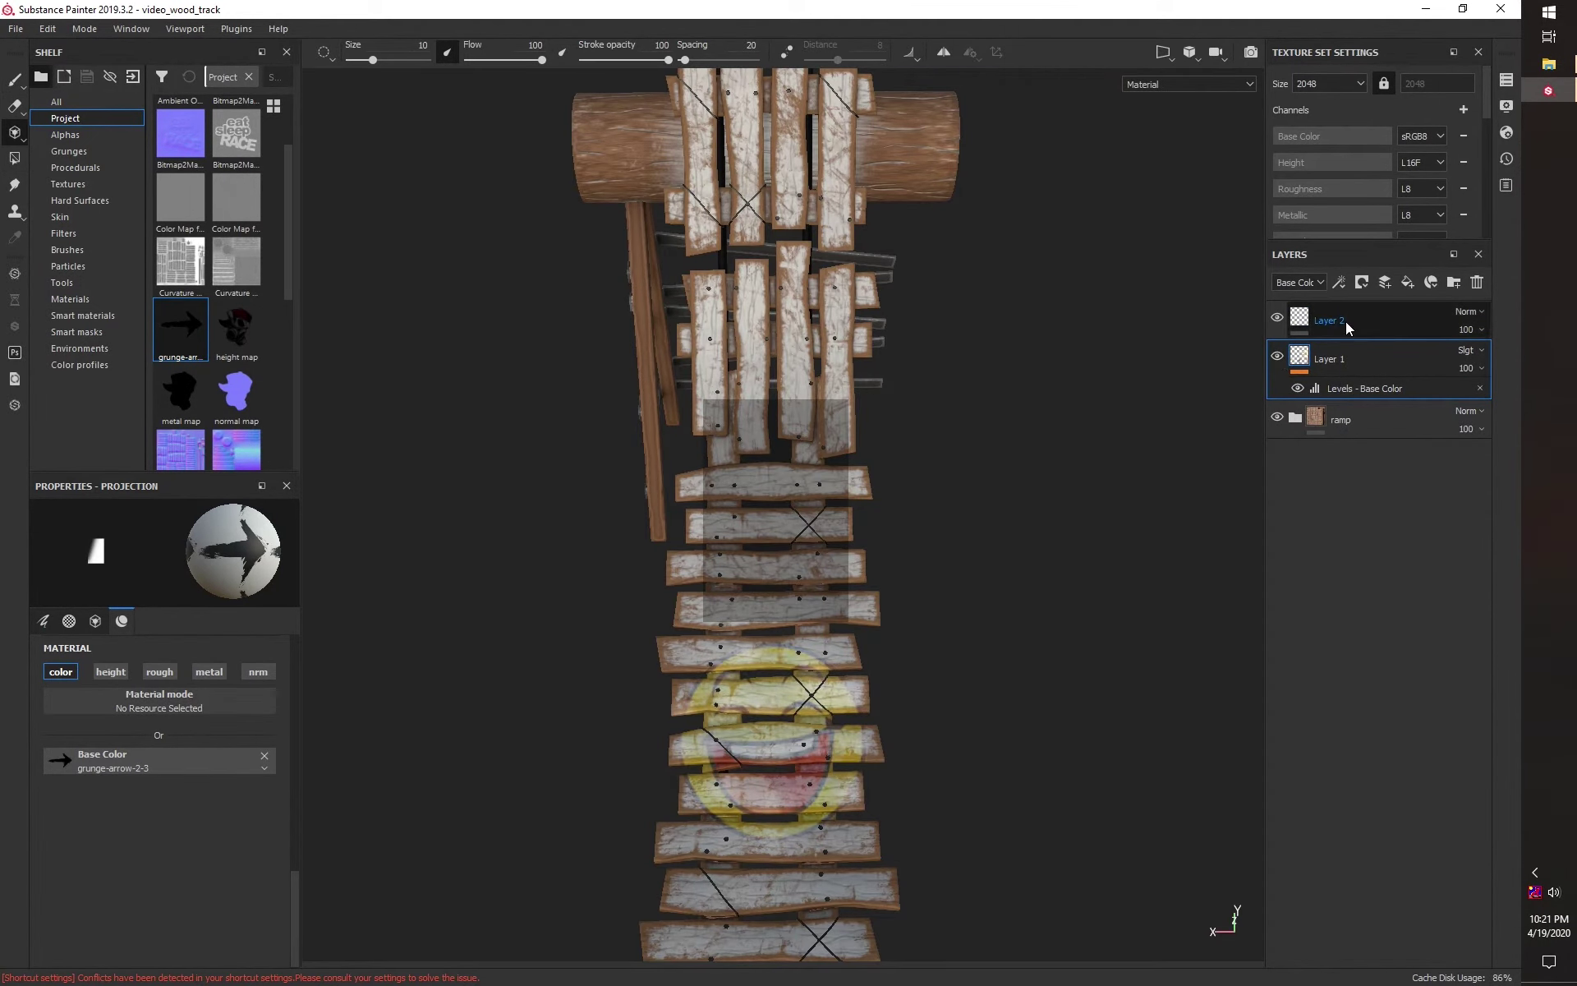
{"action": "left_click", "coordinate": [1347, 329]}
{"action": "left_click", "coordinate": [1468, 312]}
{"action": "left_click", "coordinate": [1462, 654]}
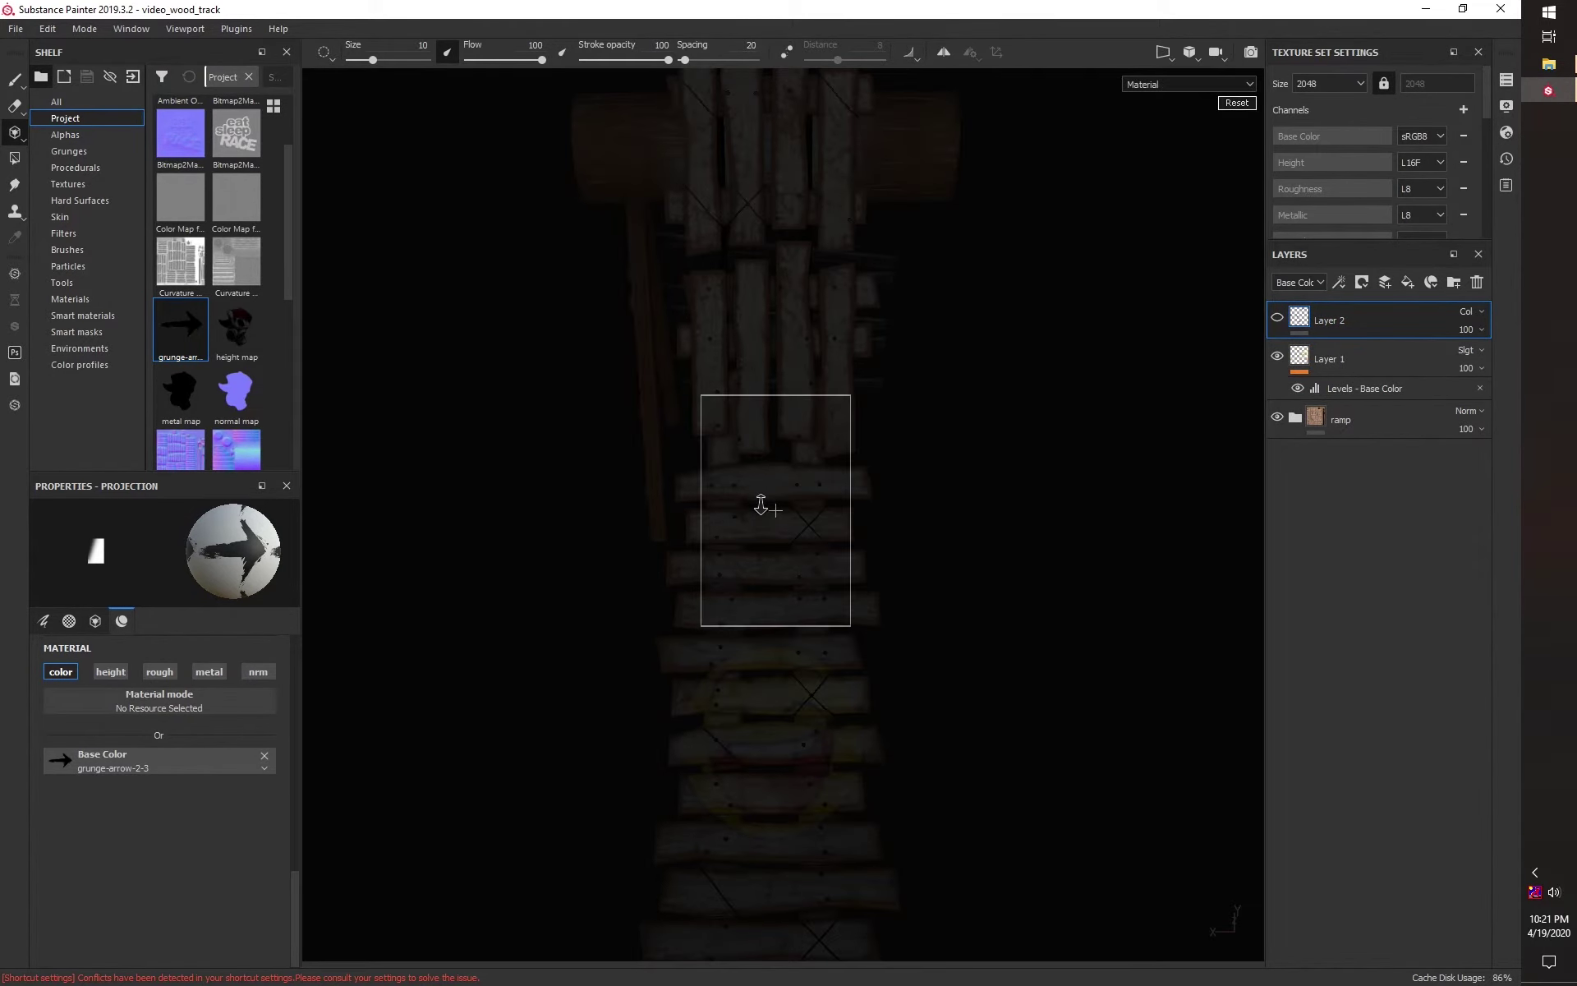
Step: Project the white grunge arrow up the ramp planks and add a Levels adjustment
{"action": "key", "text": "e"}
{"action": "key", "text": "3"}
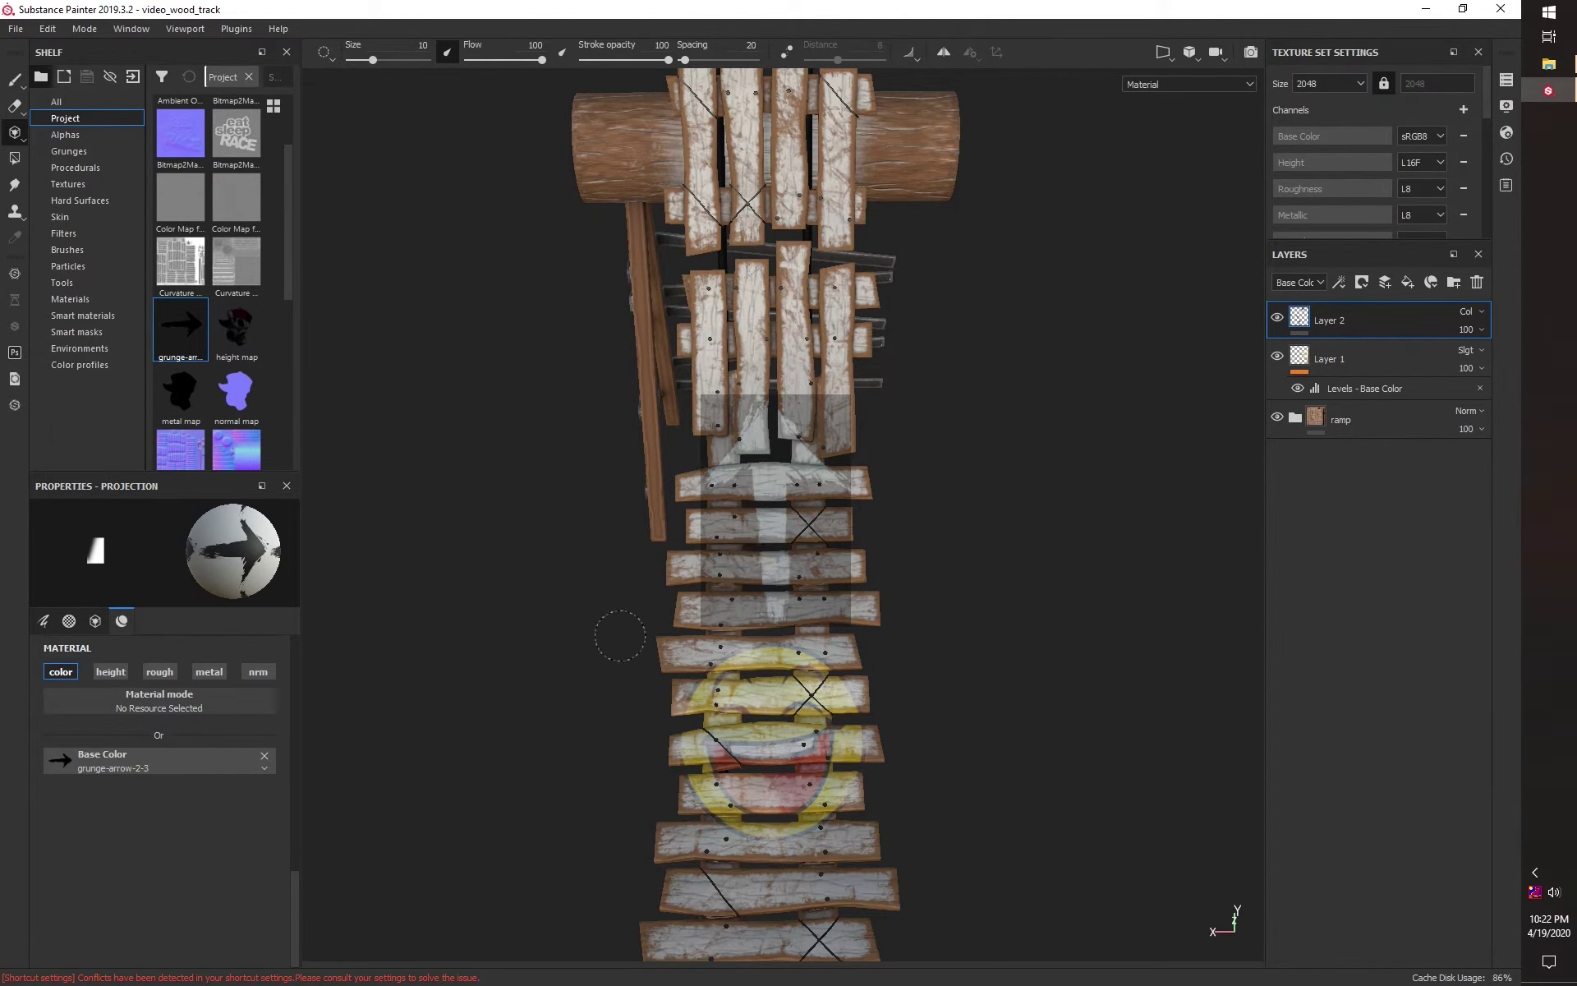
{"action": "left_click_drag", "start_coordinate": [768, 517], "coordinate": [784, 454]}
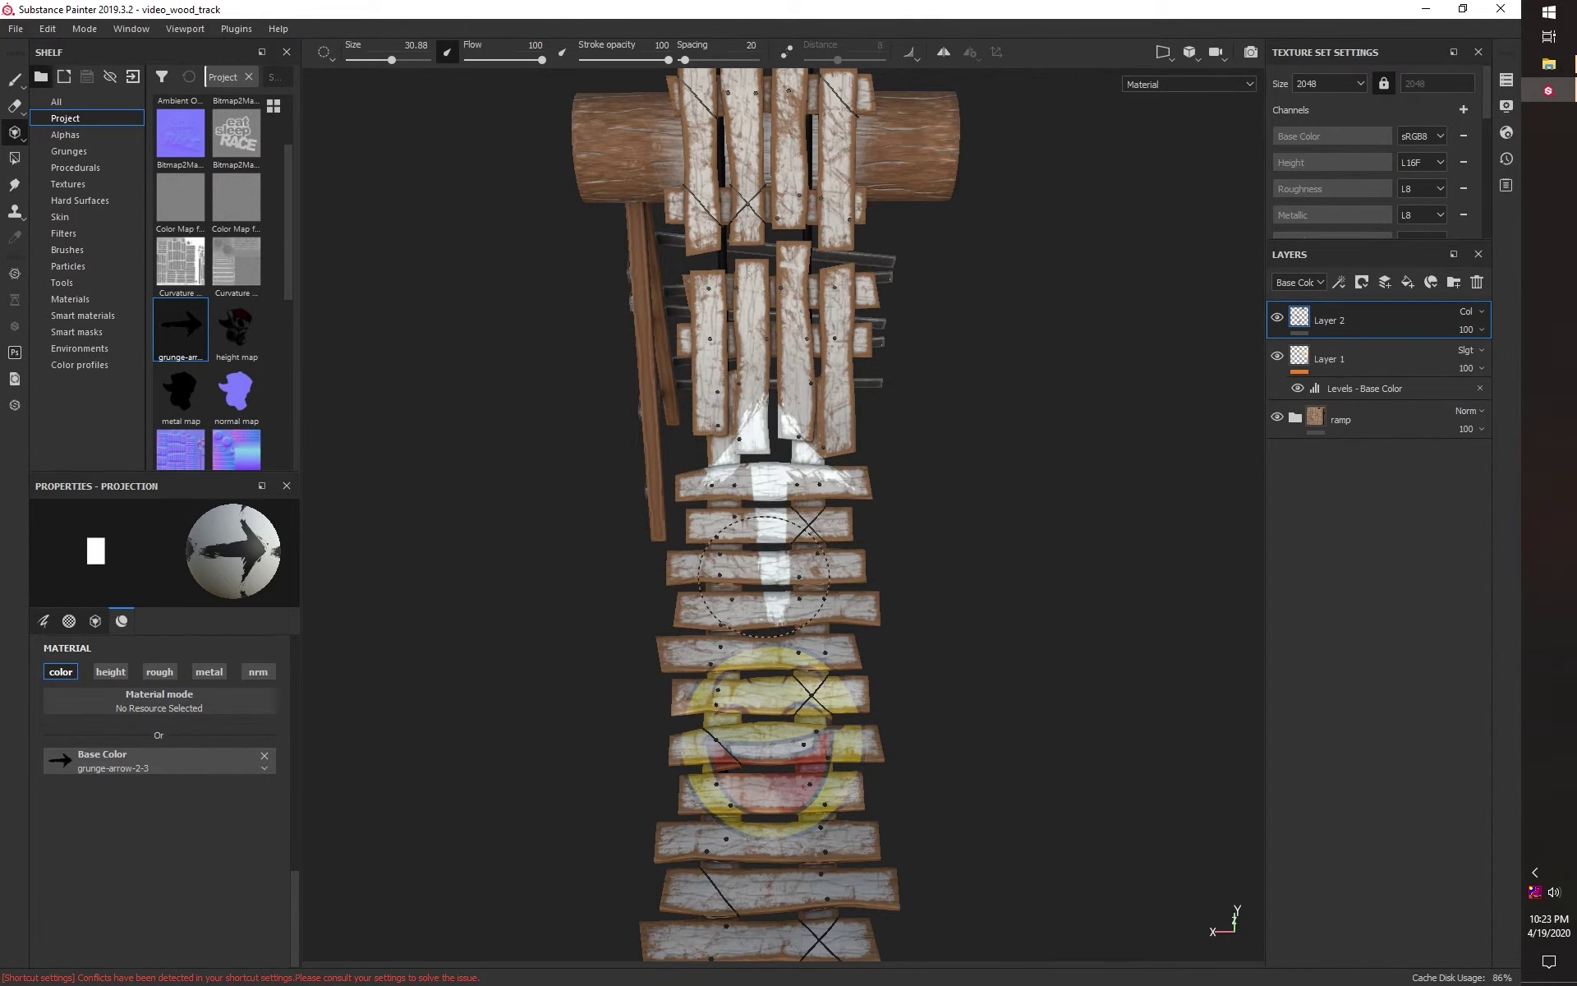
{"action": "middle_click_drag", "start_coordinate": [792, 399], "coordinate": [788, 427], "text": "alt"}
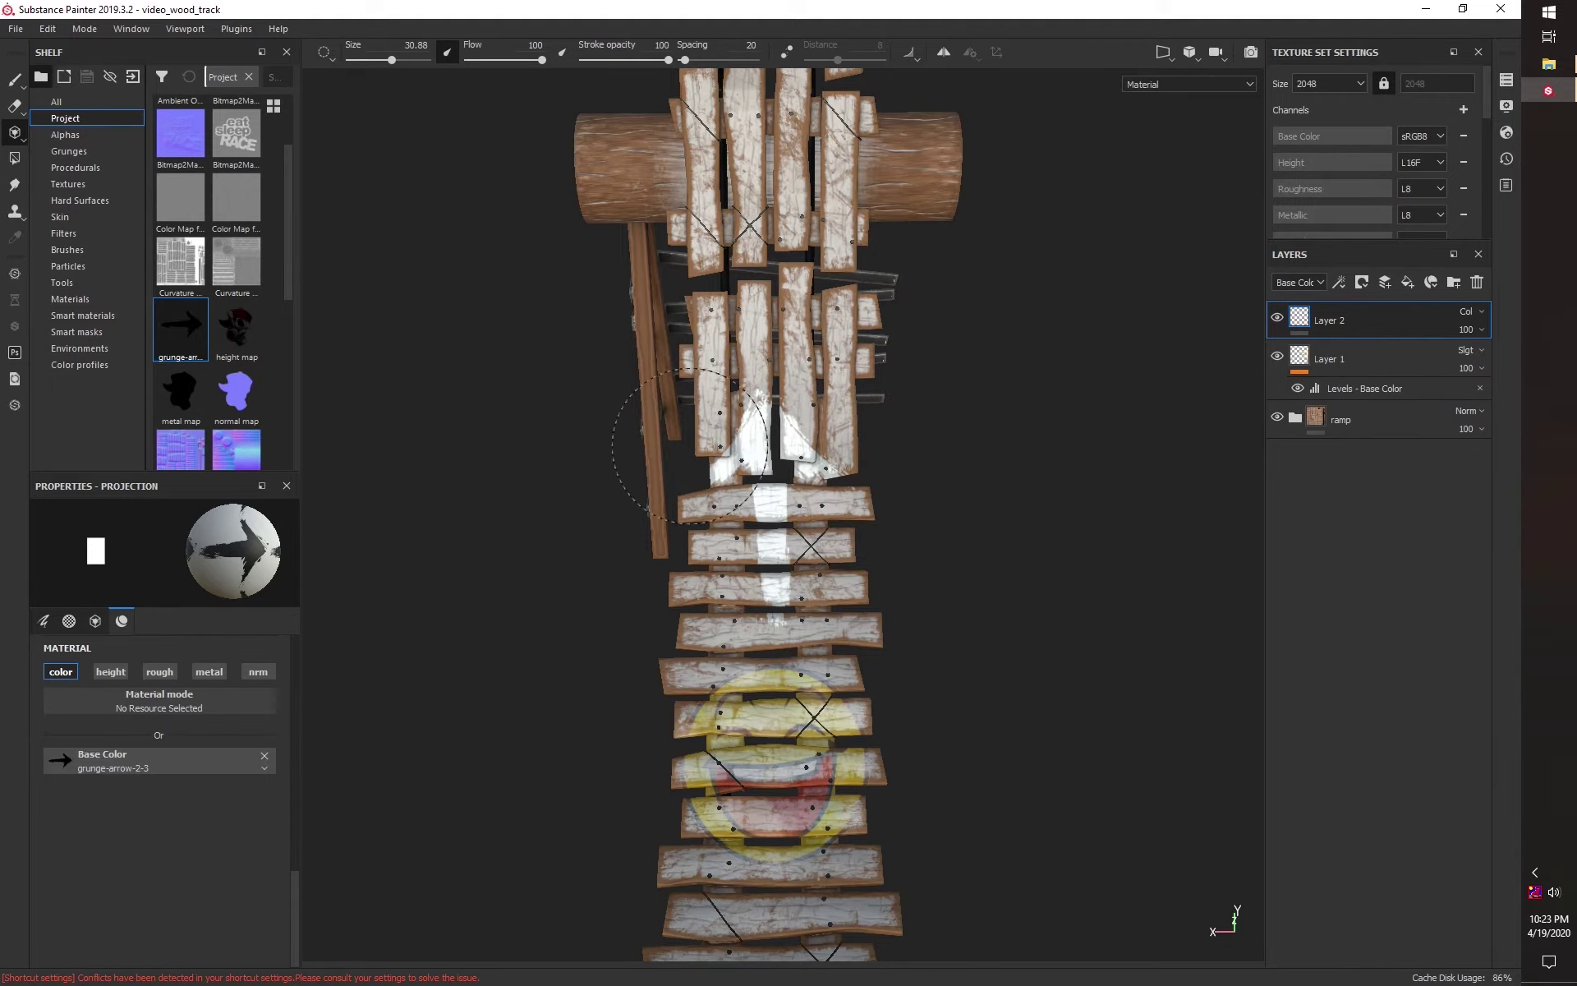
{"action": "right_click", "coordinate": [1308, 322]}
{"action": "left_click", "coordinate": [1390, 722]}
{"action": "mouse_move", "coordinate": [822, 493]}
{"action": "left_mouse_down", "text": "alt"}
{"action": "mouse_move", "coordinate": [747, 540]}
{"action": "mouse_move", "coordinate": [821, 411]}
{"action": "left_mouse_up", "text": "alt"}
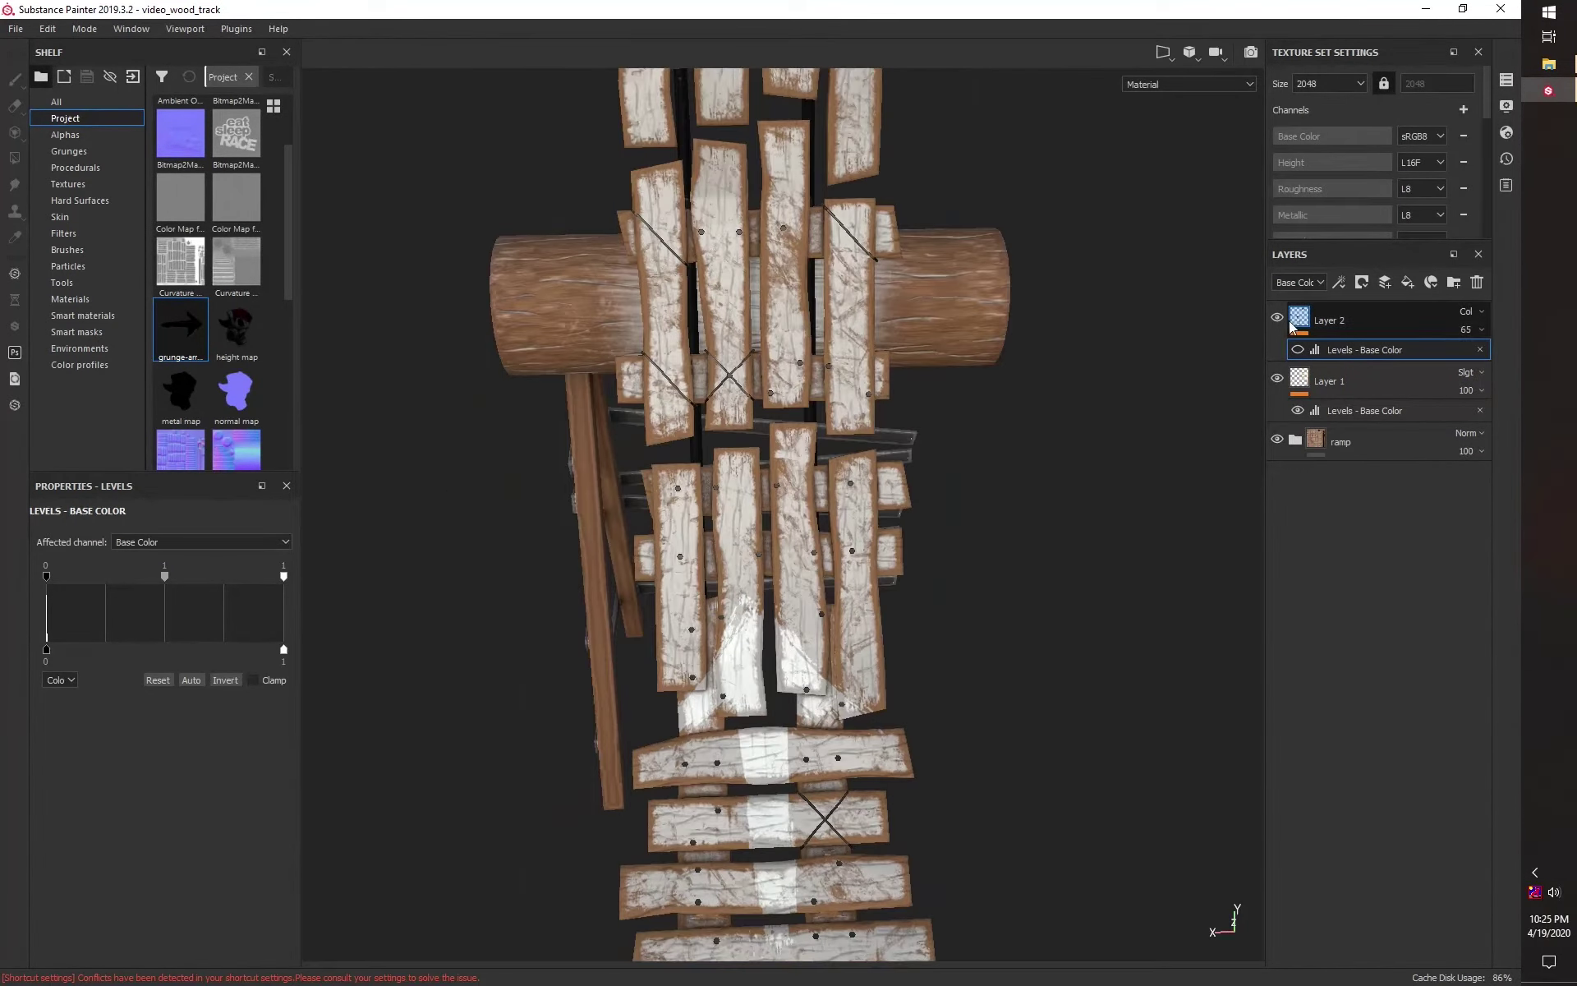
Step: Reselect the smiley layer and switch to freehand painting
{"action": "left_click", "coordinate": [1341, 364]}
{"action": "scroll", "coordinate": [777, 752], "scroll_direction": "down", "scroll_amount": 3}
{"action": "key", "text": "1"}
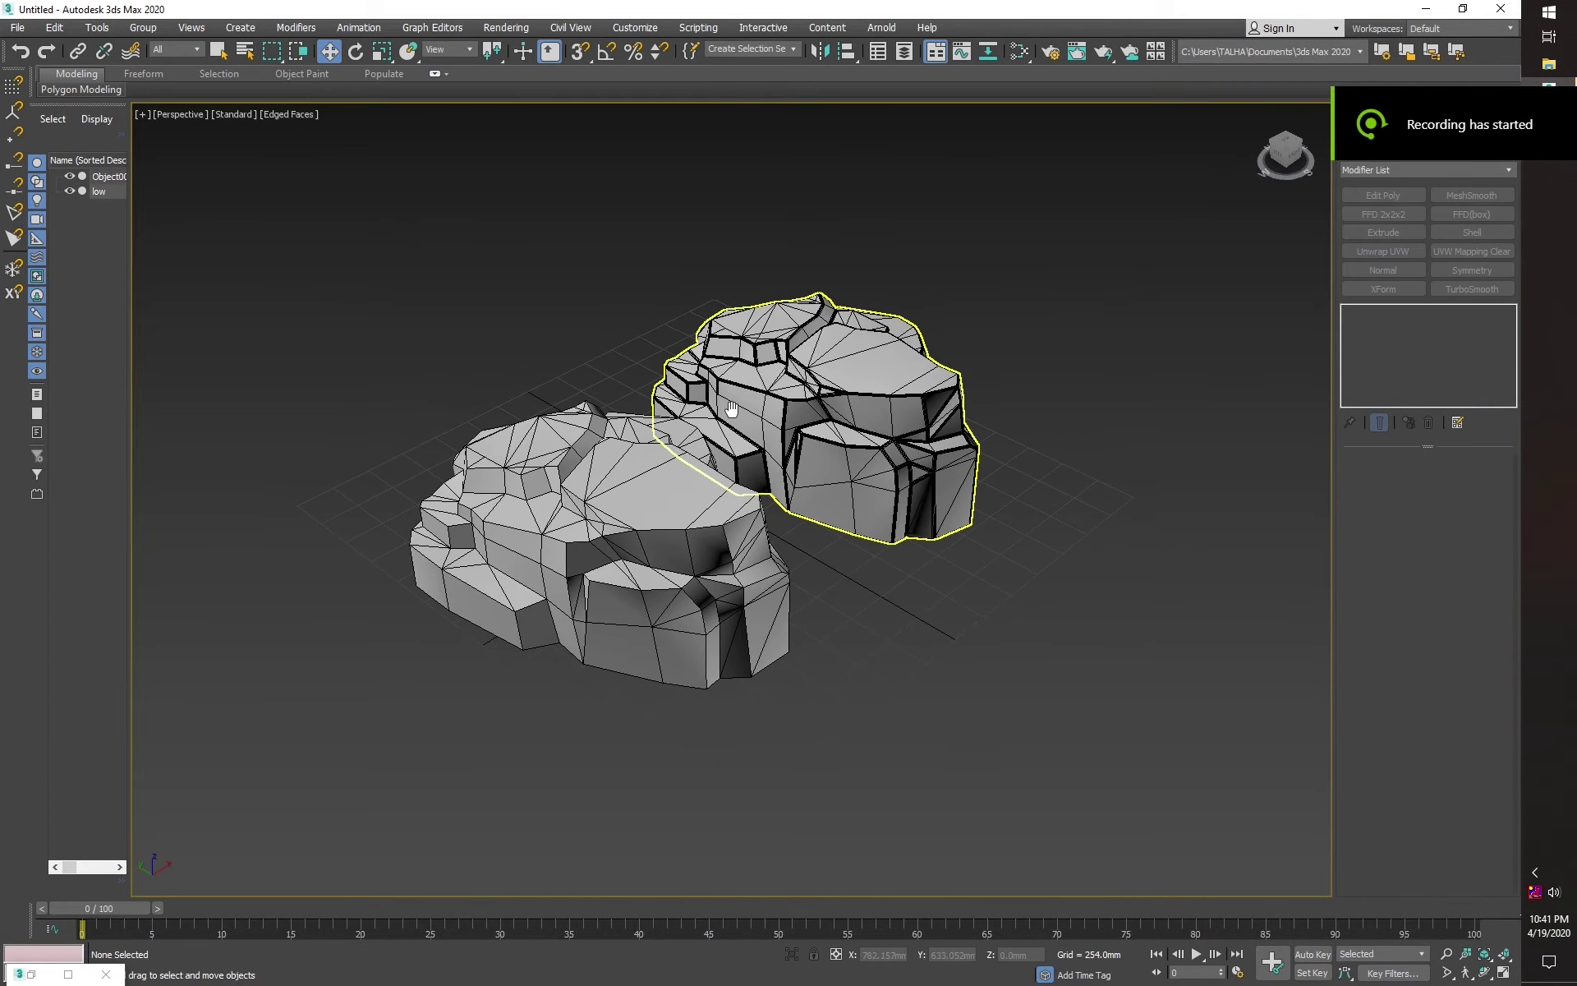
Step: Select the right-hand rock and briefly show the scene object list
{"action": "left_click", "coordinate": [822, 410]}
{"action": "key", "text": "h"}
{"action": "left_click", "coordinate": [368, 15]}
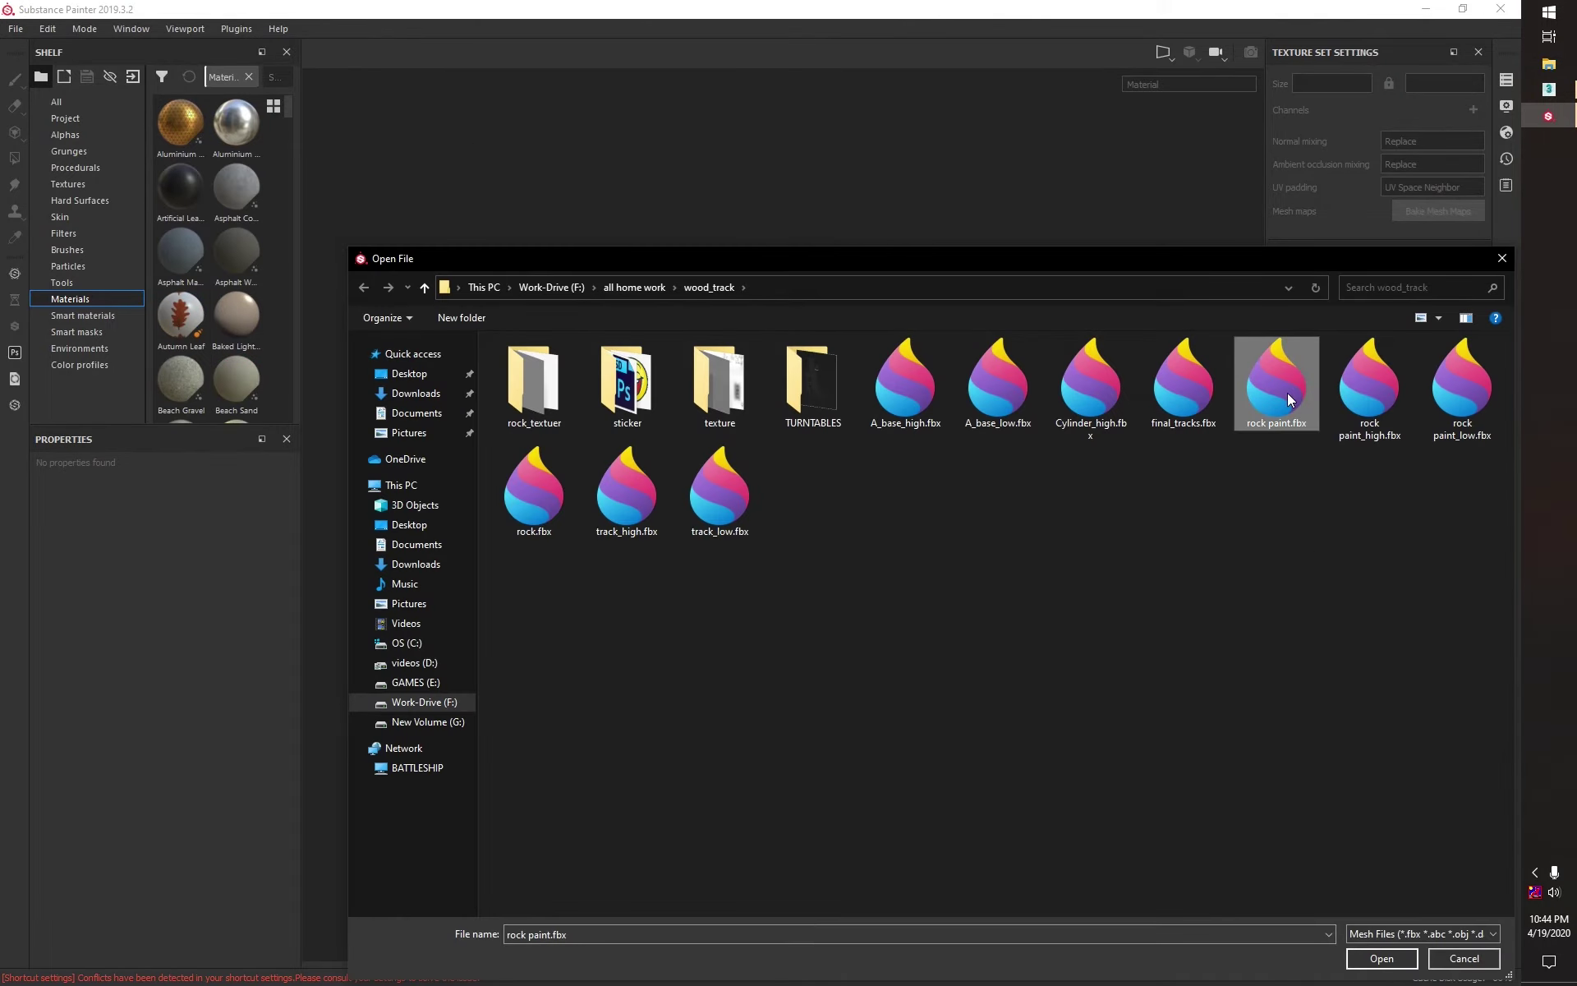
Step: Create a new project from rock paint.fbx and bring up the mesh map baking settings
{"action": "double_click", "coordinate": [1289, 400]}
{"action": "left_click", "coordinate": [688, 376]}
{"action": "left_click", "coordinate": [831, 700]}
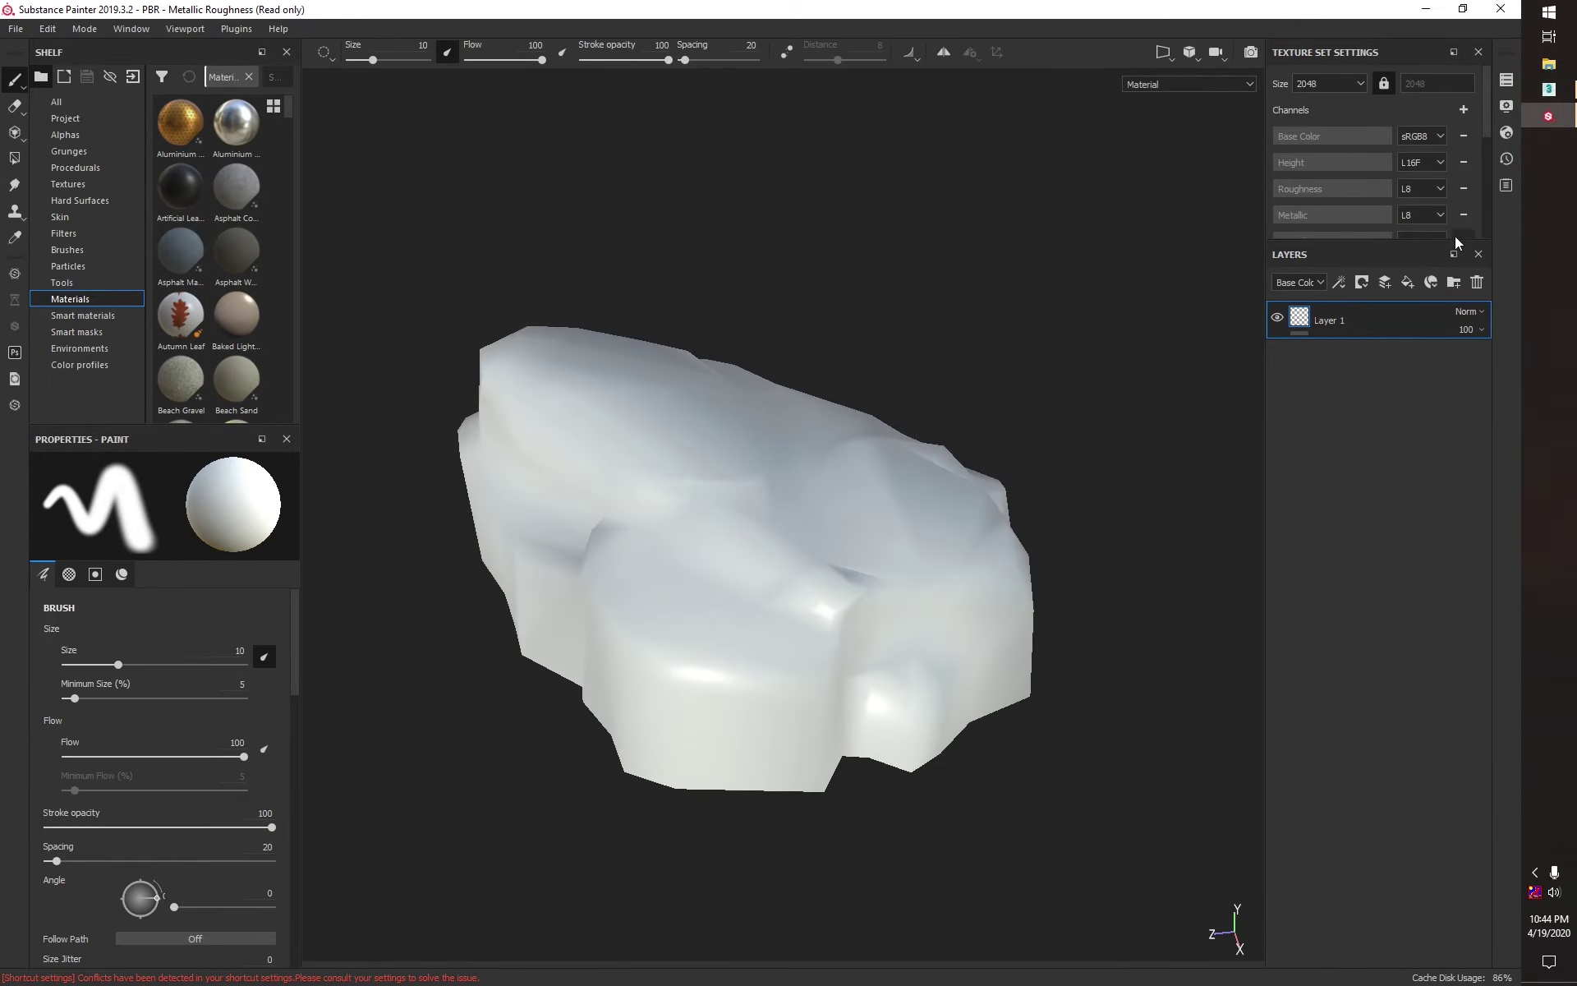
{"action": "left_click_drag", "start_coordinate": [1456, 242], "coordinate": [1456, 398]}
{"action": "left_click", "coordinate": [1428, 342]}
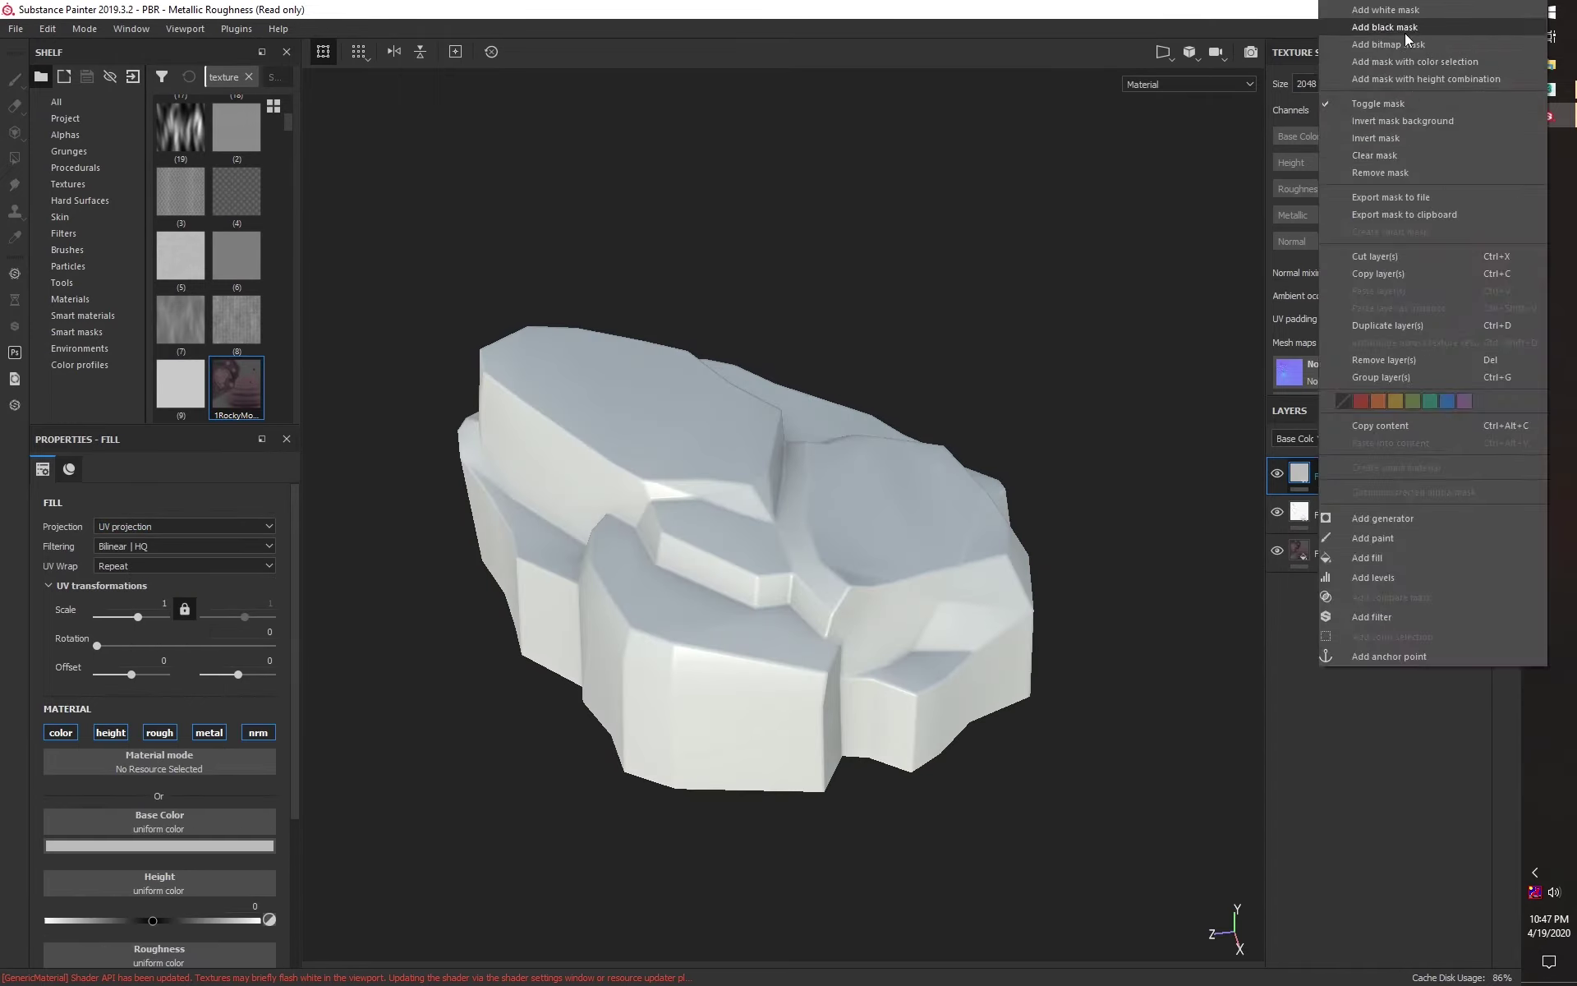
Step: Set the Curvature generator to Sharp 0.13, Fine 0.16, Soft 0.54, Medium 0.15, Large 0.09
{"action": "left_click", "coordinate": [82, 667]}
{"action": "scroll", "coordinate": [171, 649], "scroll_direction": "down", "scroll_amount": 2}
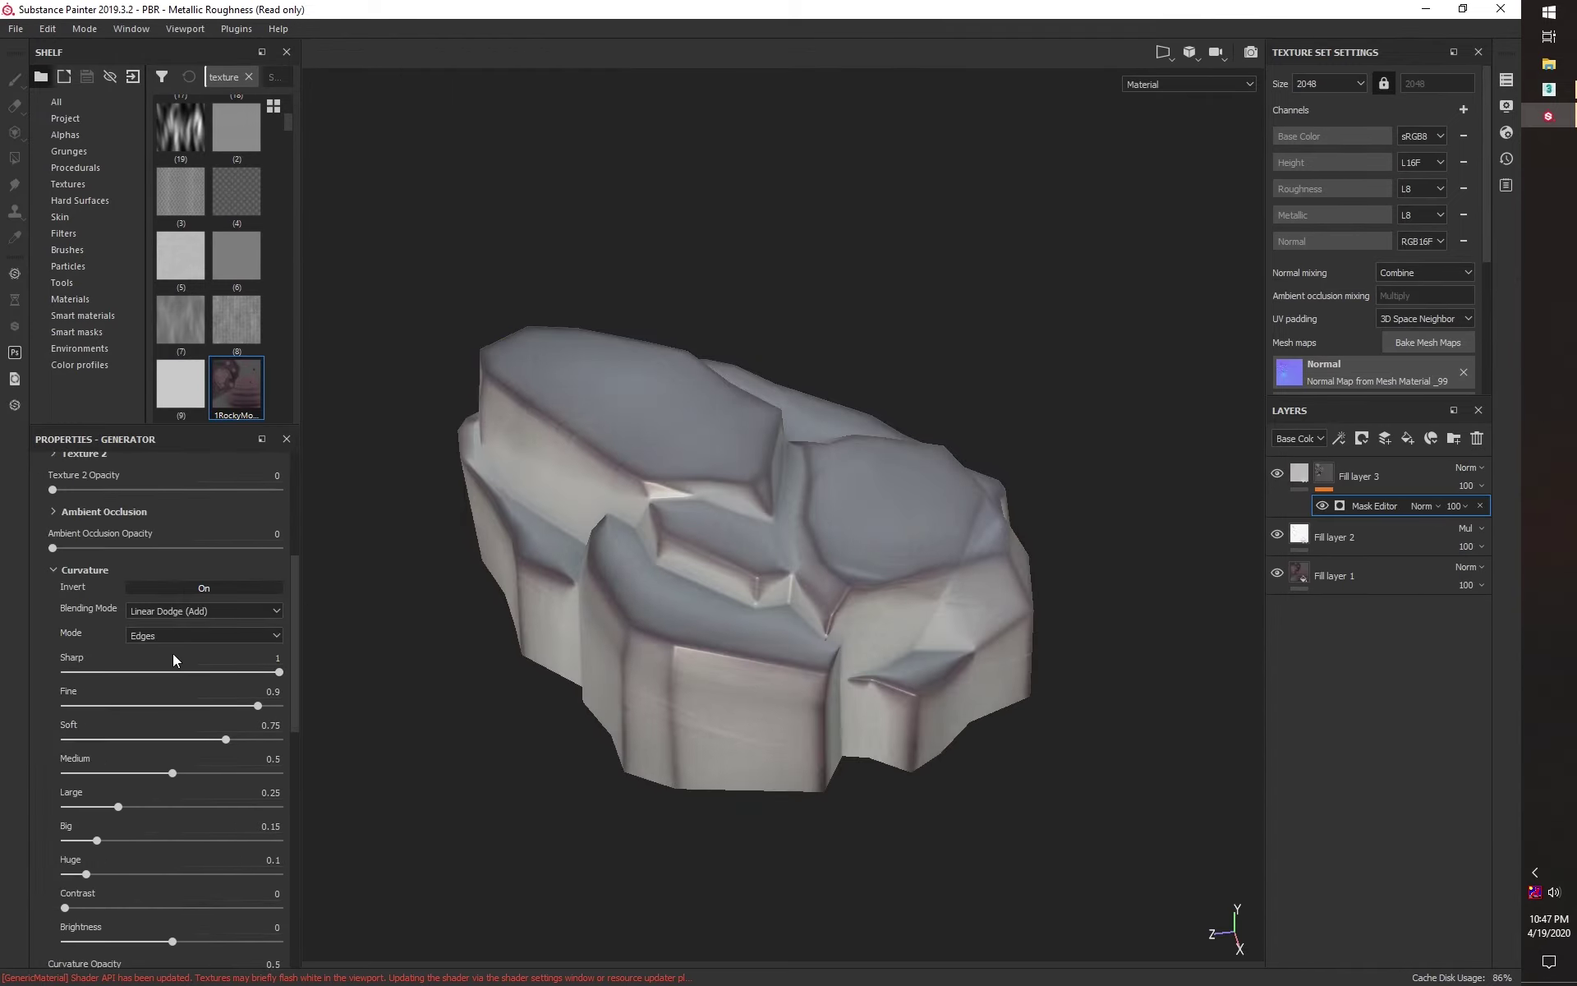
{"action": "type", "text": "0.13"}
{"action": "key", "text": "Tab"}
{"action": "type", "text": "0.16"}
{"action": "key", "text": "Return"}
{"action": "type", "text": "0.54"}
{"action": "key", "text": "Tab"}
{"action": "type", "text": "0.15"}
{"action": "key", "text": "Tab"}
{"action": "type", "text": "0.09"}
{"action": "key", "text": "Return"}
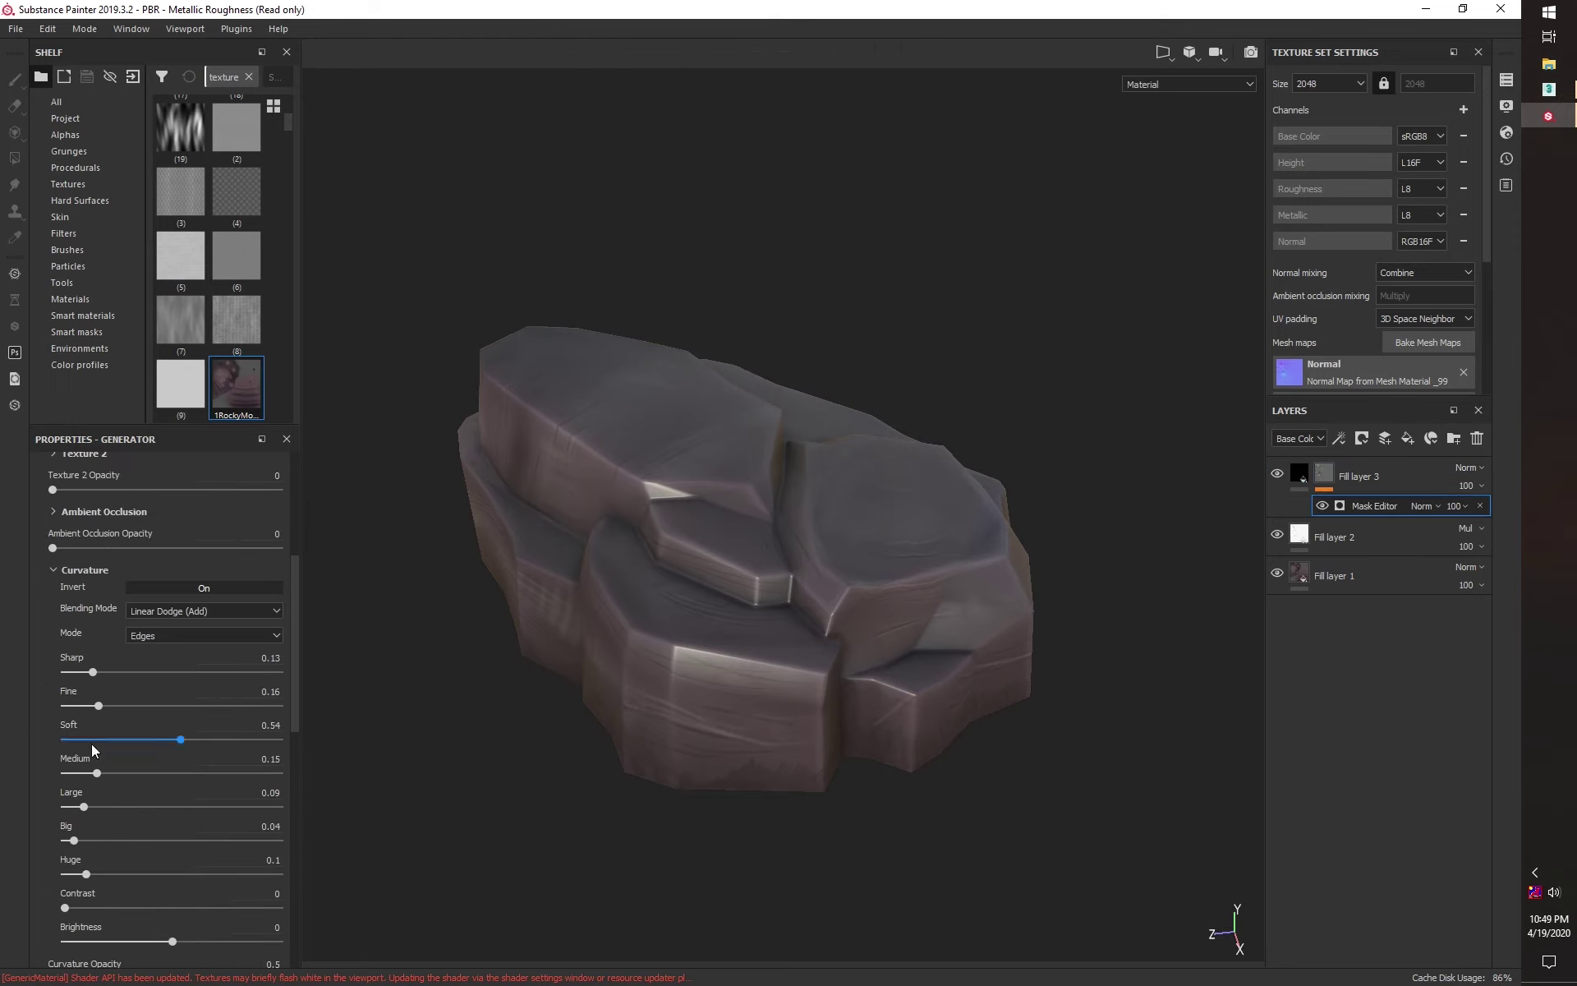
Step: Raise the curvature mask contrast, set Metallic to 0, and disable height and roughness
{"action": "scroll", "coordinate": [214, 766], "scroll_direction": "down", "scroll_amount": 1}
{"action": "left_click", "coordinate": [224, 859]}
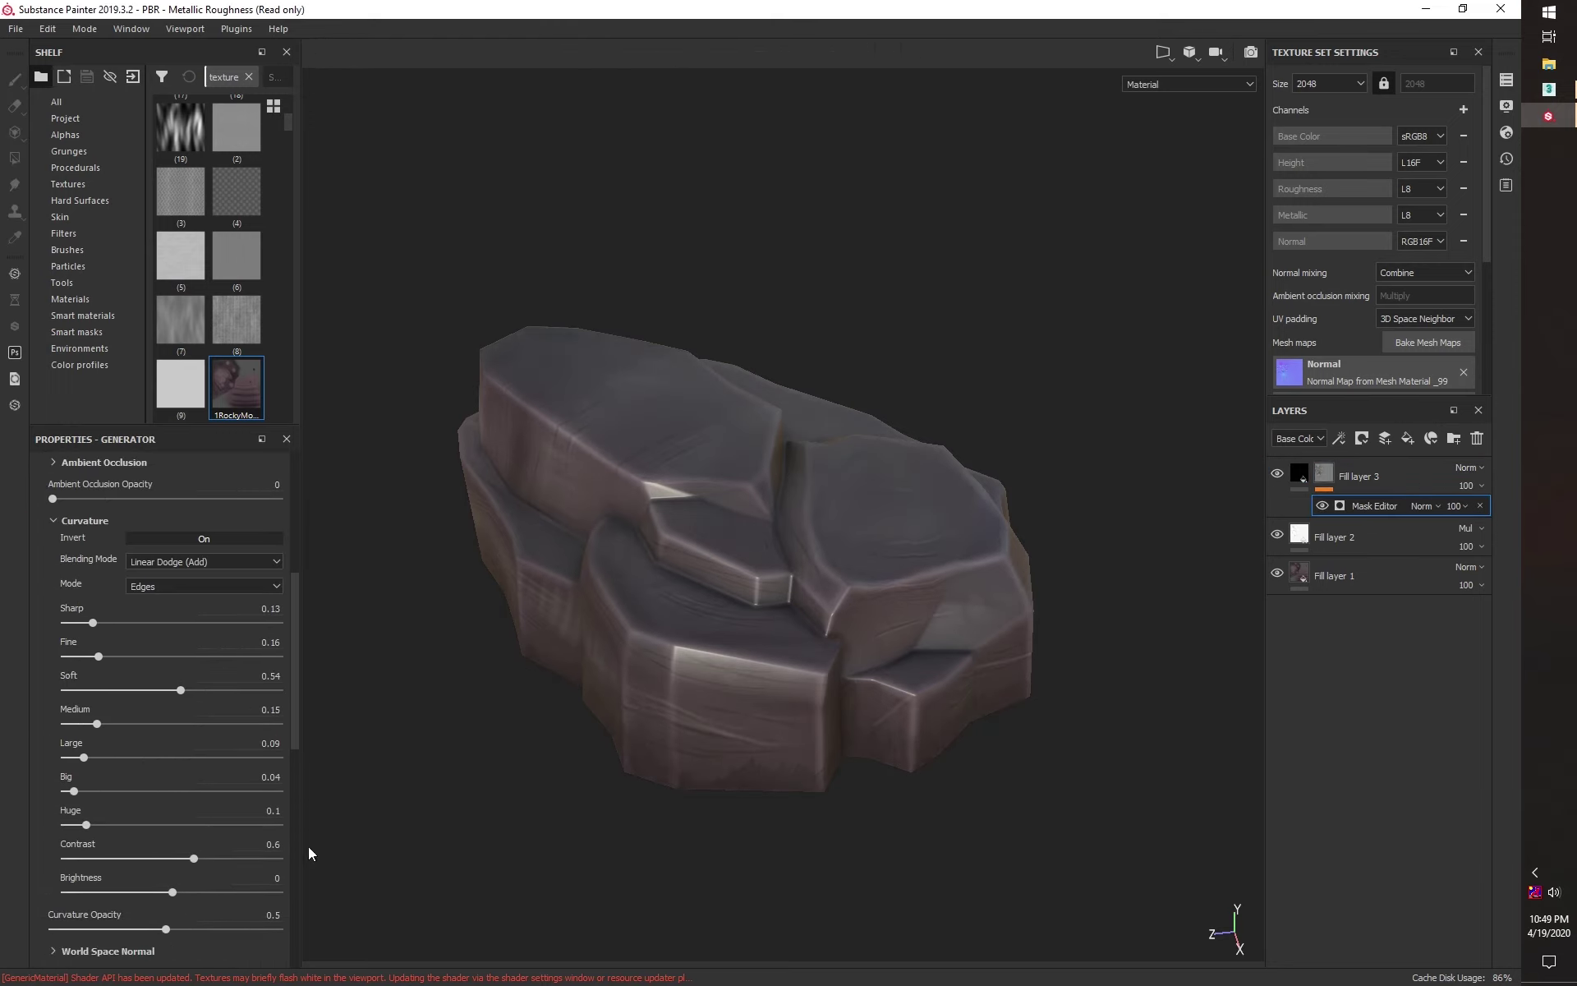
{"action": "key", "text": "Delete"}
{"action": "type", "text": "0"}
{"action": "key", "text": "Return"}
{"action": "left_click", "coordinate": [111, 535]}
{"action": "left_click", "coordinate": [159, 534]}
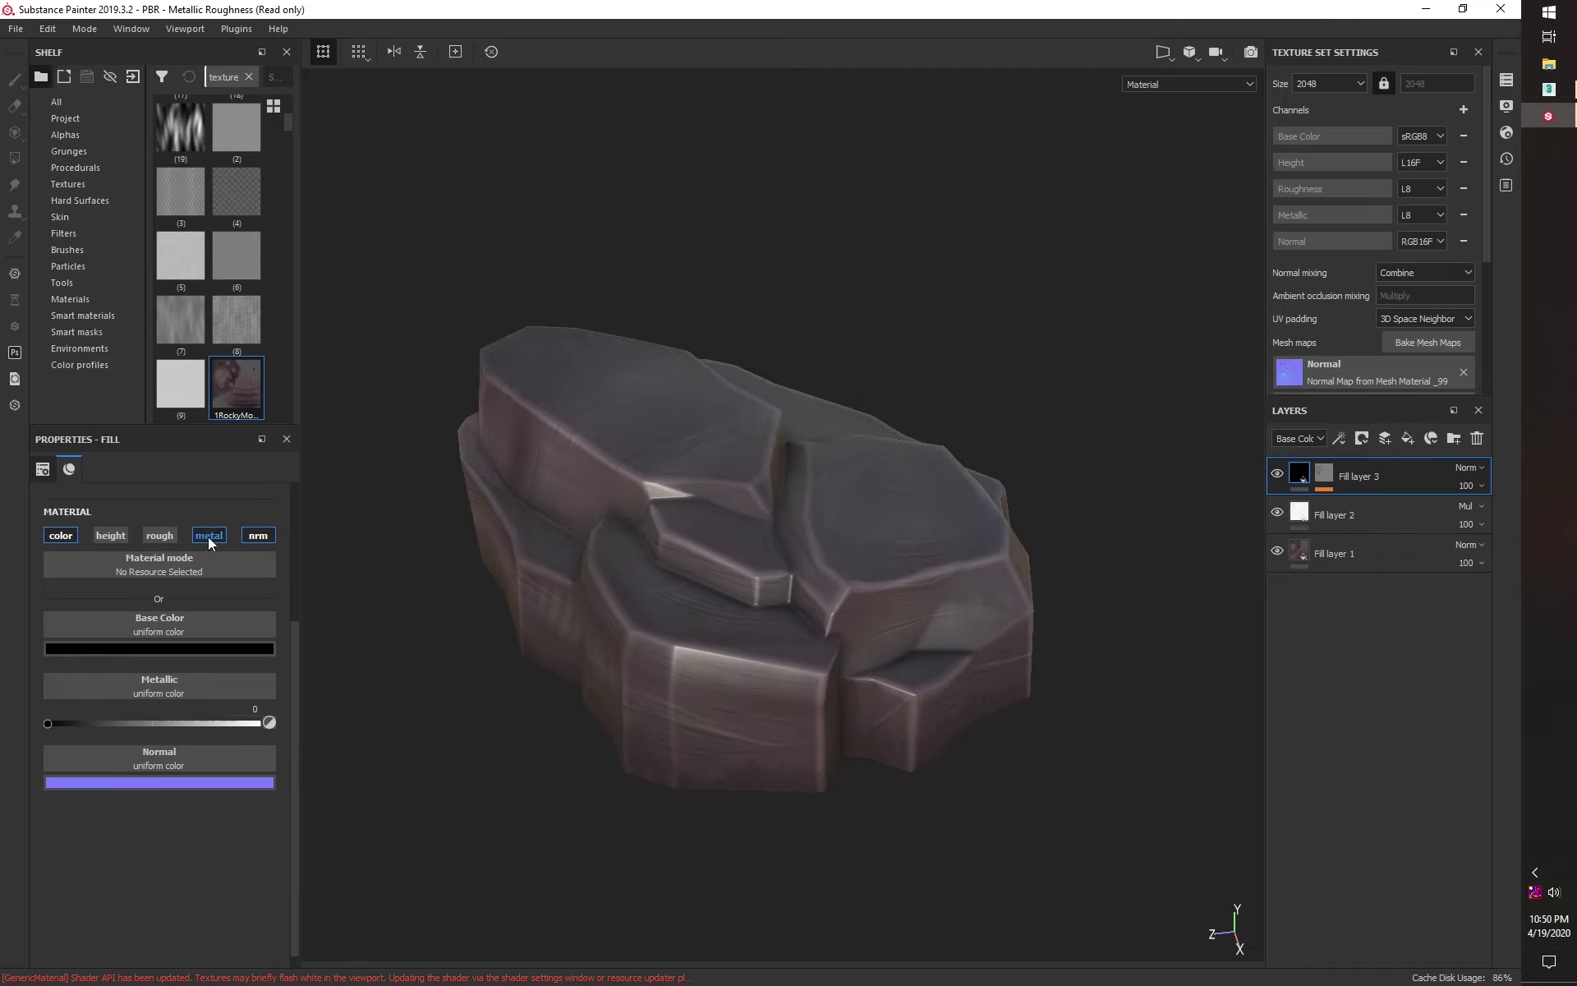
Step: Add Fill layer 4 with only the roughness channel, set to 0.6
{"action": "left_click", "coordinate": [1407, 438]}
{"action": "left_click", "coordinate": [60, 534]}
{"action": "left_click", "coordinate": [111, 534]}
{"action": "left_click", "coordinate": [258, 535]}
{"action": "left_click", "coordinate": [219, 661]}
{"action": "type", "text": ".6"}
{"action": "key", "text": "Return"}
Step: Add Fill layer 5 with a Metal Edge Wear masked generator and Multiply blending
{"action": "left_click_drag", "start_coordinate": [575, 575], "coordinate": [648, 624], "text": "alt"}
{"action": "left_click", "coordinate": [1408, 438]}
{"action": "left_click", "coordinate": [1339, 438]}
{"action": "left_click", "coordinate": [165, 498]}
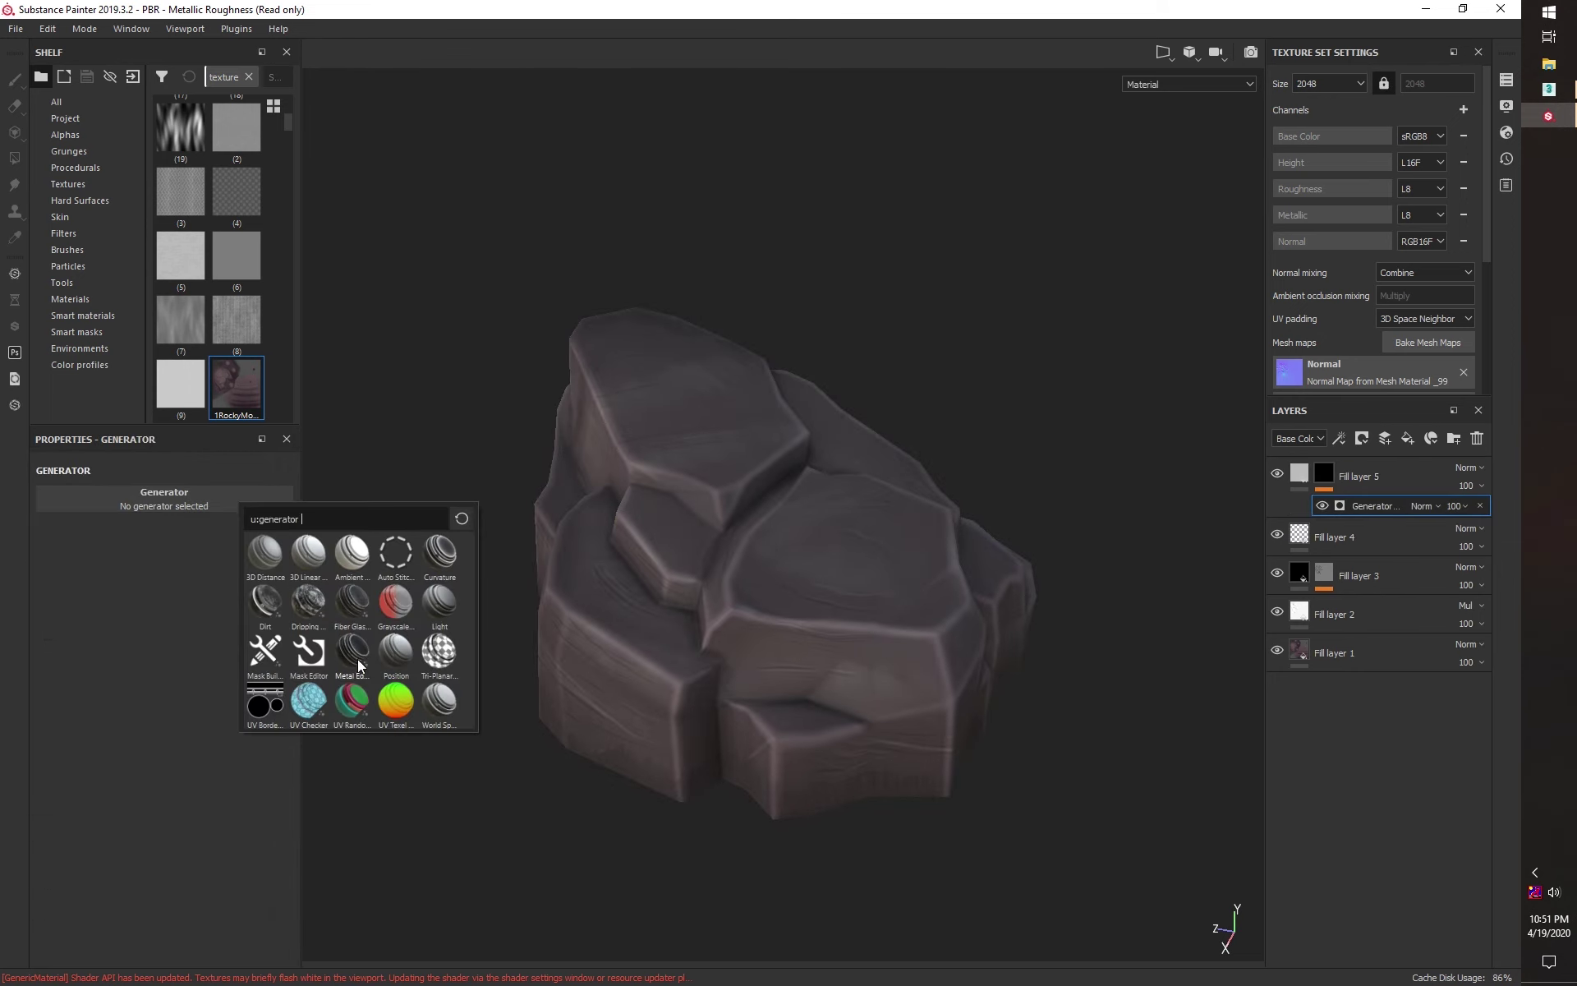
{"action": "left_click", "coordinate": [358, 667]}
{"action": "left_click", "coordinate": [1470, 468]}
{"action": "left_click", "coordinate": [1467, 525]}
Step: Give Fill layer 5 a dark reddish-grey base colour
{"action": "left_click", "coordinate": [1359, 476]}
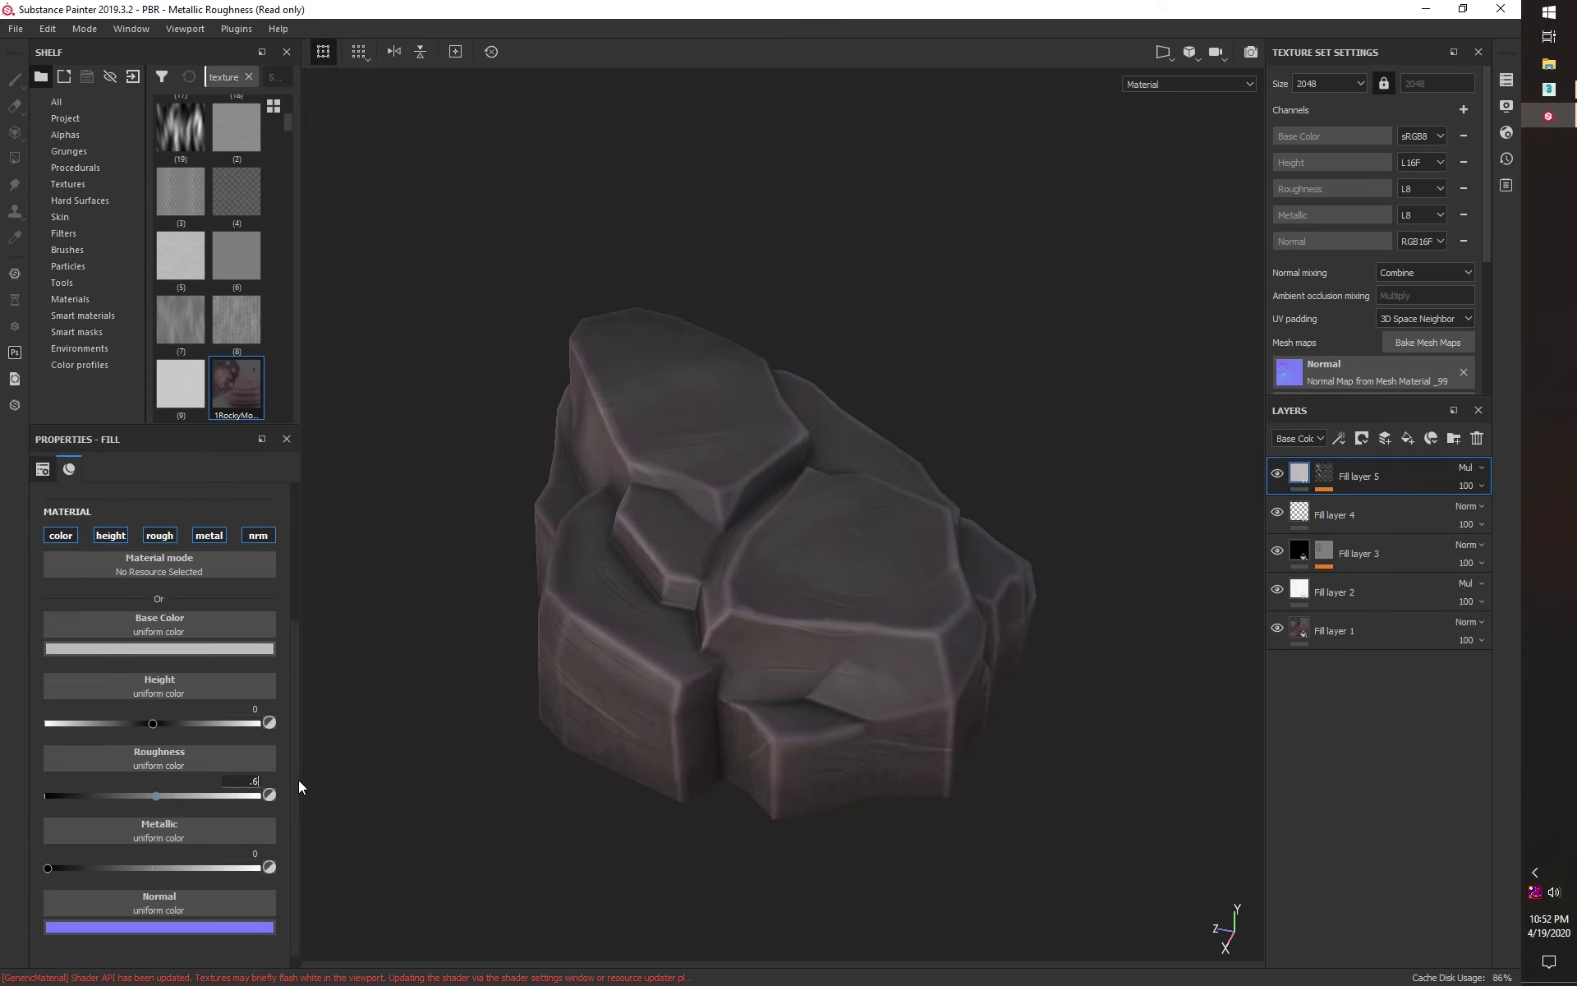
{"action": "left_click", "coordinate": [159, 648]}
{"action": "left_click", "coordinate": [166, 750]}
{"action": "left_click", "coordinate": [340, 838]}
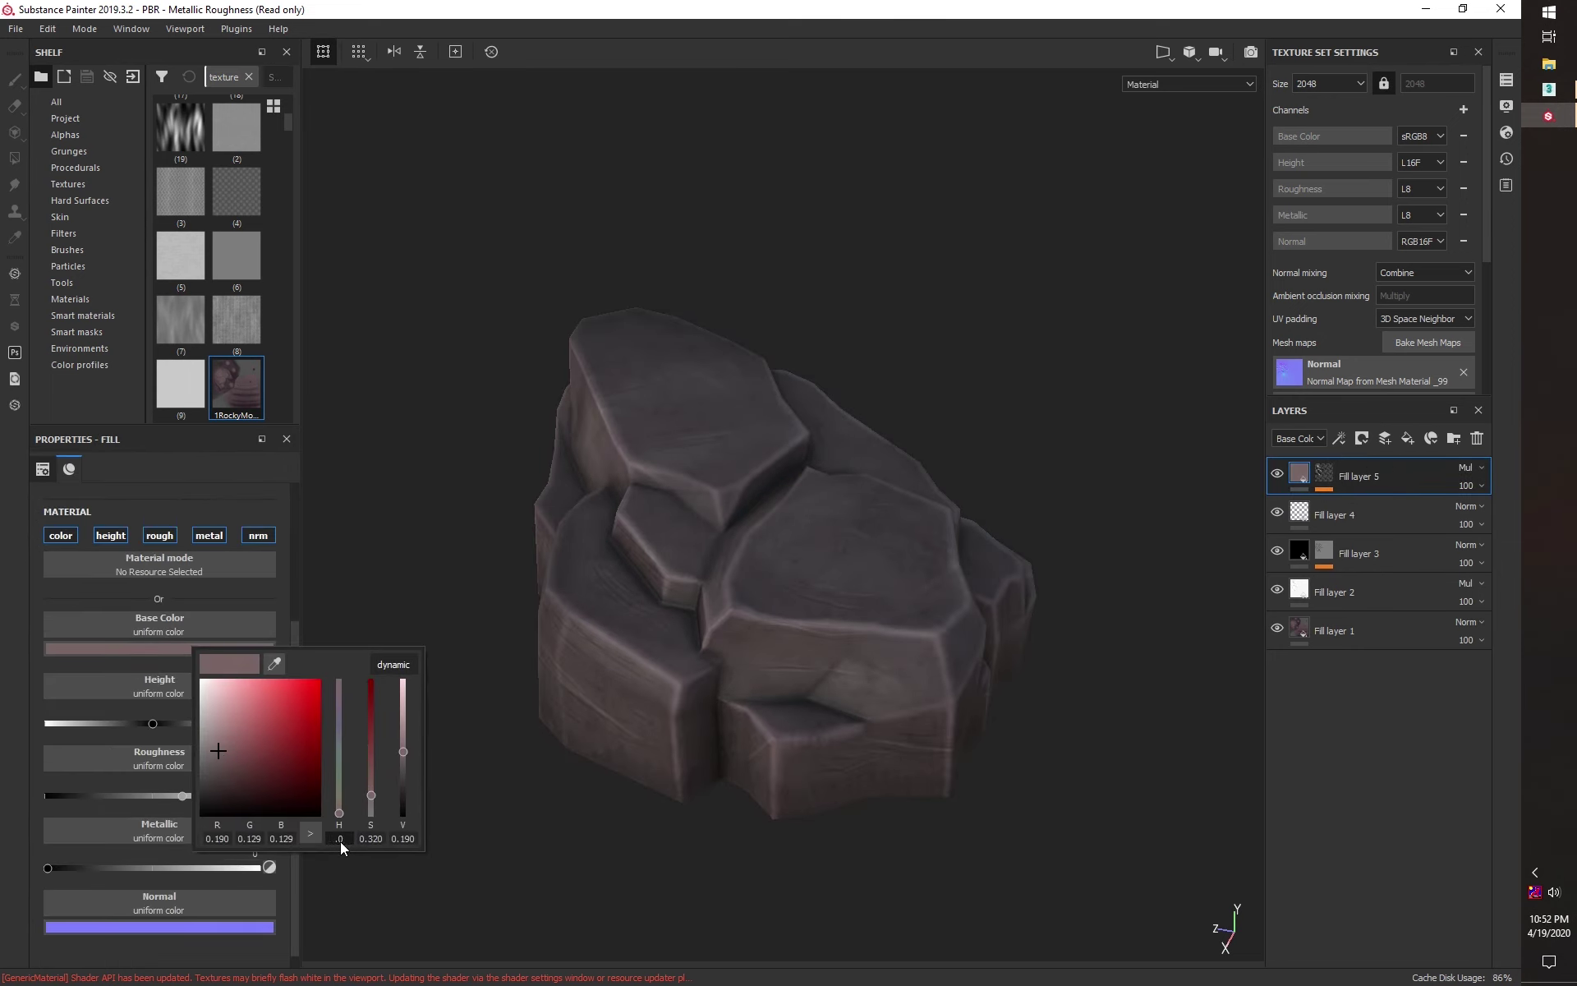
{"action": "type", "text": "0.052"}
{"action": "key", "text": "Return"}
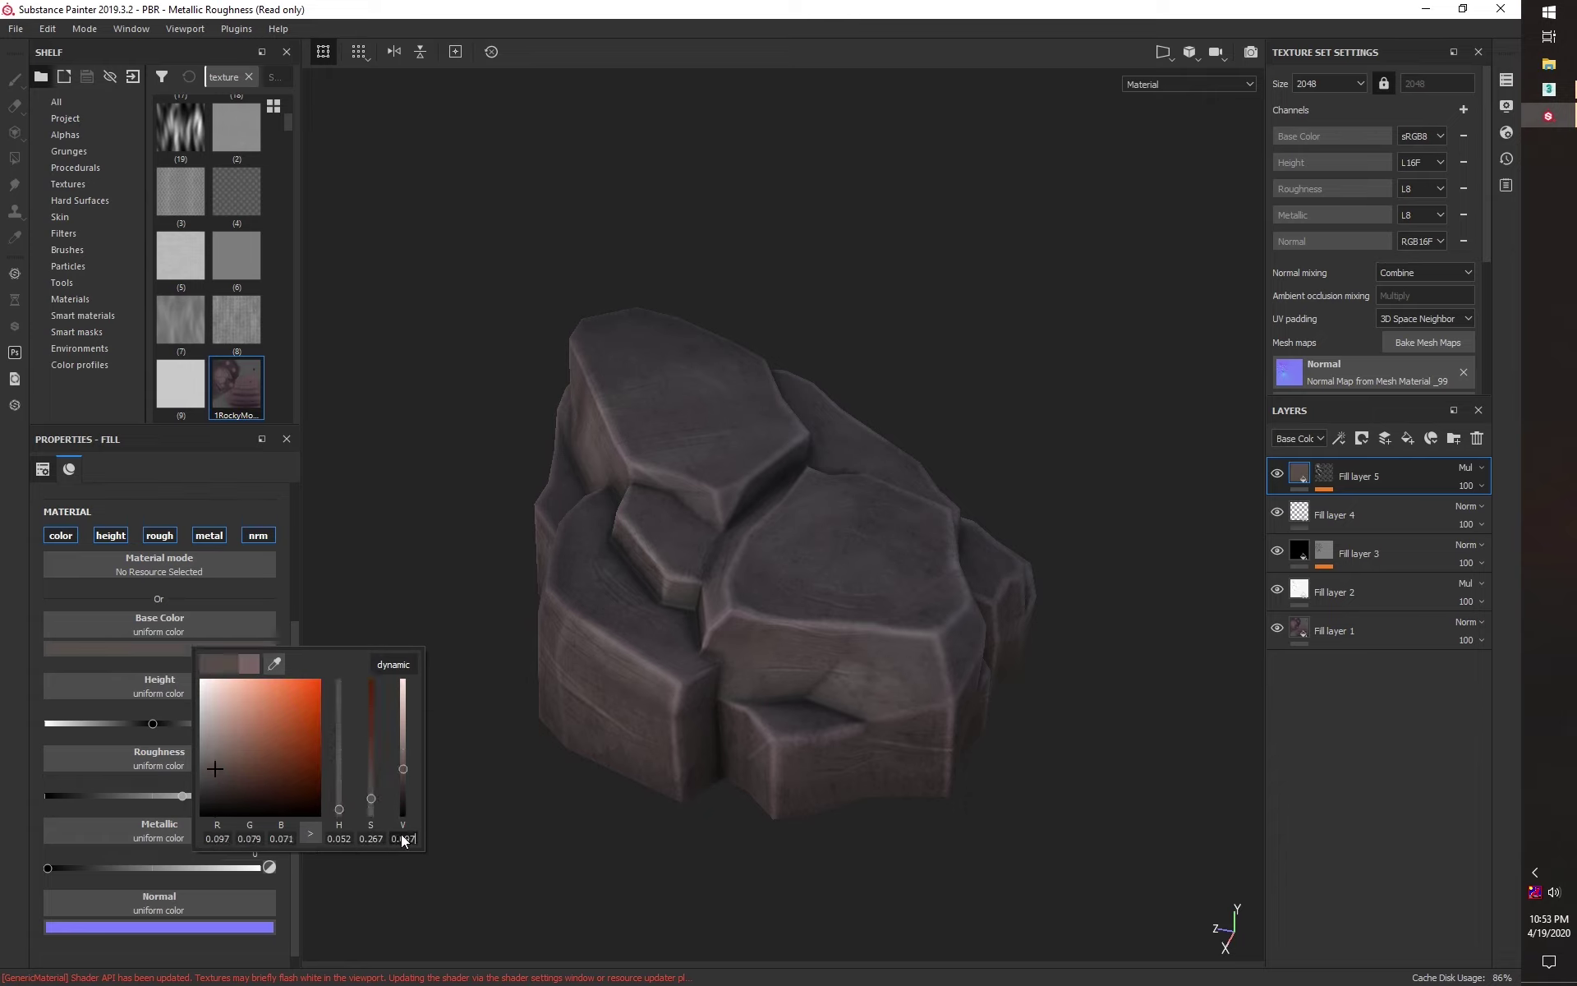
{"action": "left_click_drag", "start_coordinate": [444, 740], "coordinate": [521, 694], "text": "alt"}
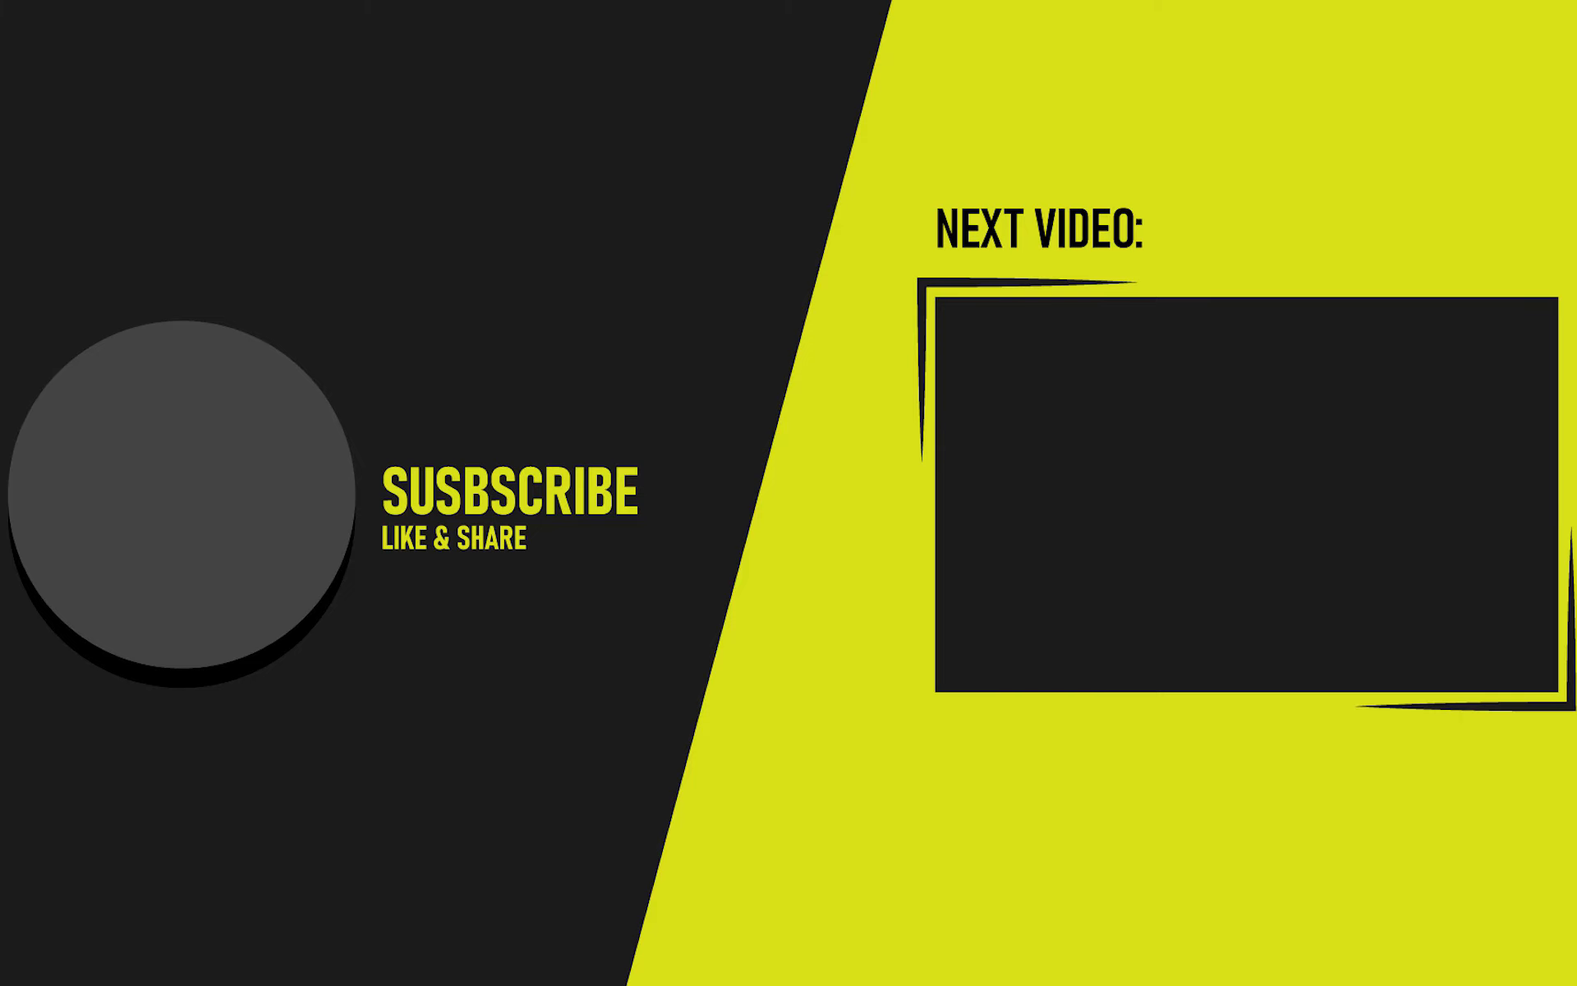